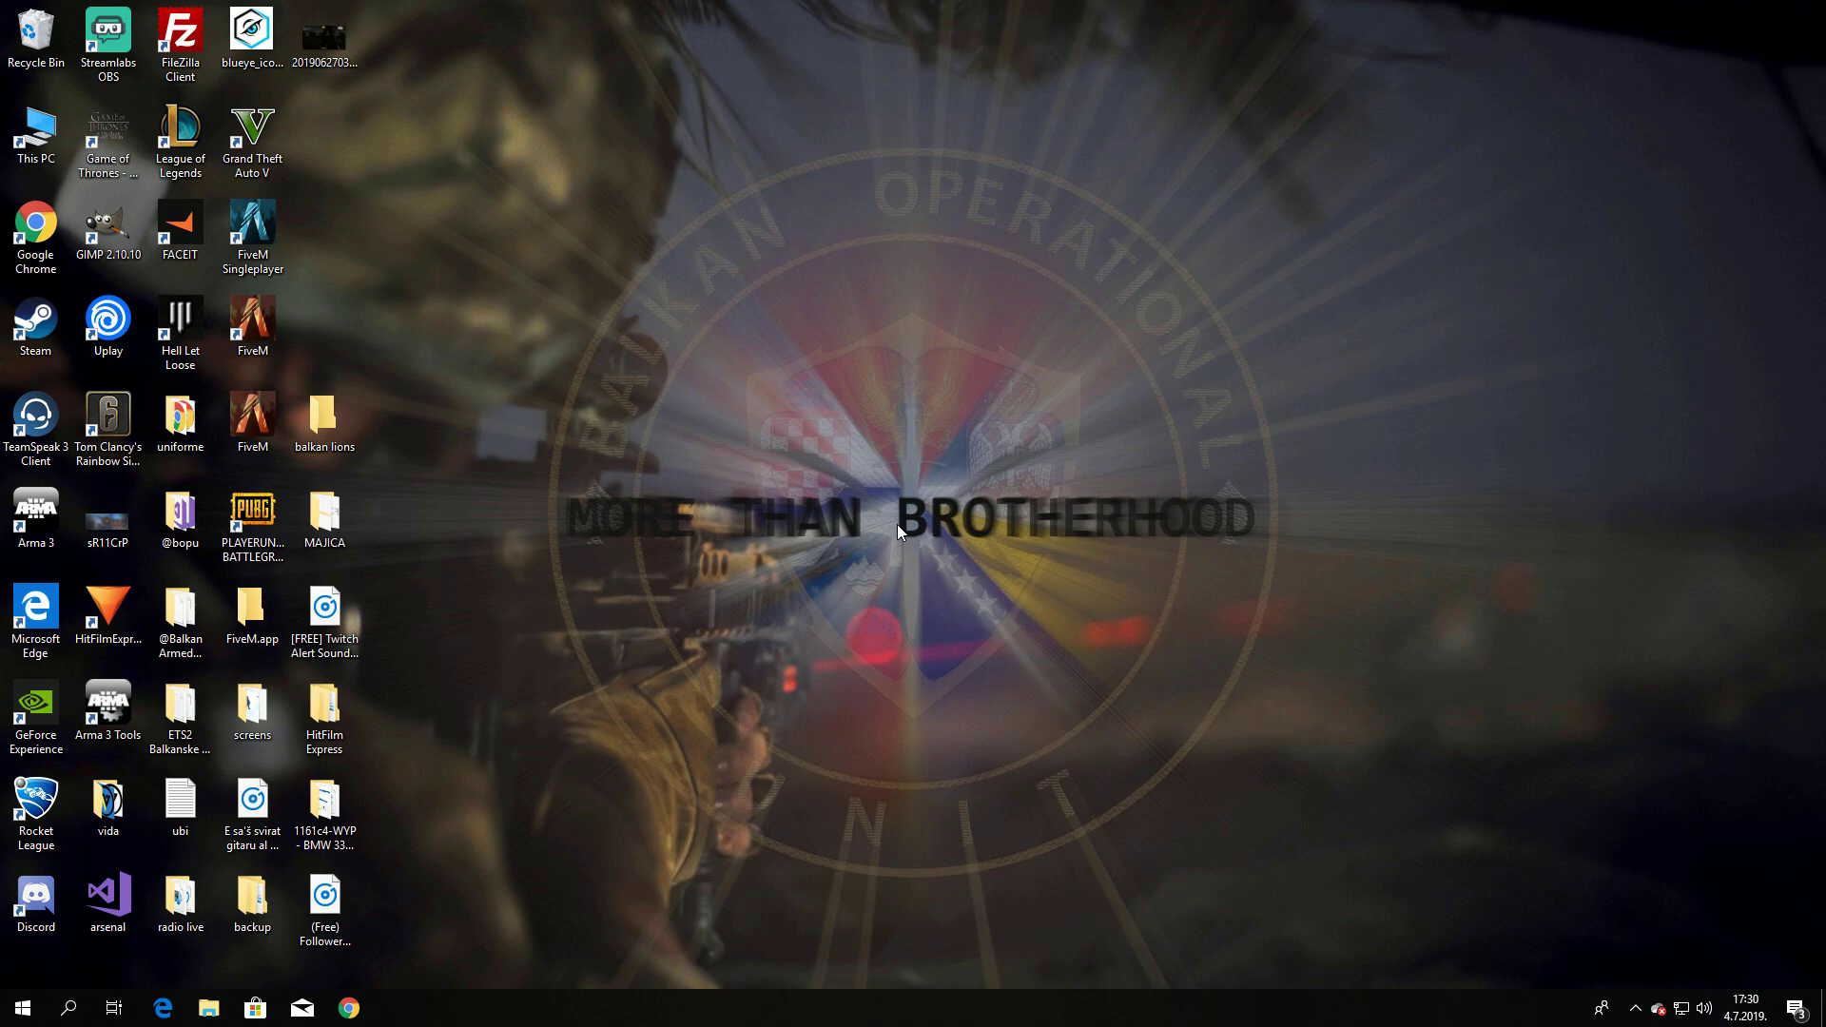
# Open the Arma 3 launcher and start the game with no mods loaded.
pyautogui.click(1637, 1015)
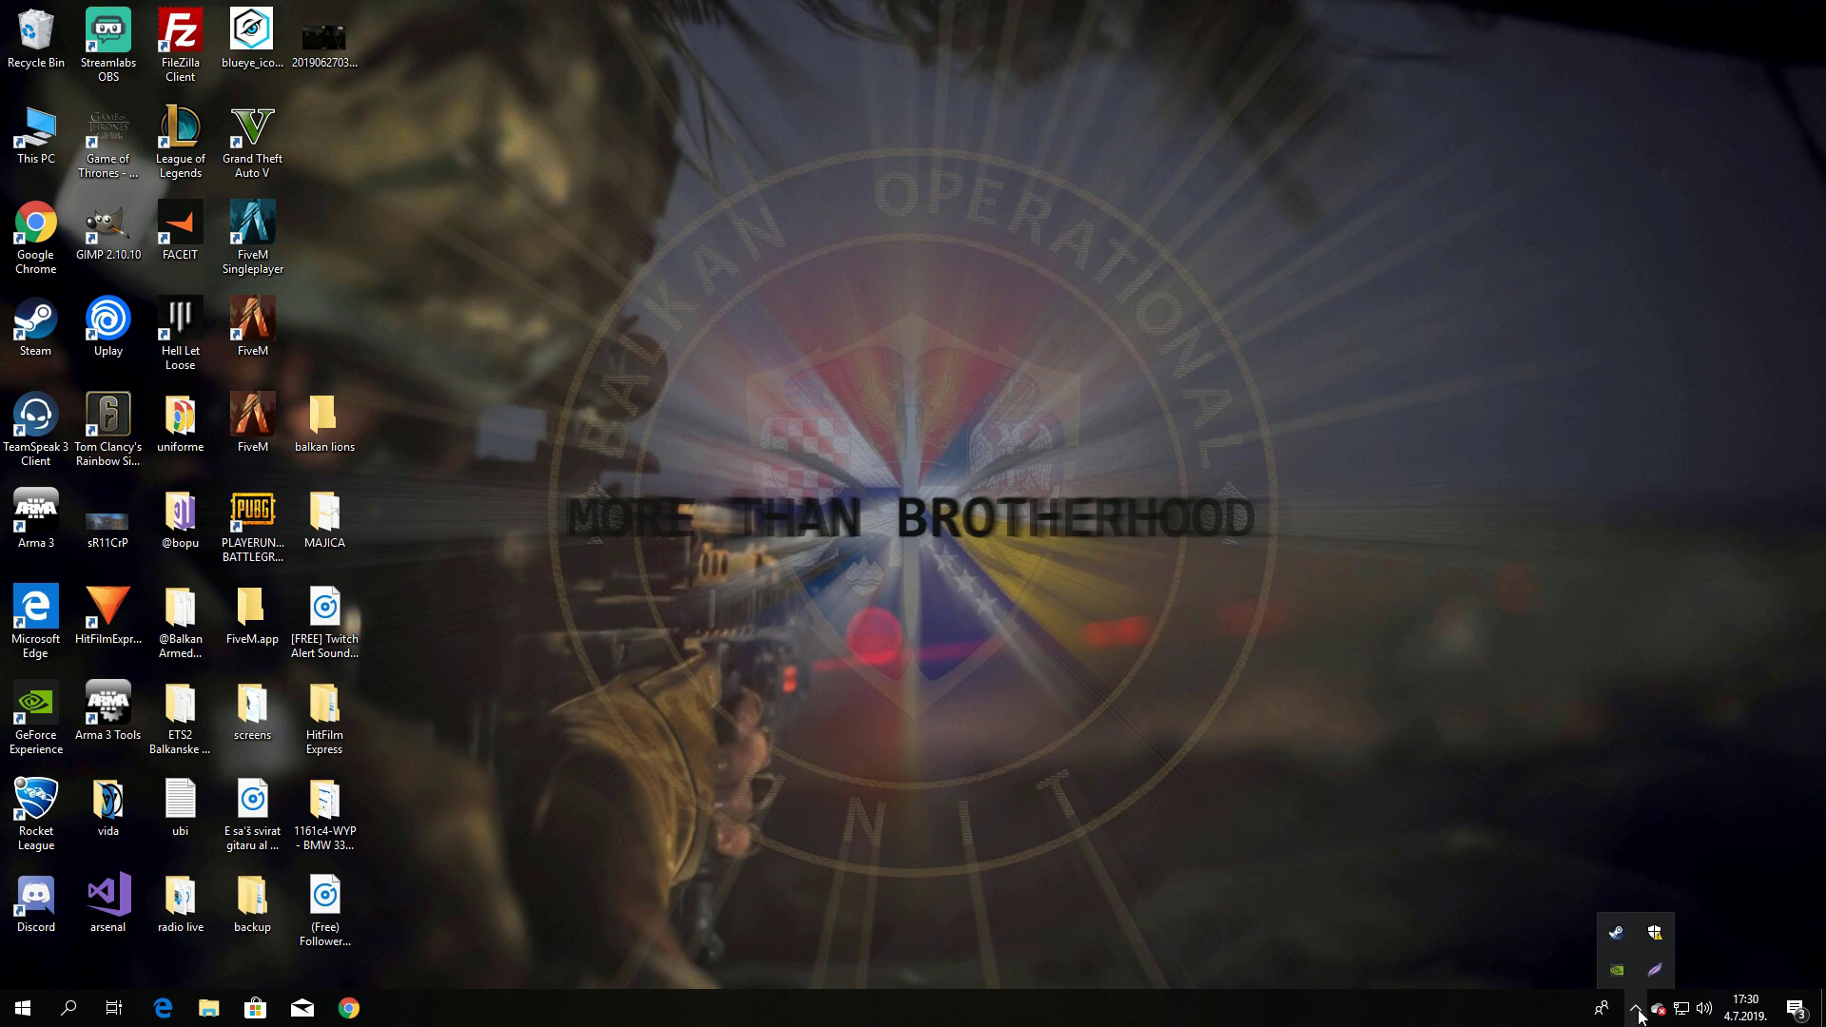
pyautogui.rightClick(1615, 933)
pyautogui.click(1657, 657)
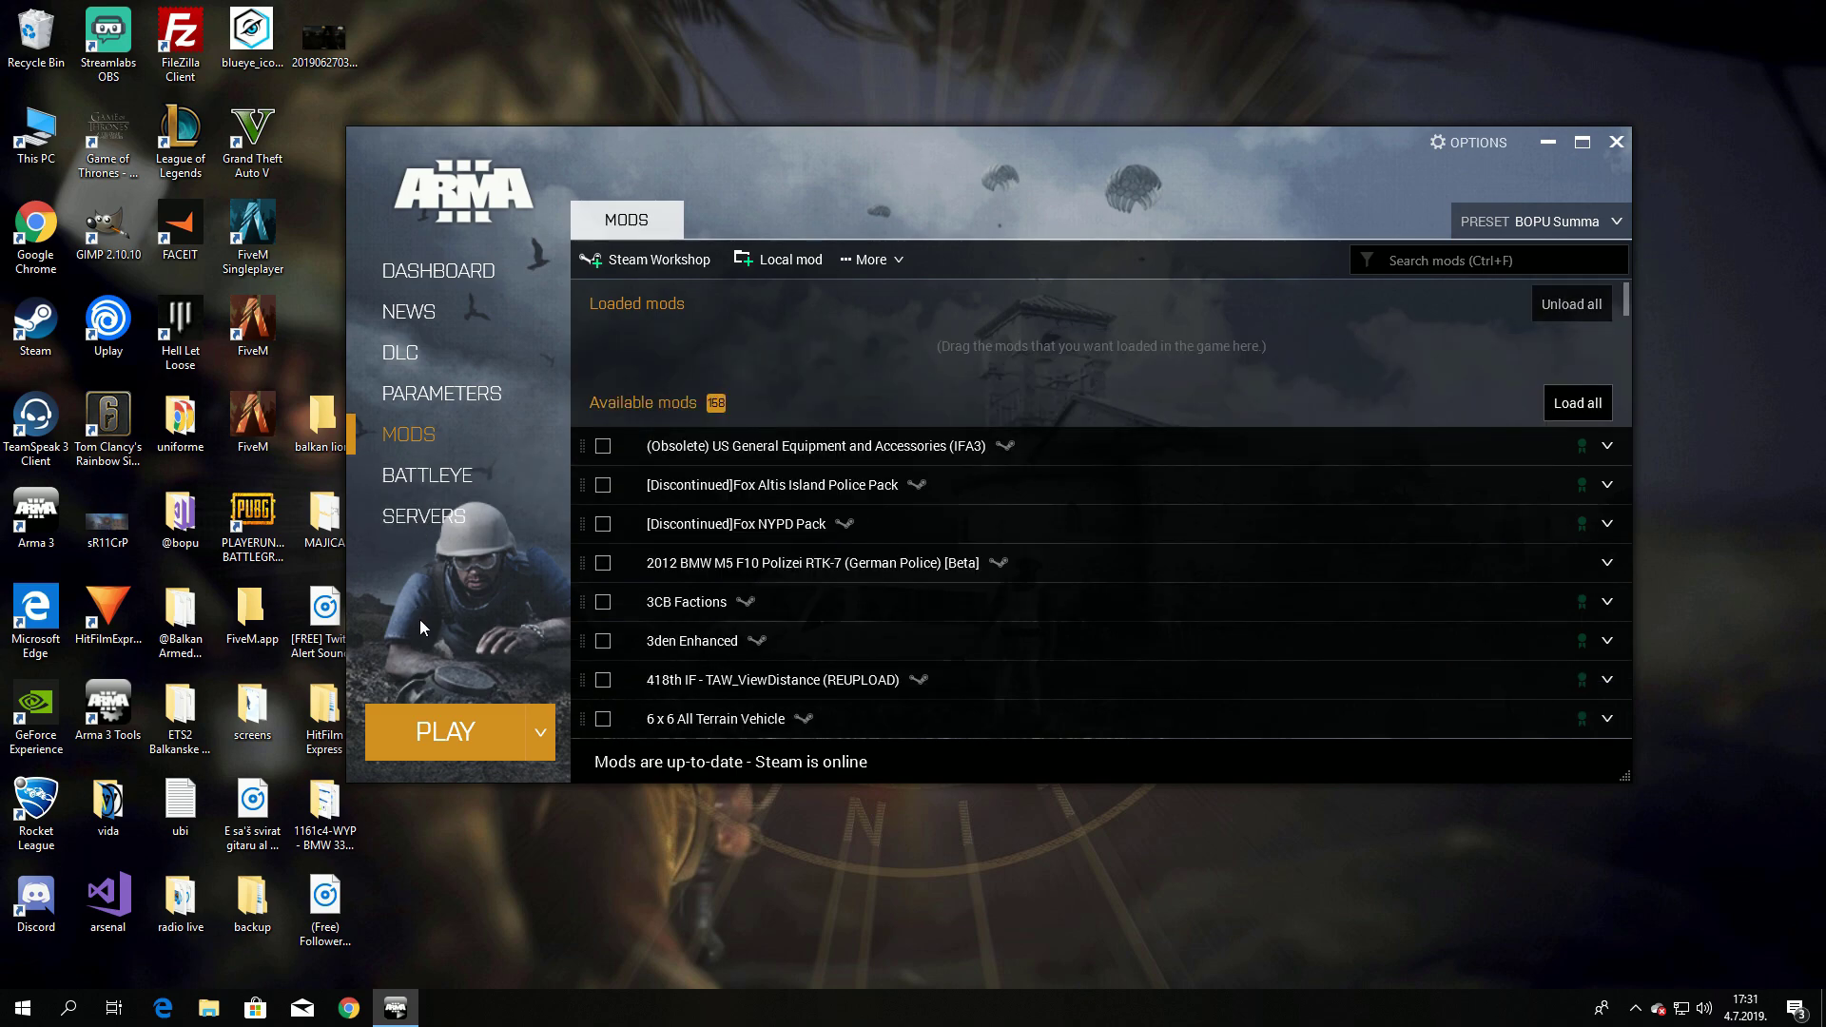
pyautogui.click(454, 734)
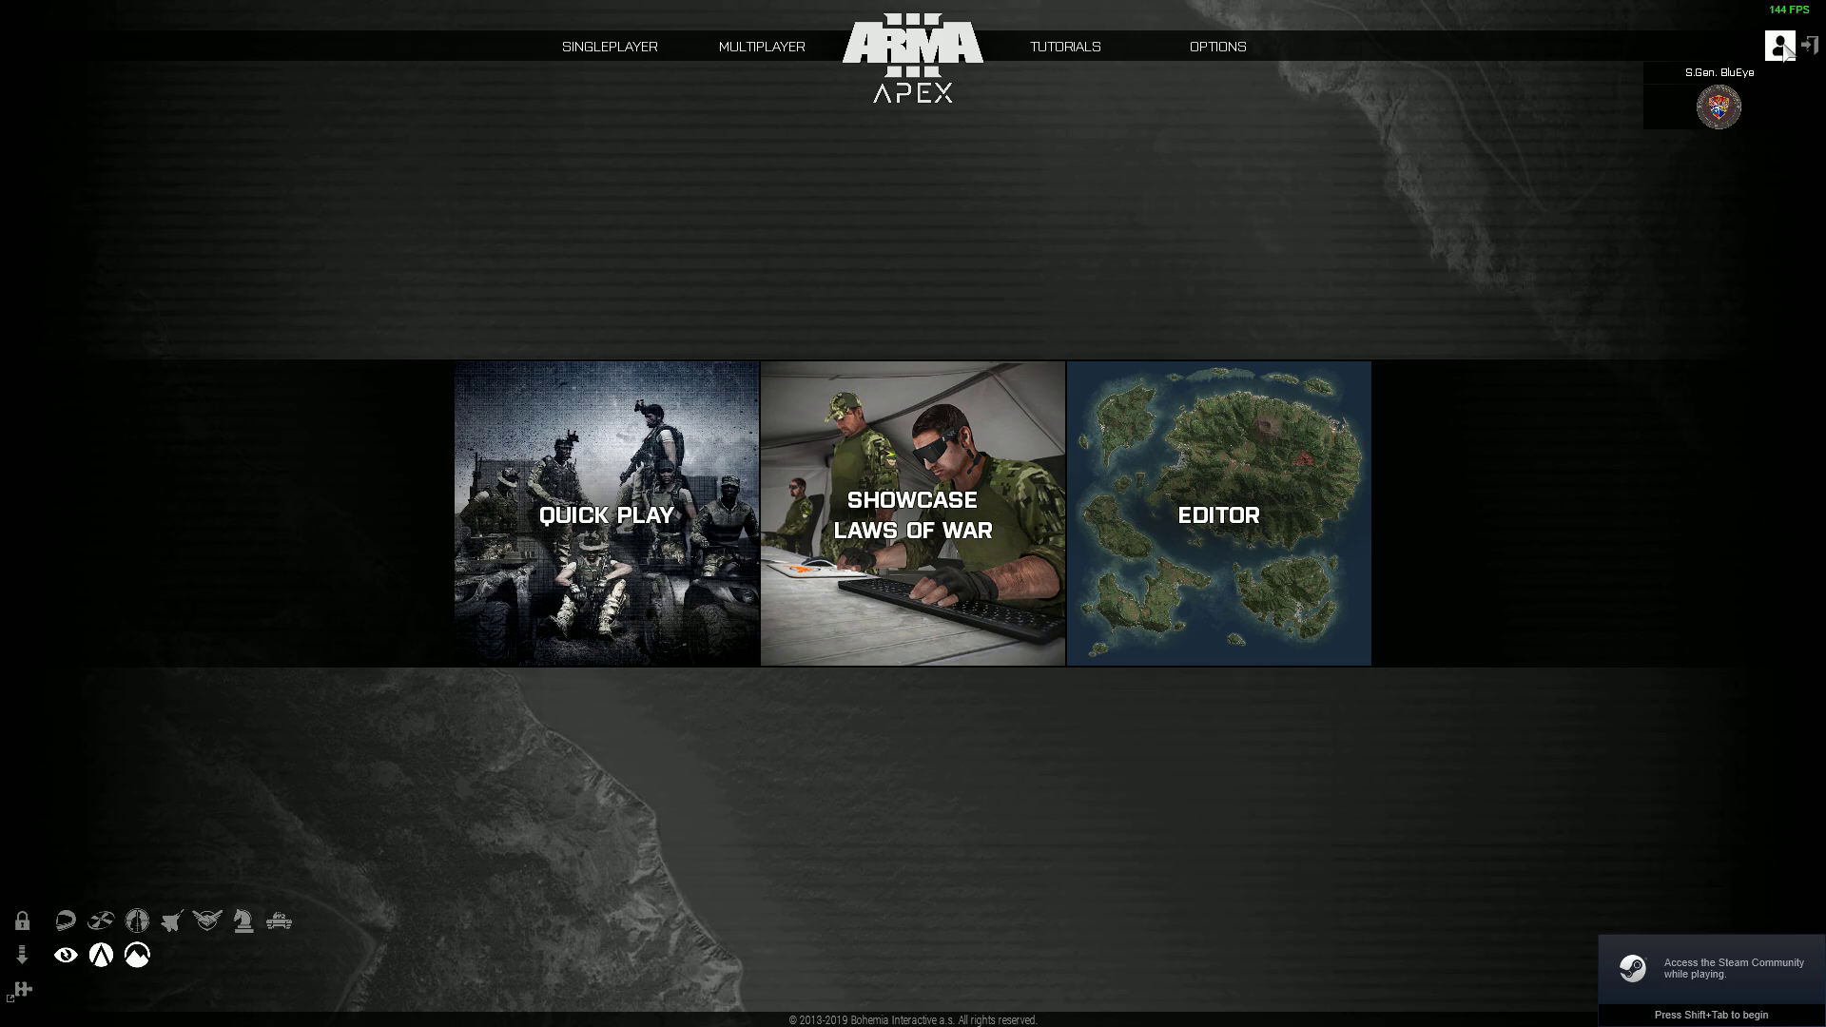
# Open the player profiles, put the selected S.Gen. BluEye profile into editing, check its player name and apply it.
pyautogui.click(1721, 76)
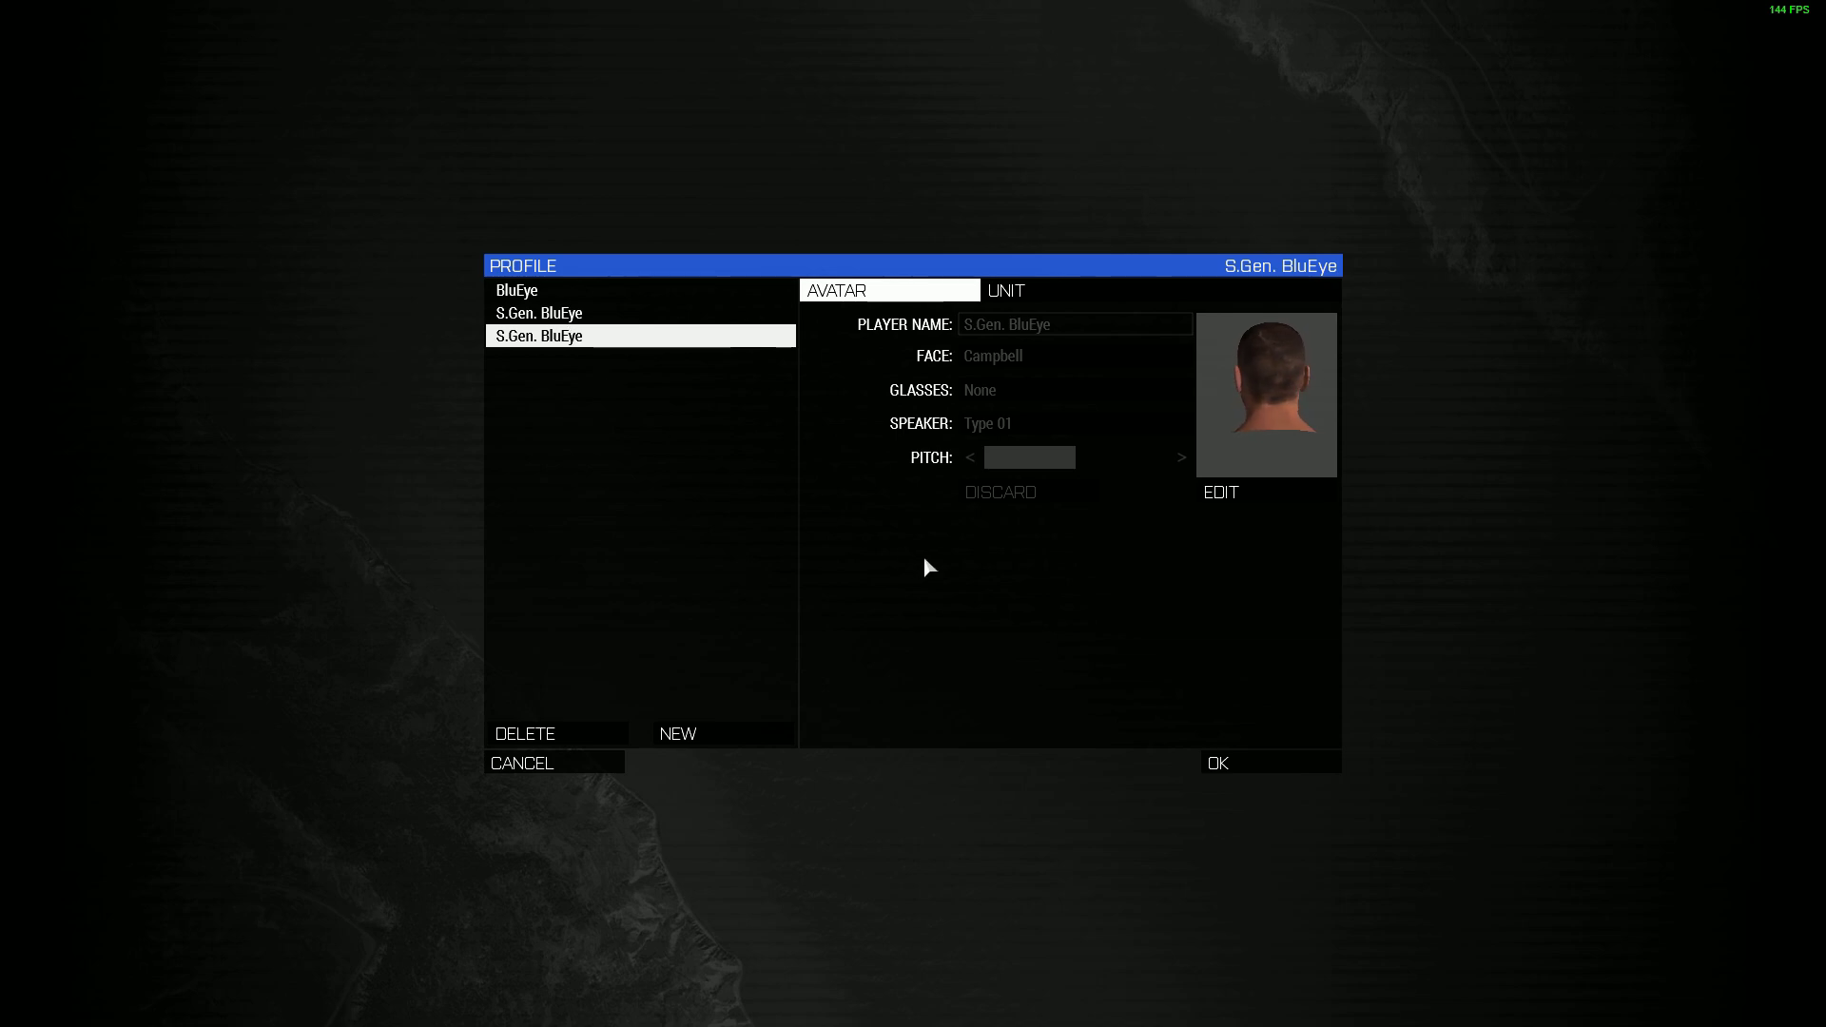
pyautogui.click(1237, 501)
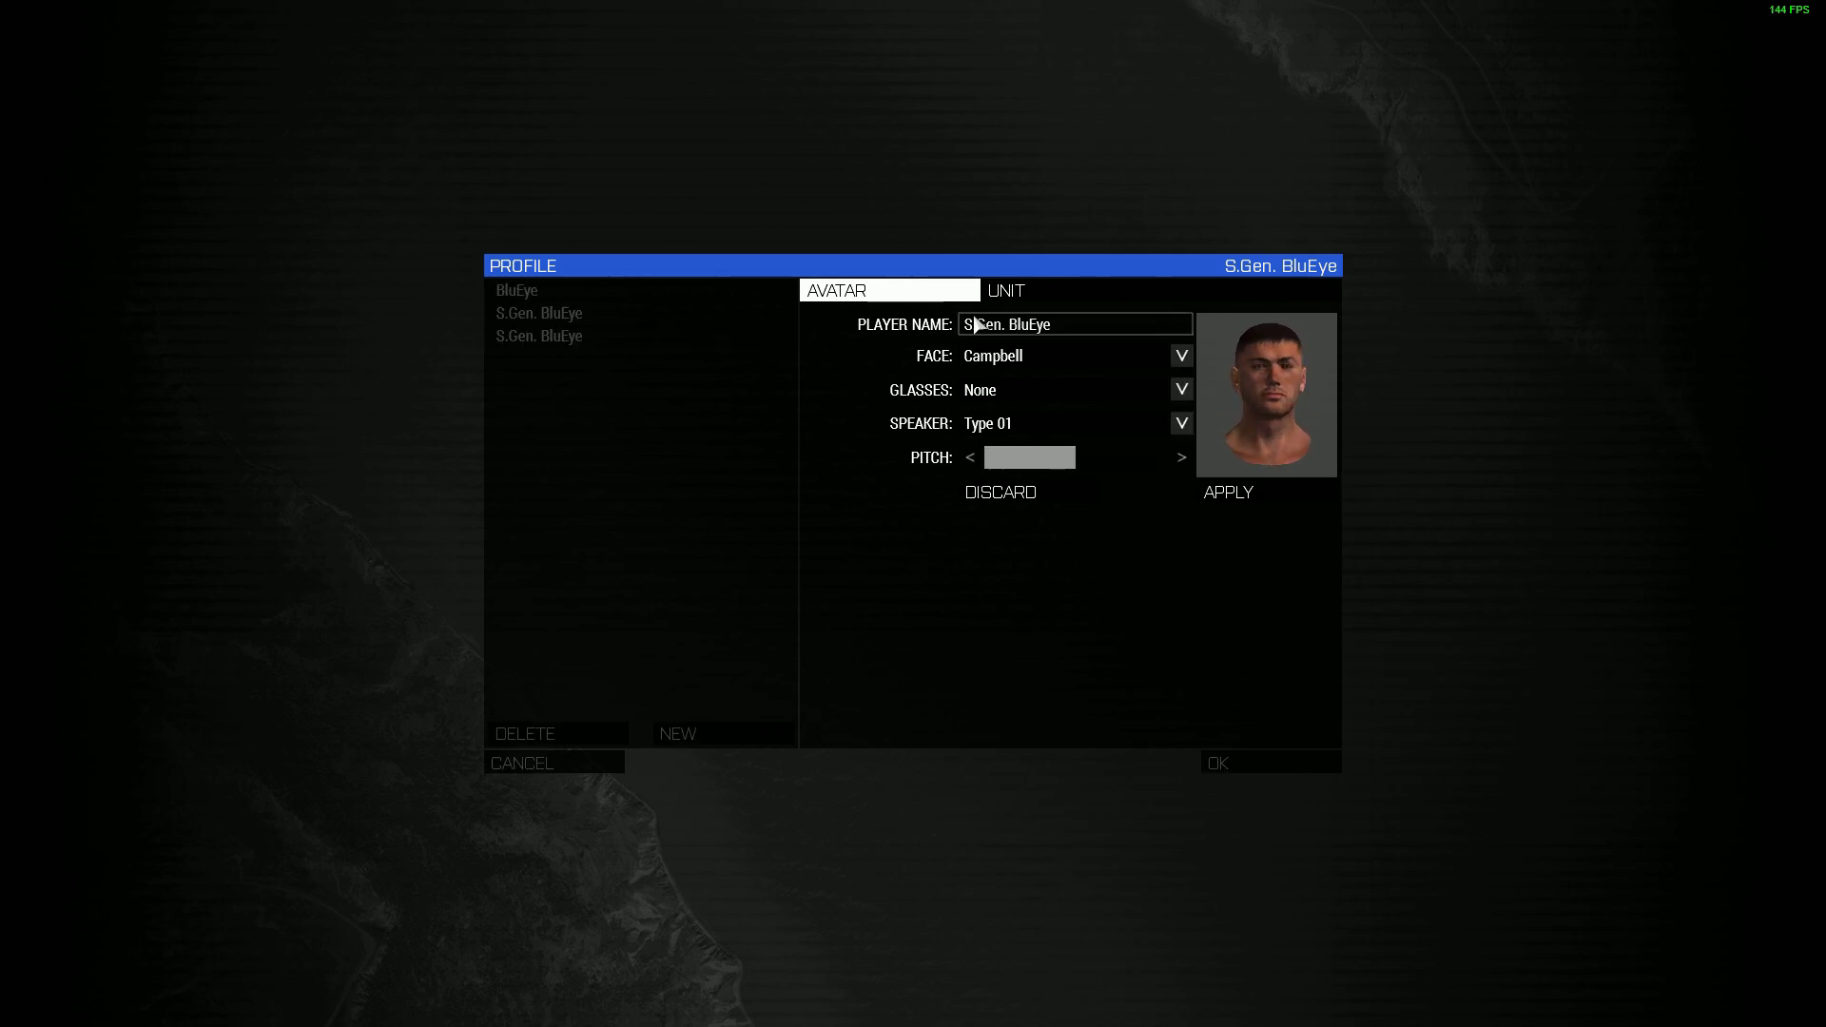
pyautogui.moveTo(965, 325); pyautogui.dragTo(1115, 321)
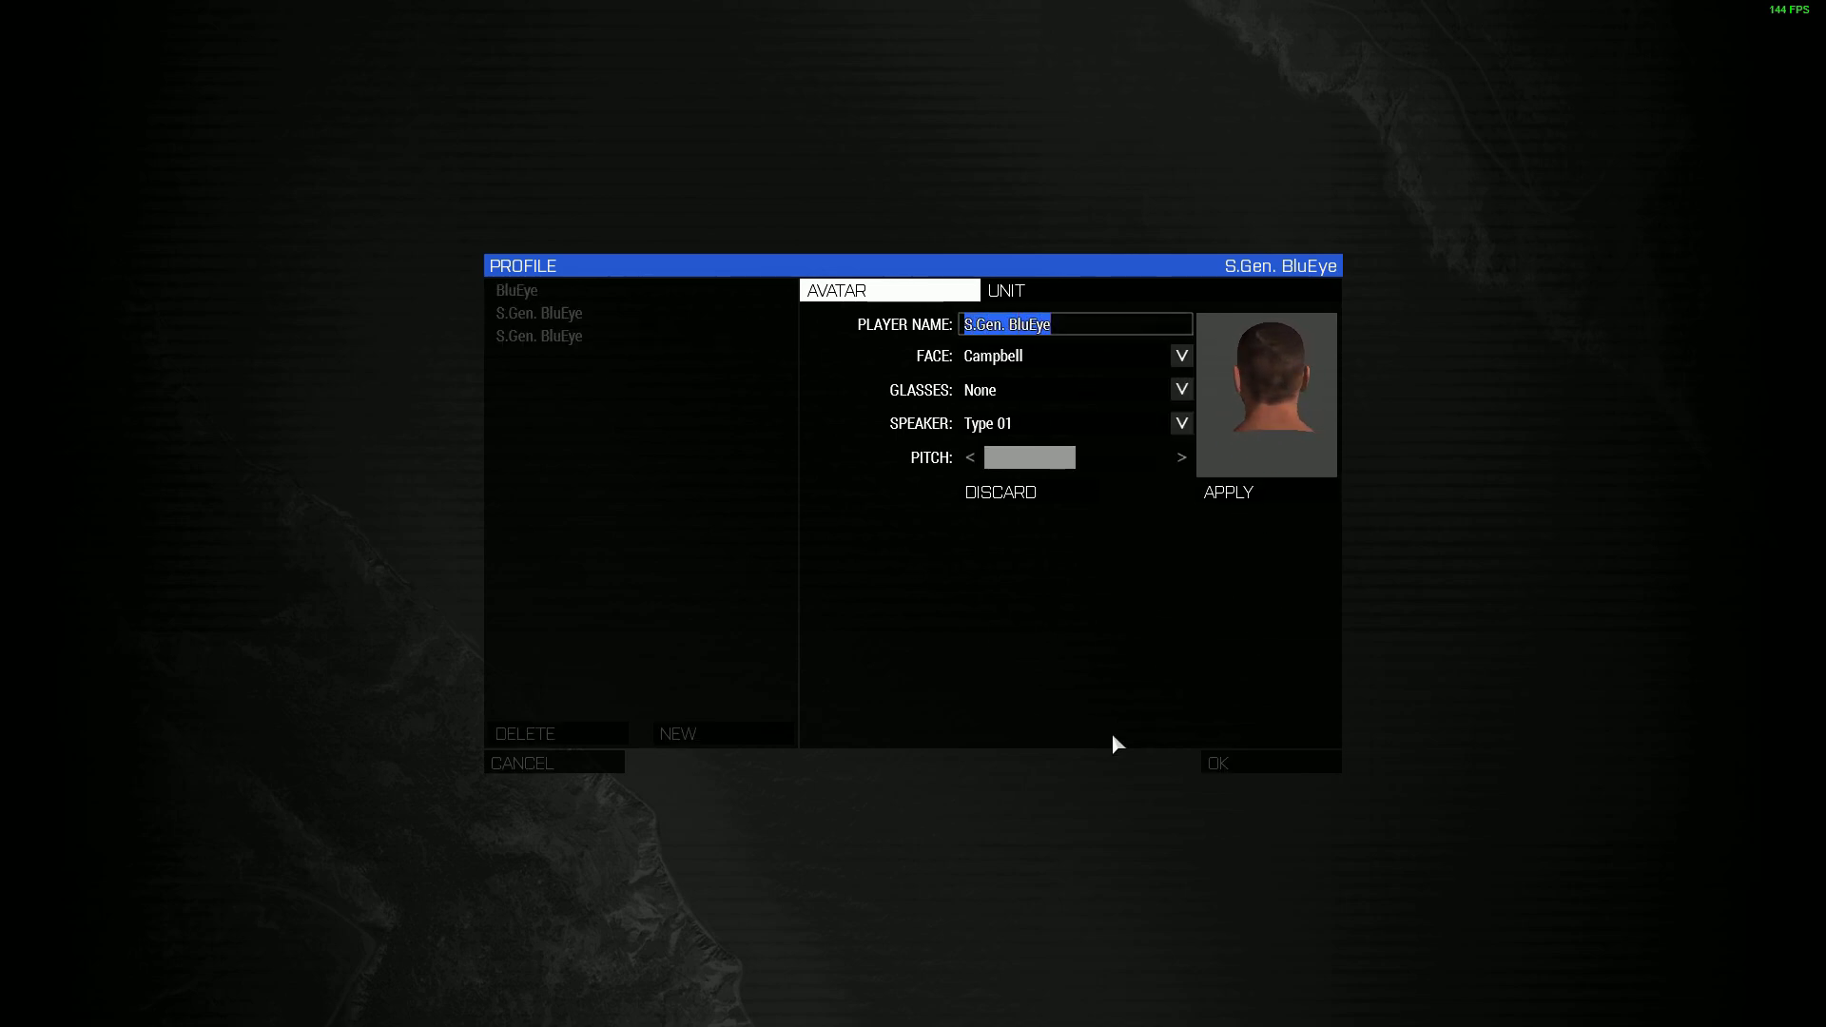
pyautogui.click(1046, 325)
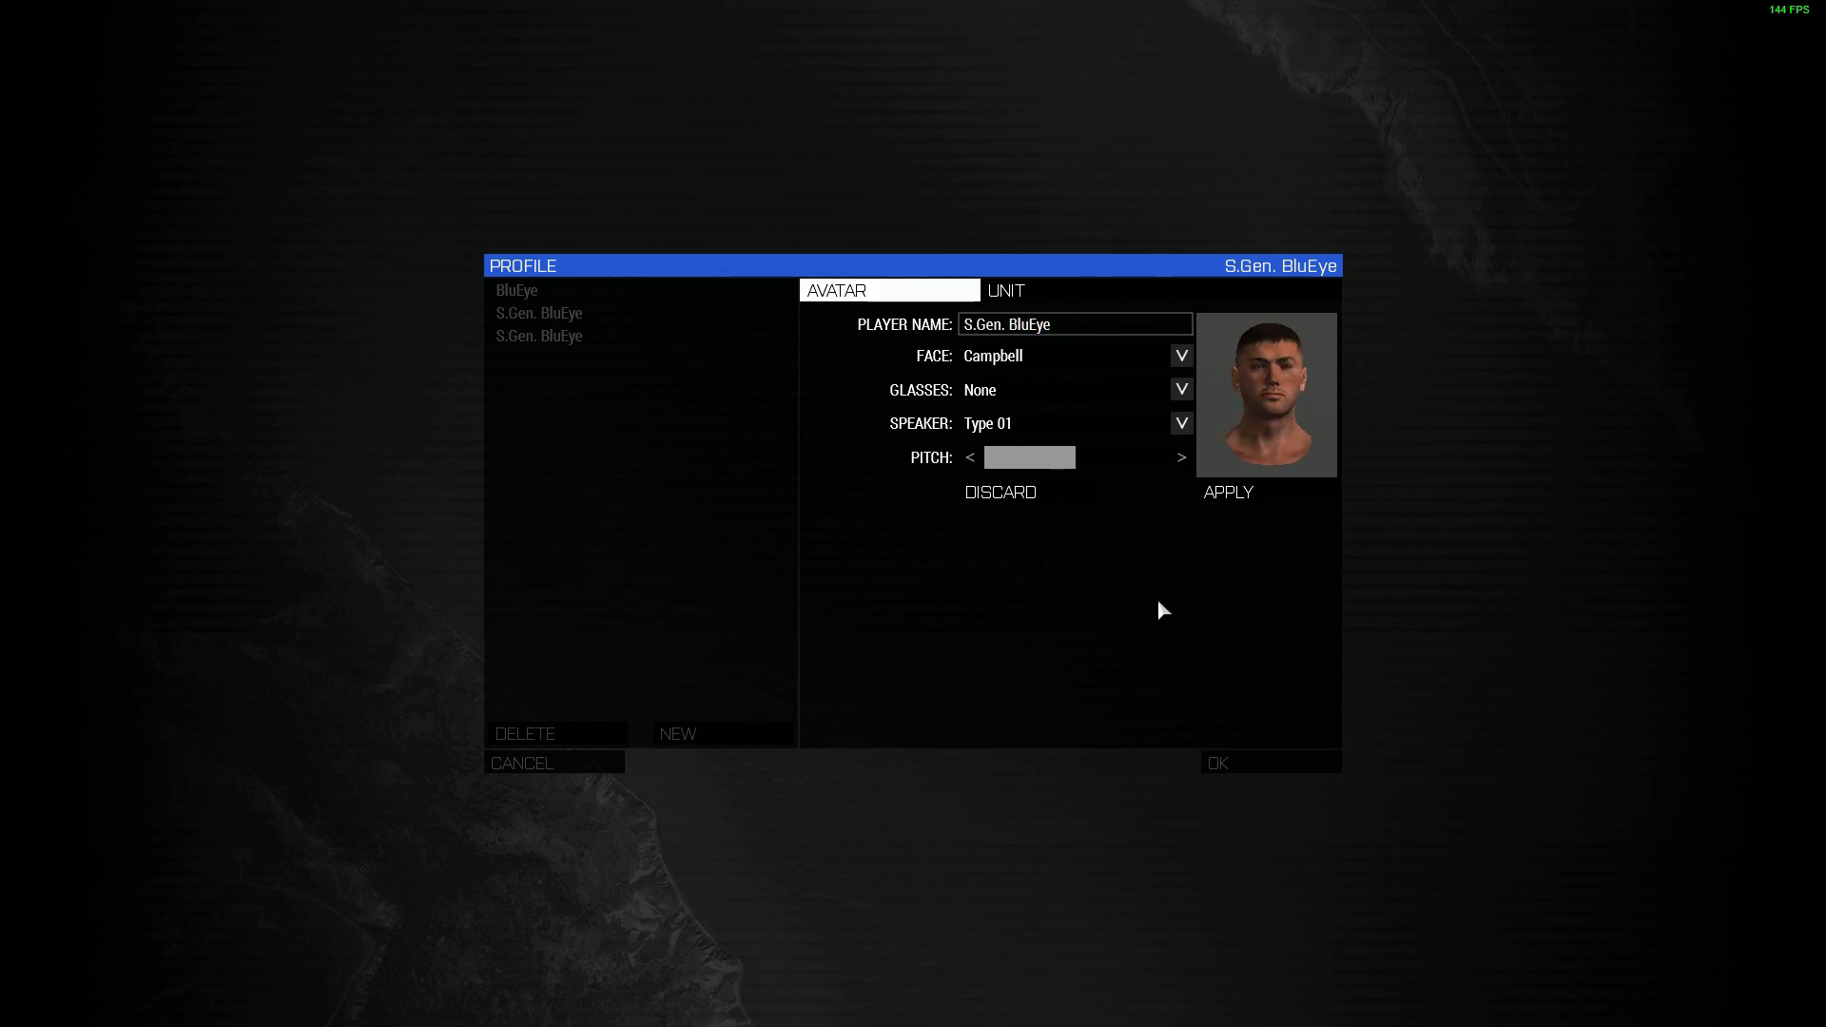
pyautogui.click(1233, 499)
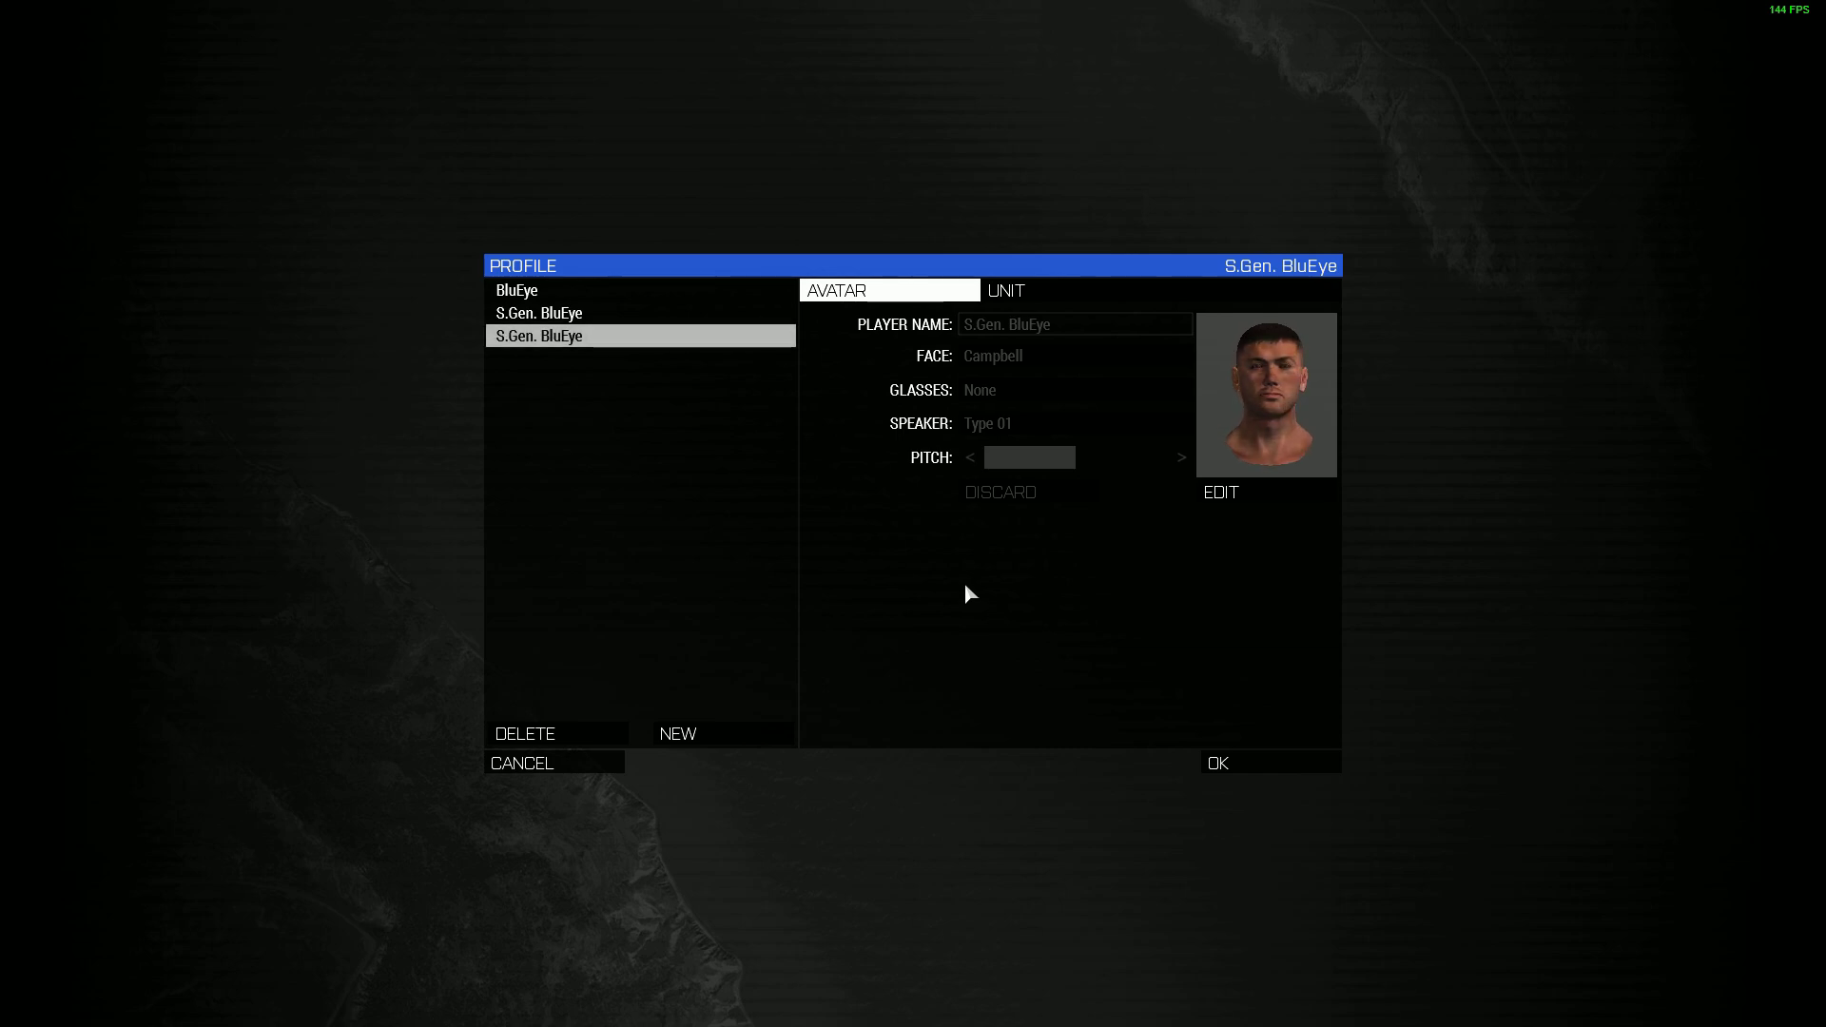
# Delete the first of the two S.Gen. BluEye profiles and confirm the deletion.
pyautogui.click(549, 320)
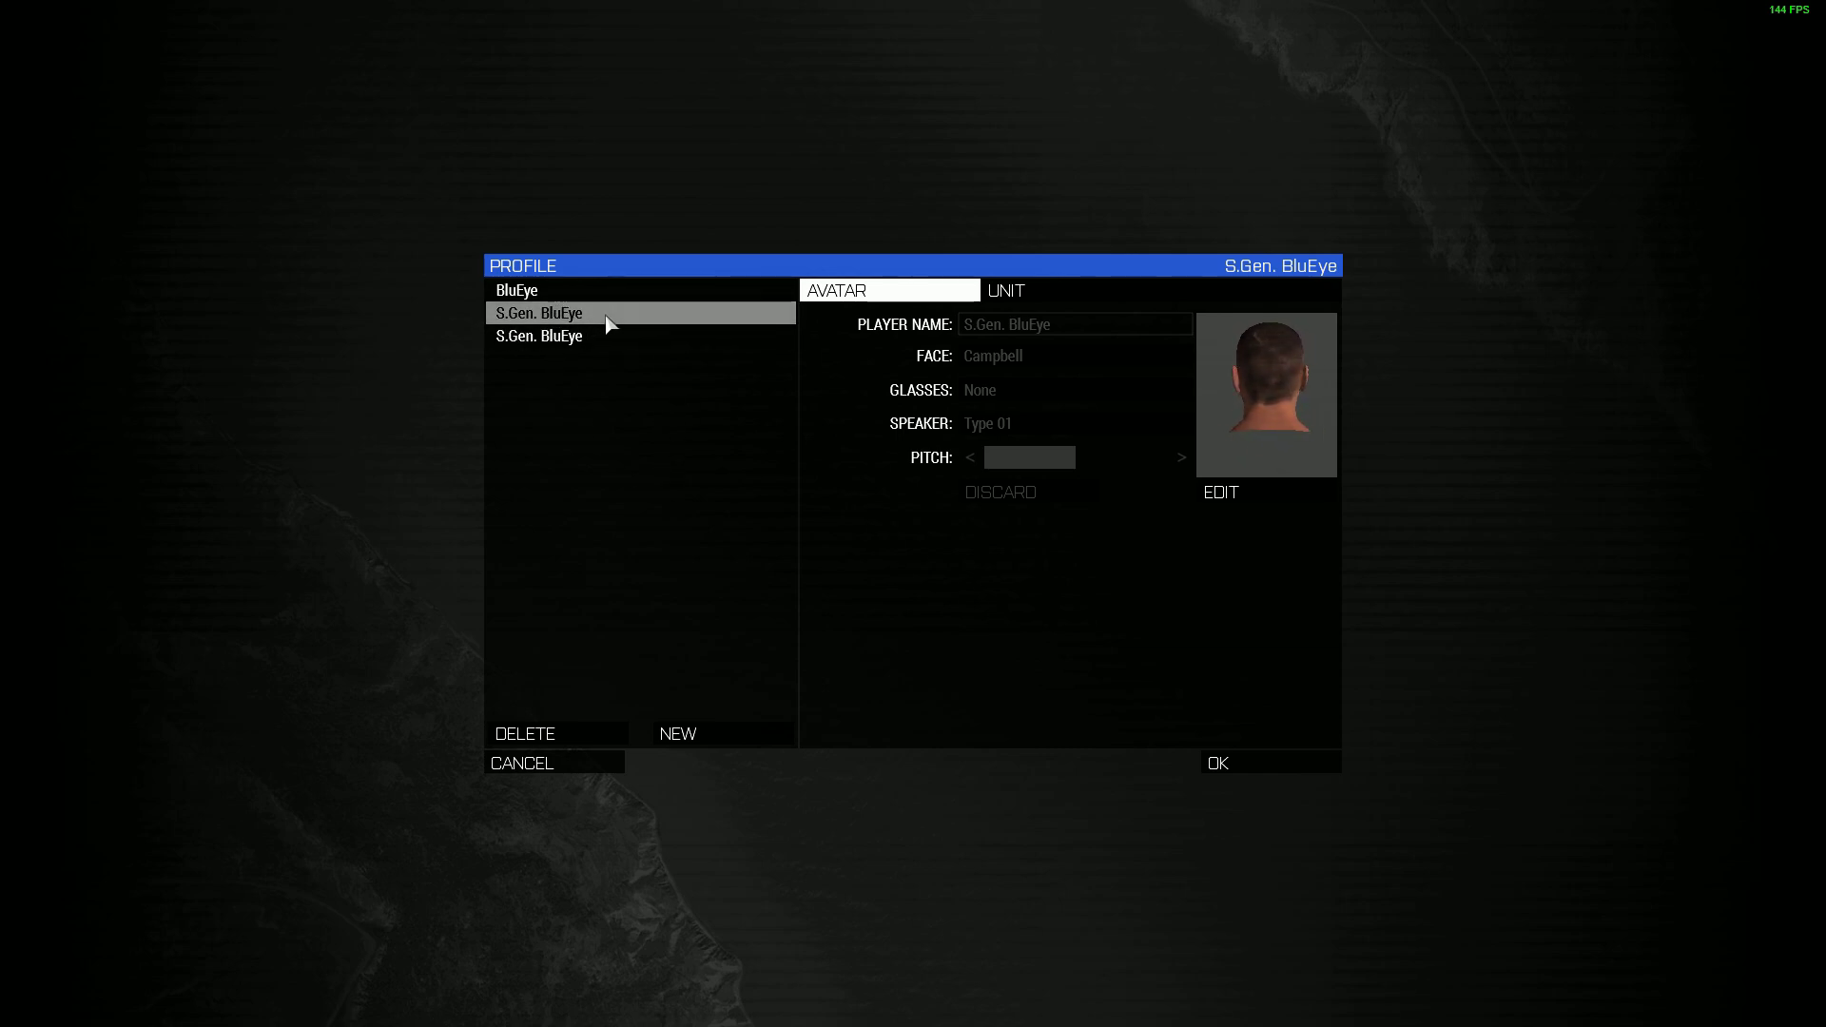
pyautogui.click(566, 734)
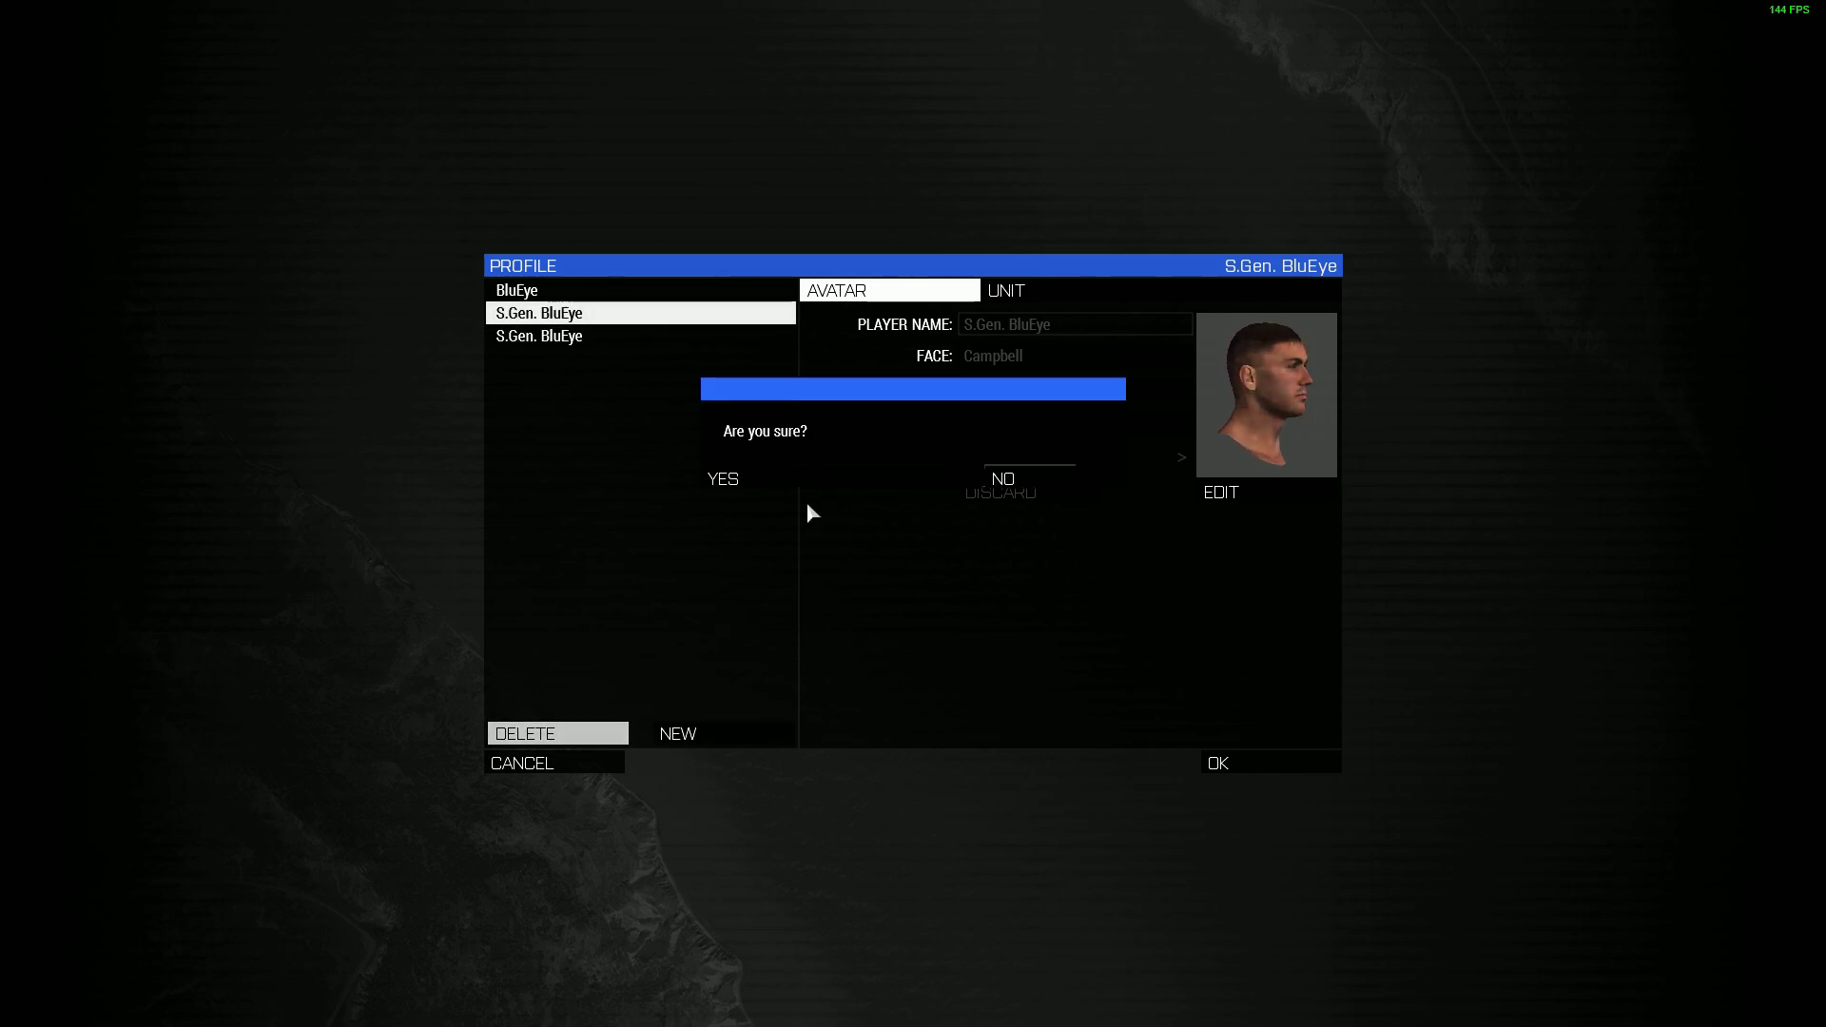
pyautogui.click(727, 483)
# Check the editable settings of the default BluEye profile and discard the edit.
pyautogui.click(542, 317)
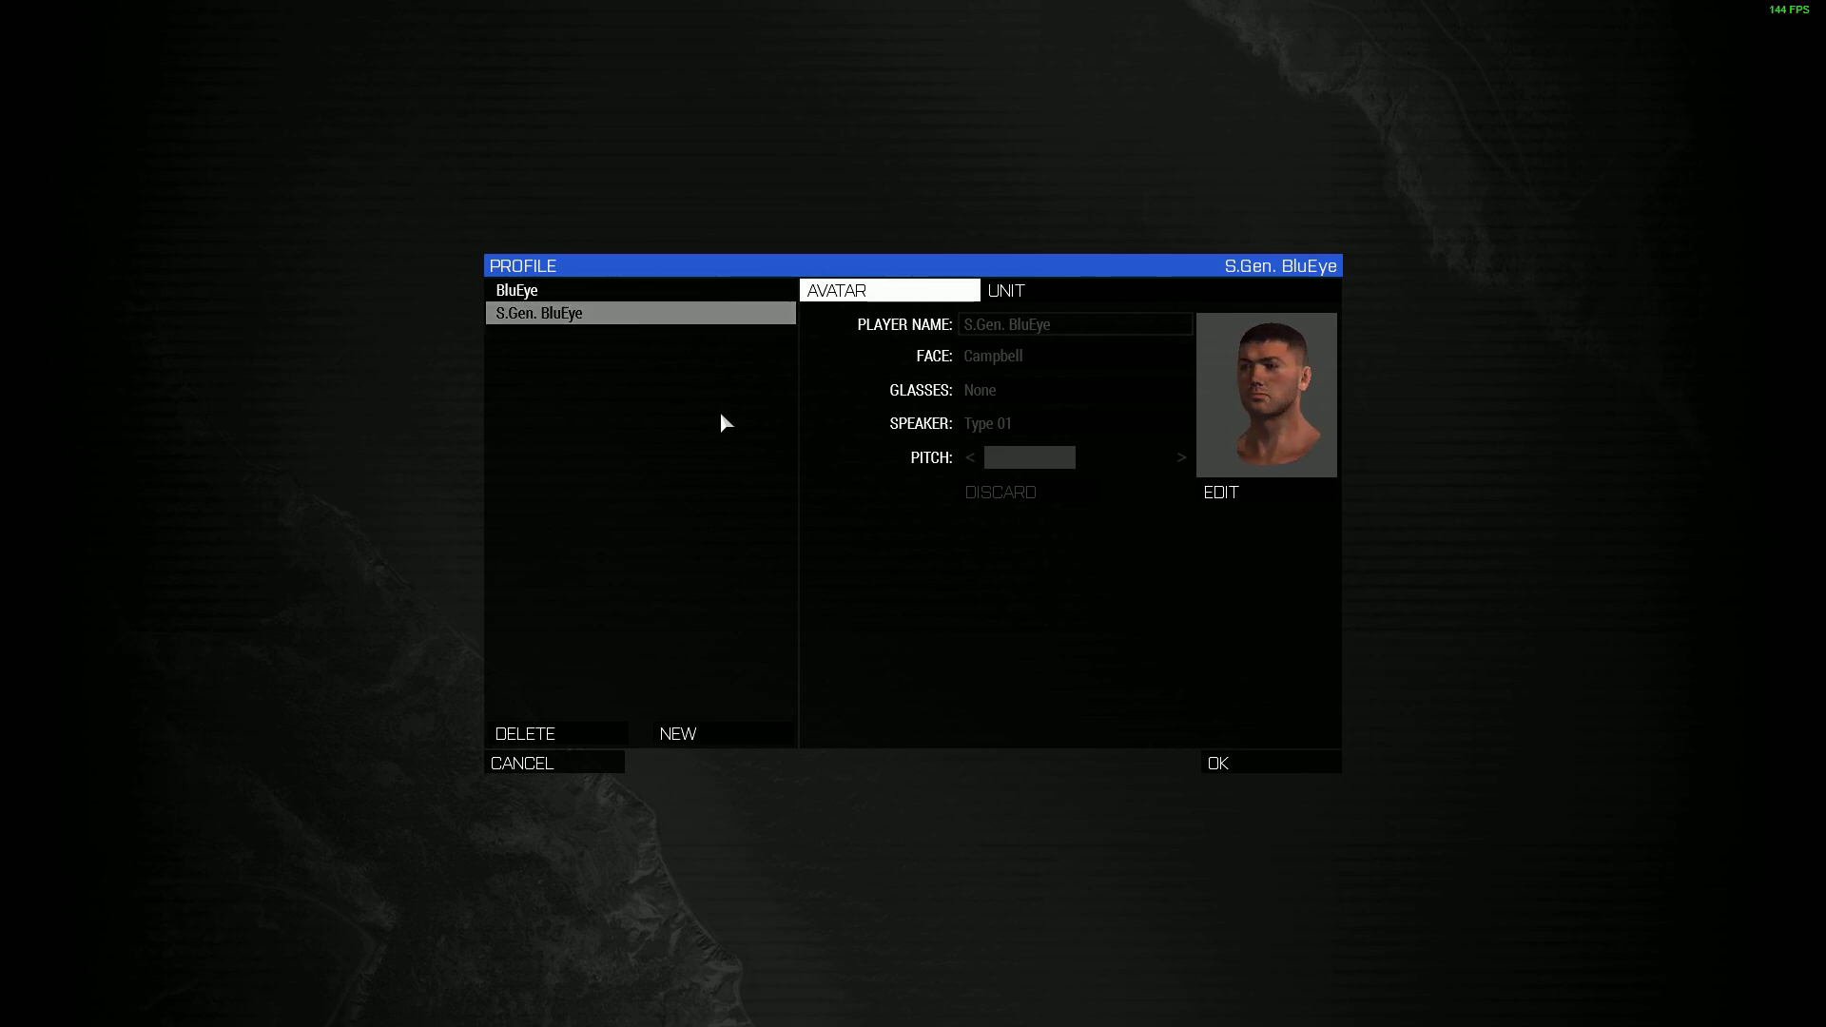
pyautogui.click(571, 293)
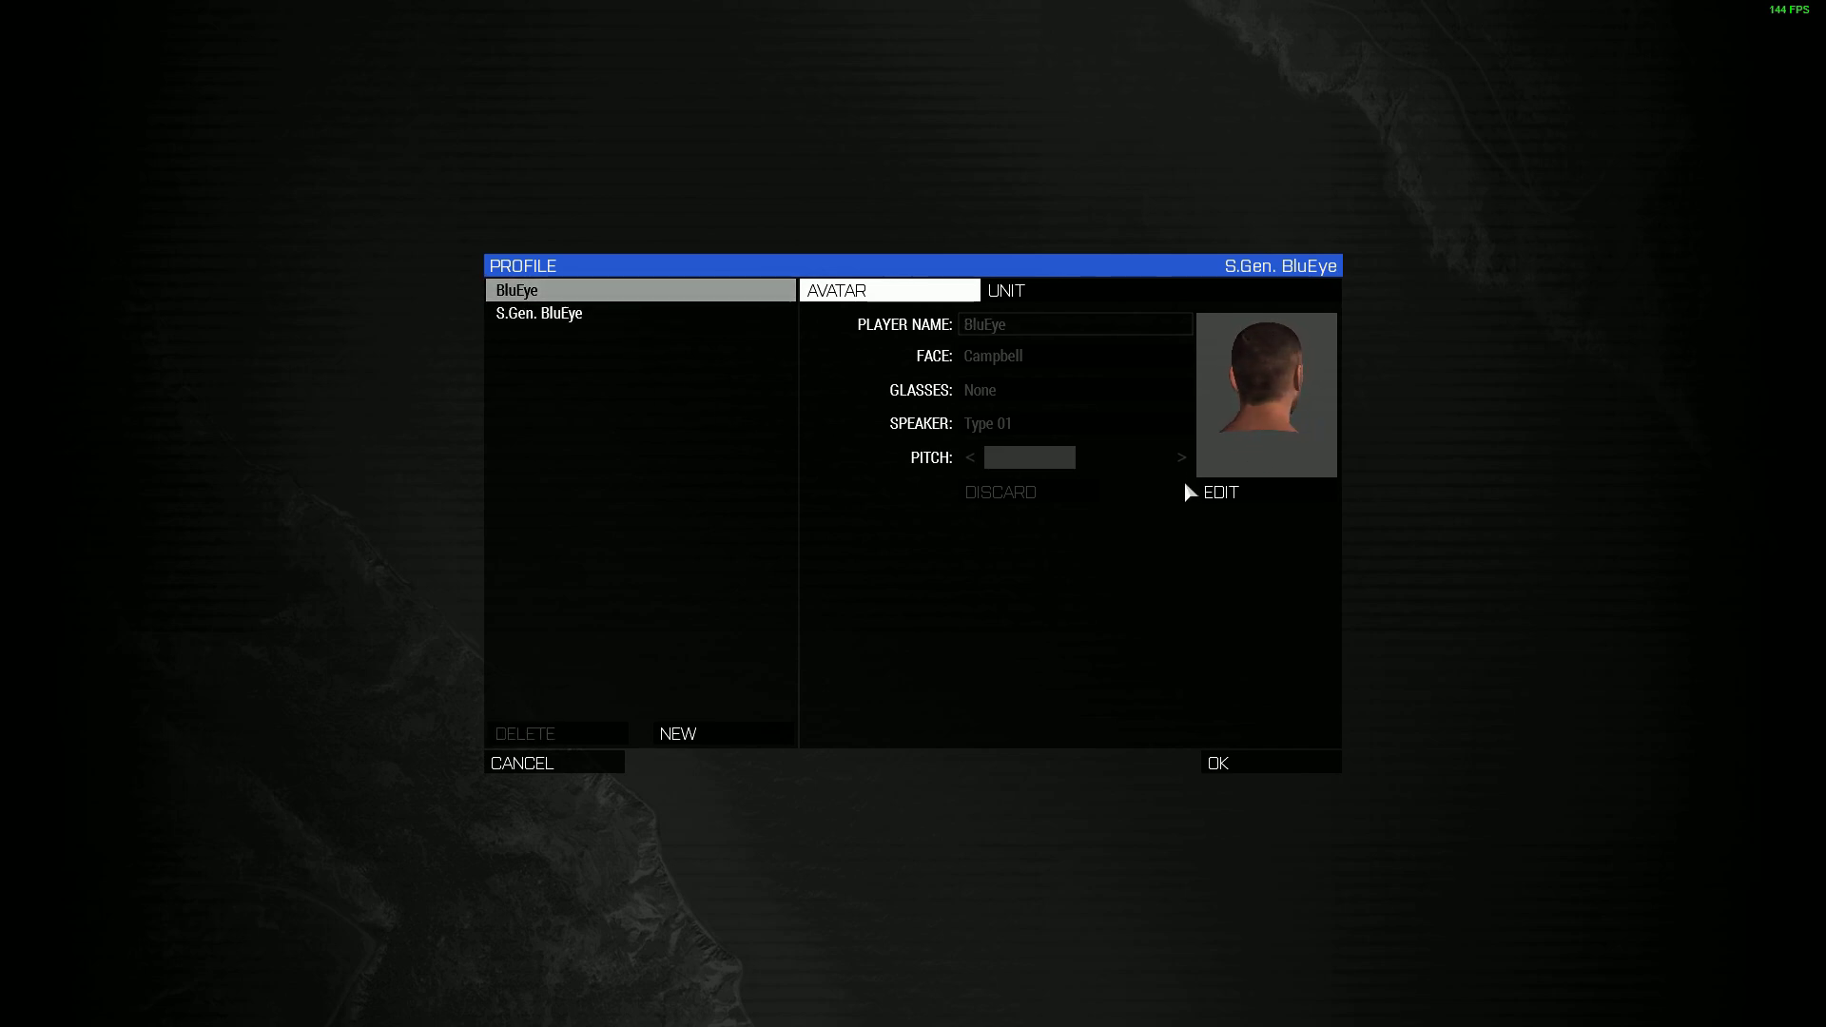
pyautogui.click(1208, 494)
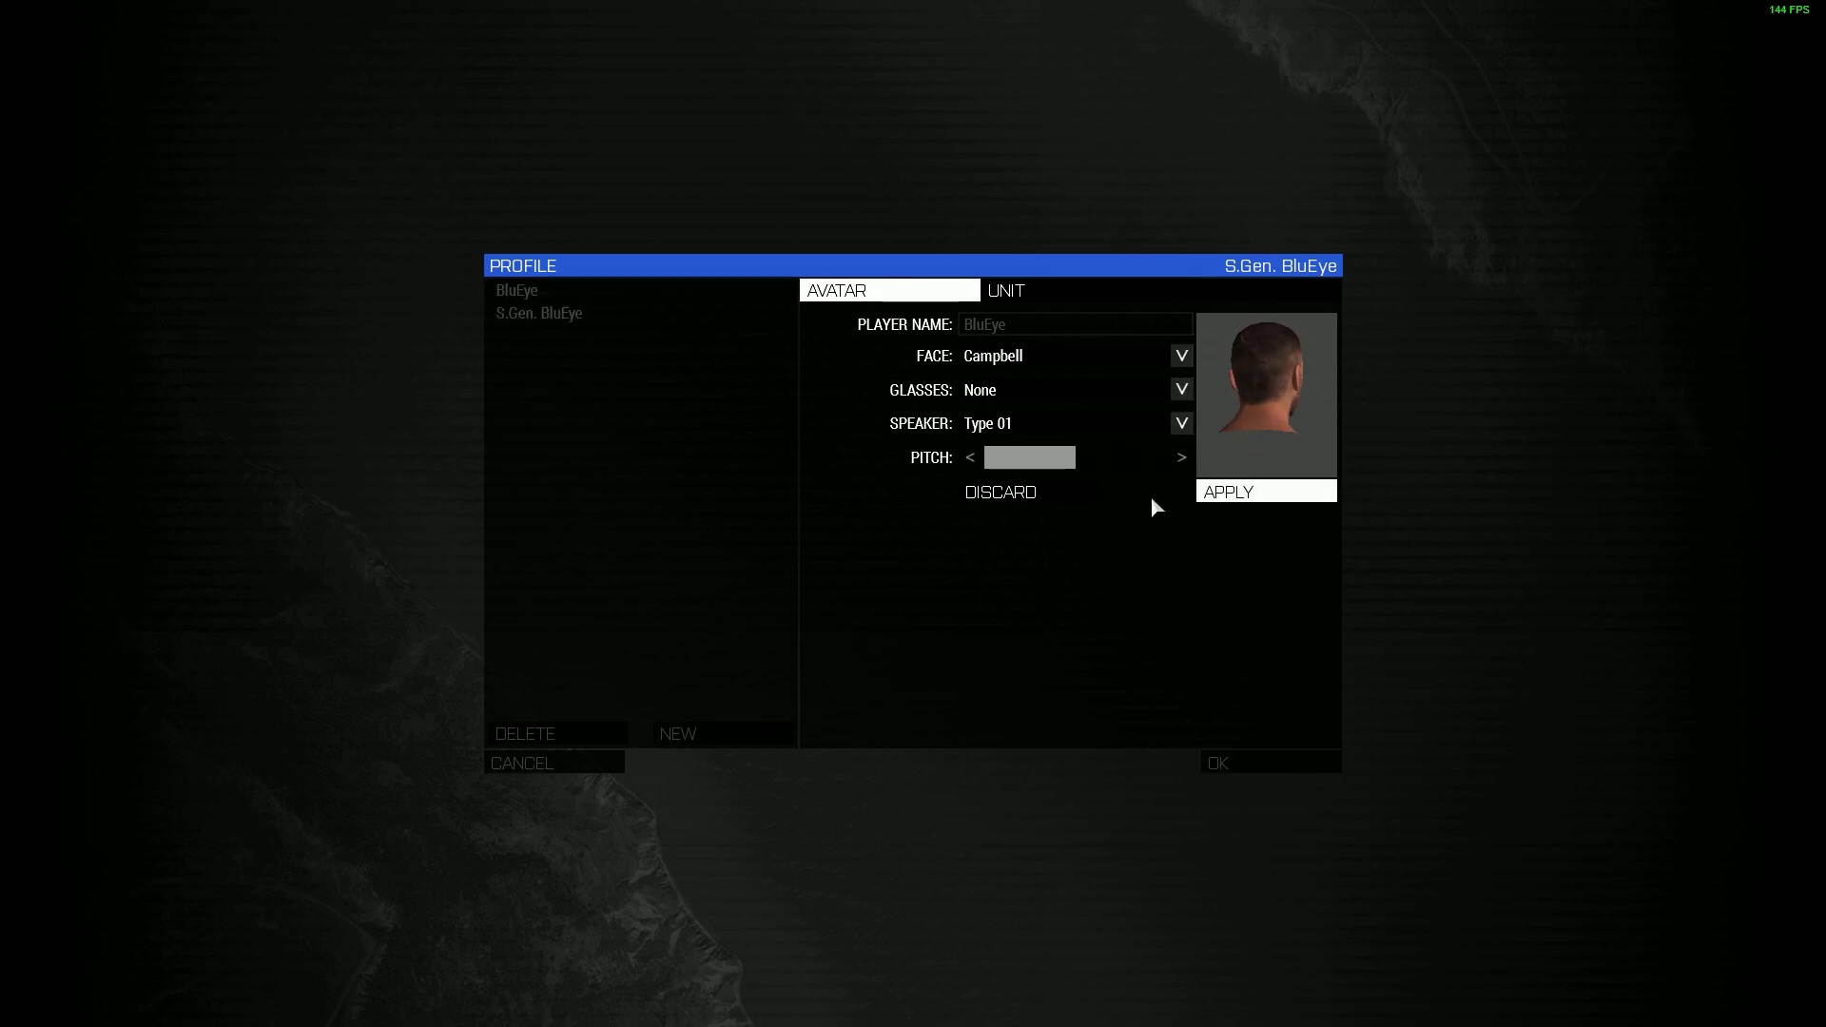
pyautogui.click(1028, 495)
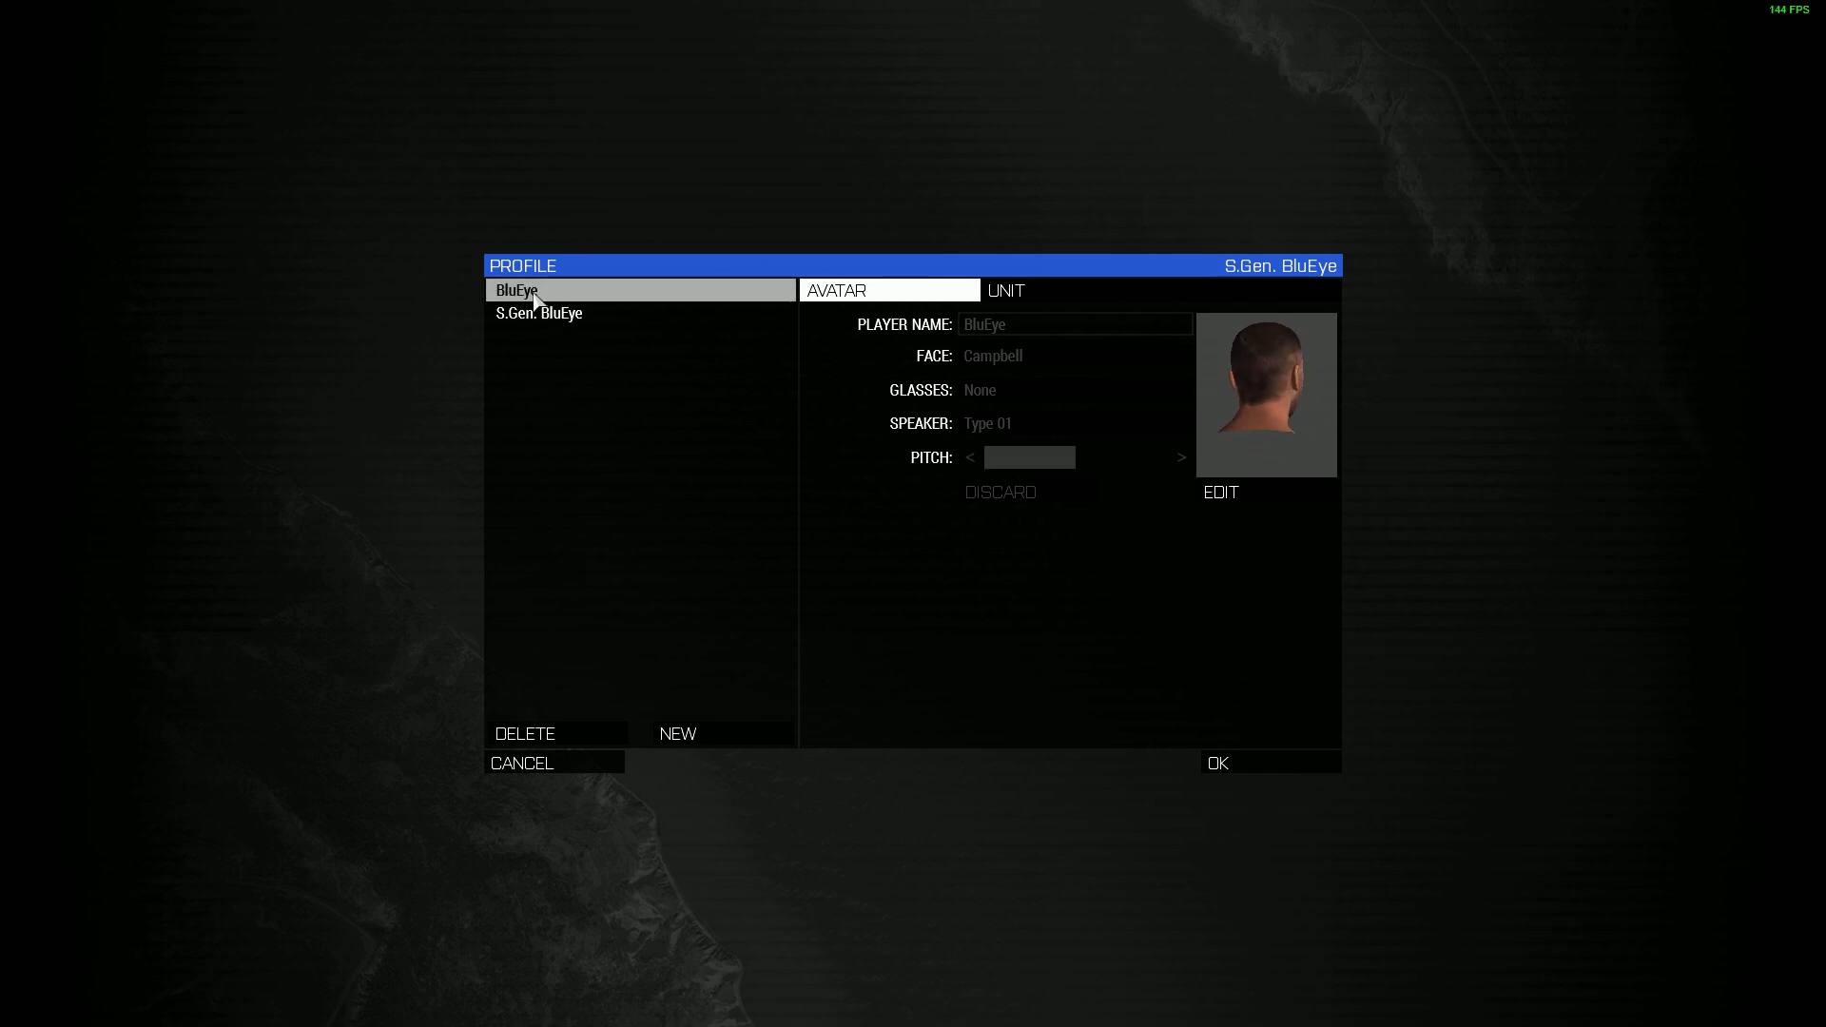
# Create a new profile with the player name Pvt. BluEye and apply it.
pyautogui.click(717, 729)
pyautogui.moveTo(1037, 328); pyautogui.dragTo(873, 341)
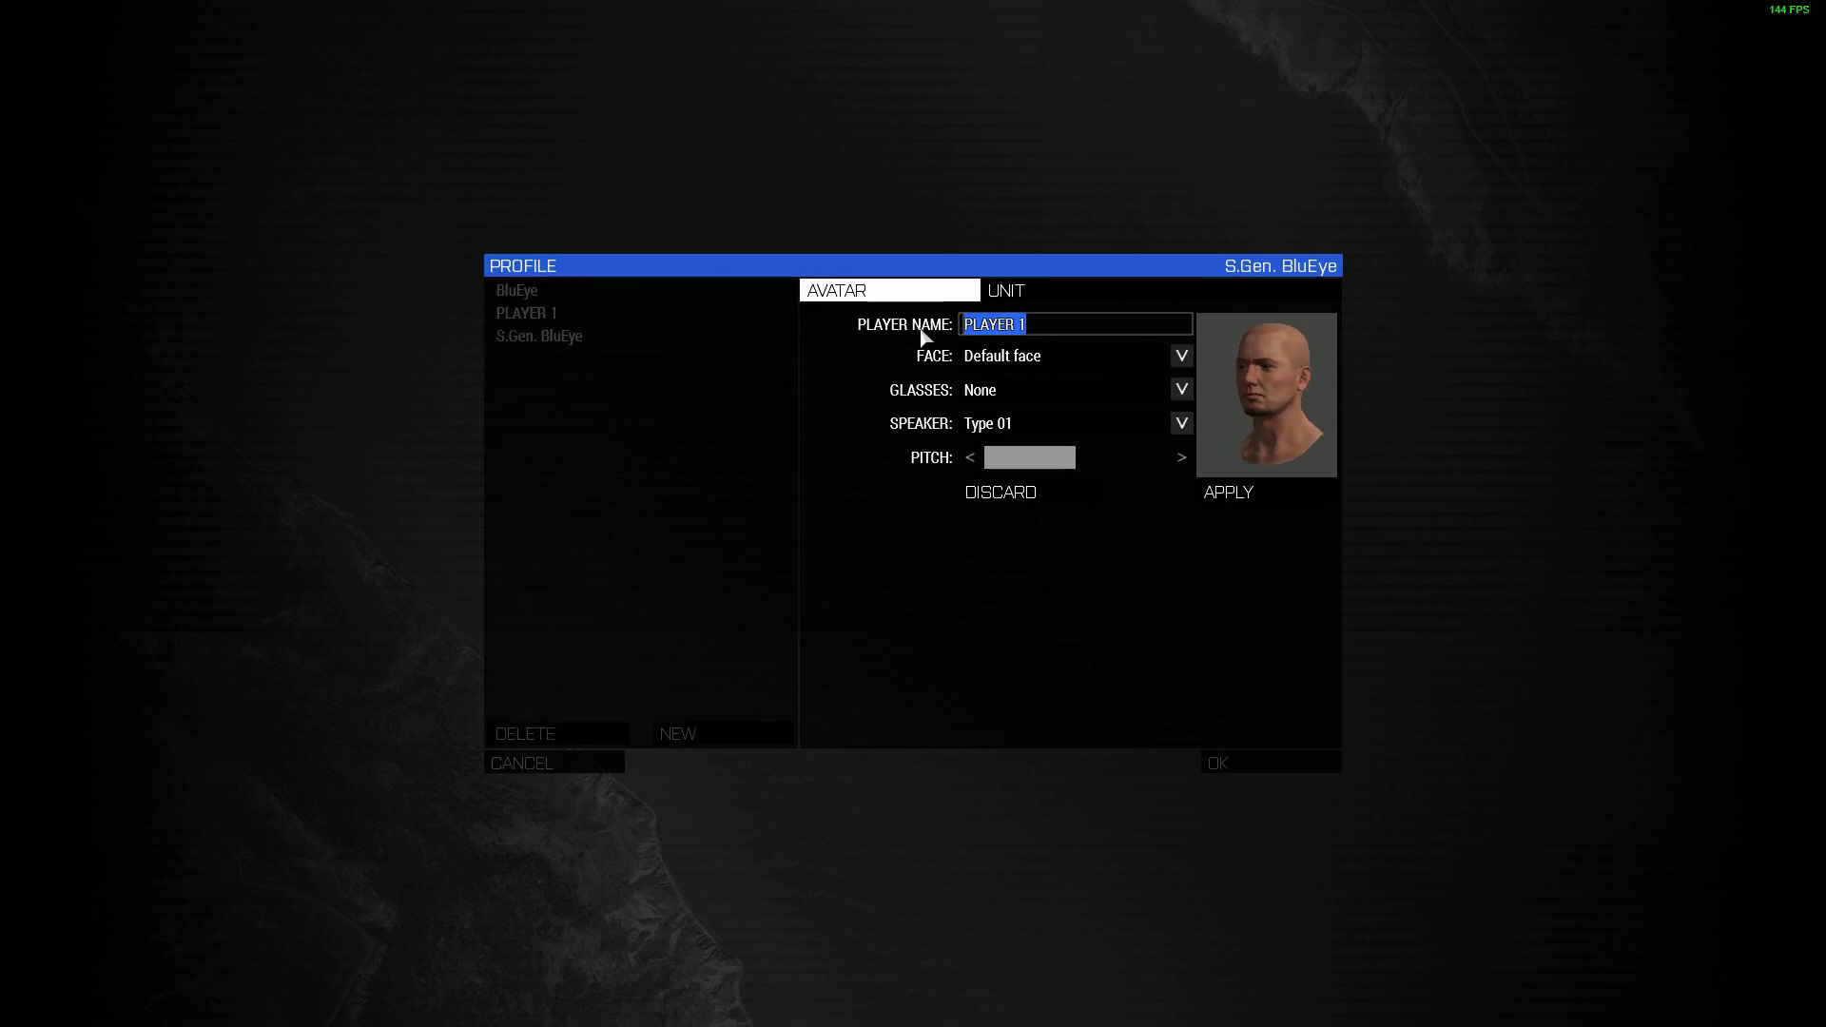
pyautogui.write('P')
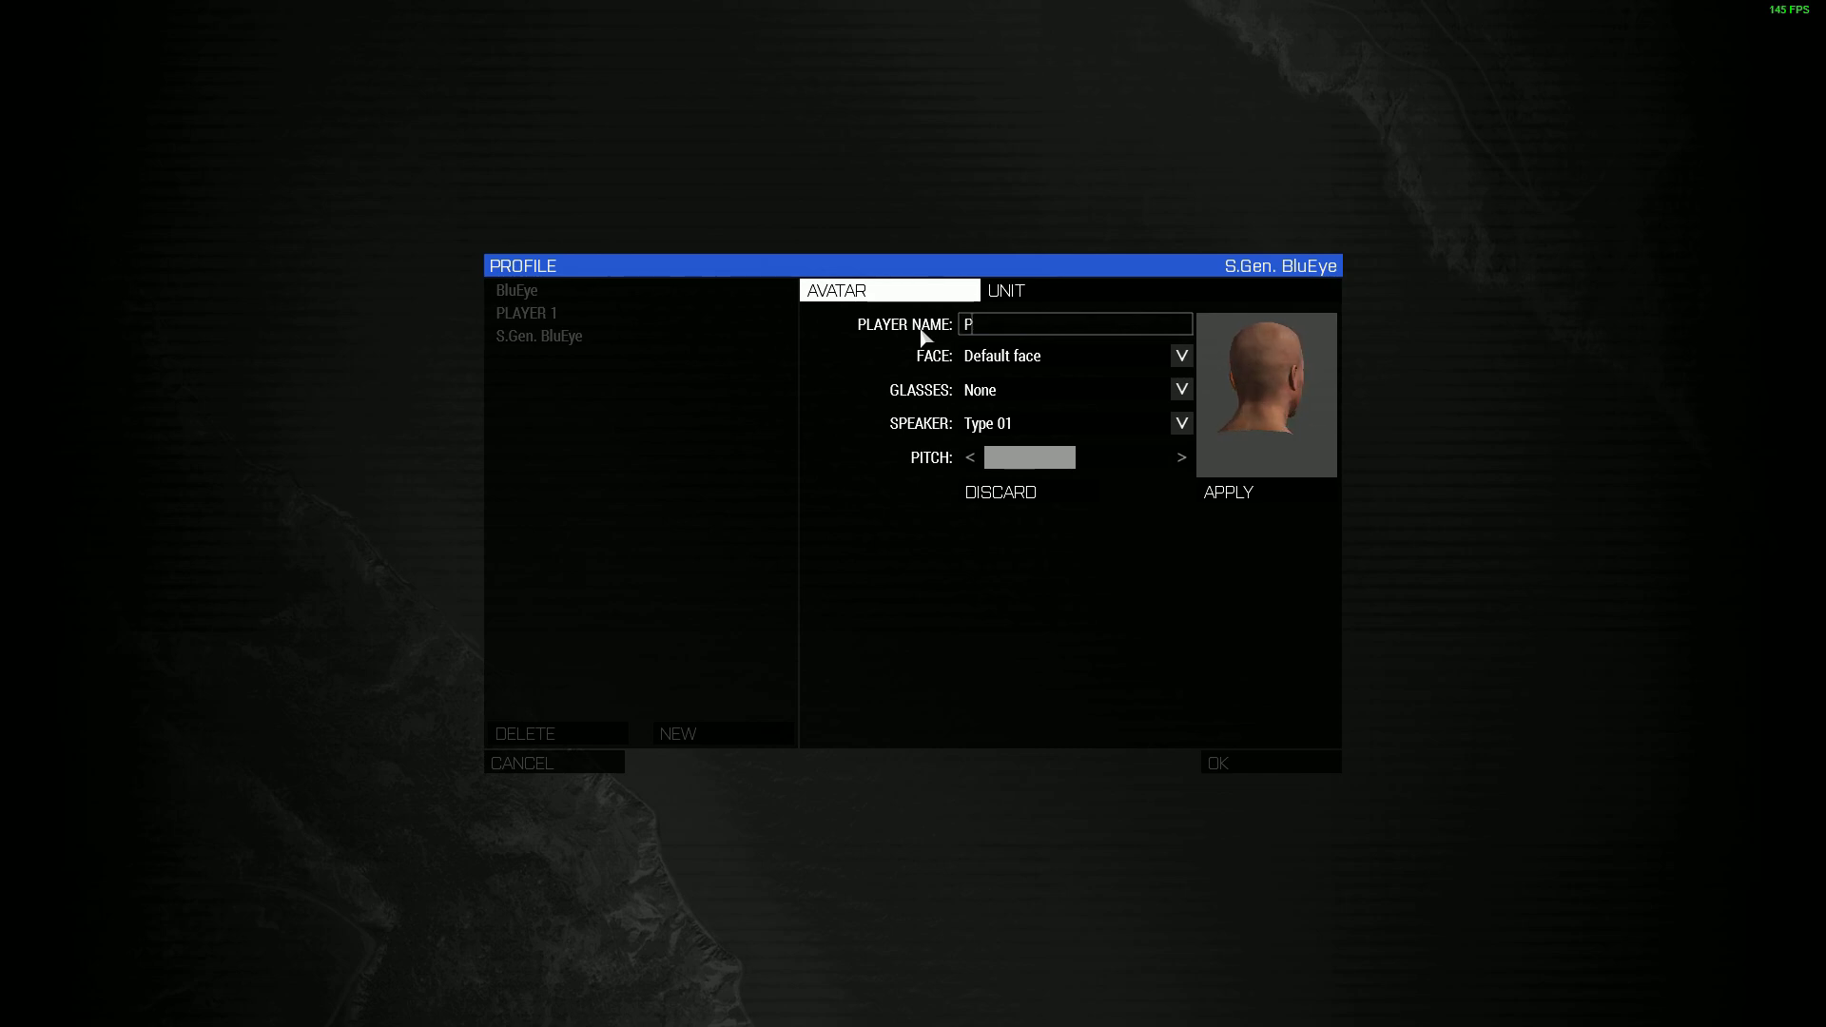
pyautogui.write('vt,')
pyautogui.write(' B')
pyautogui.write('luEye')
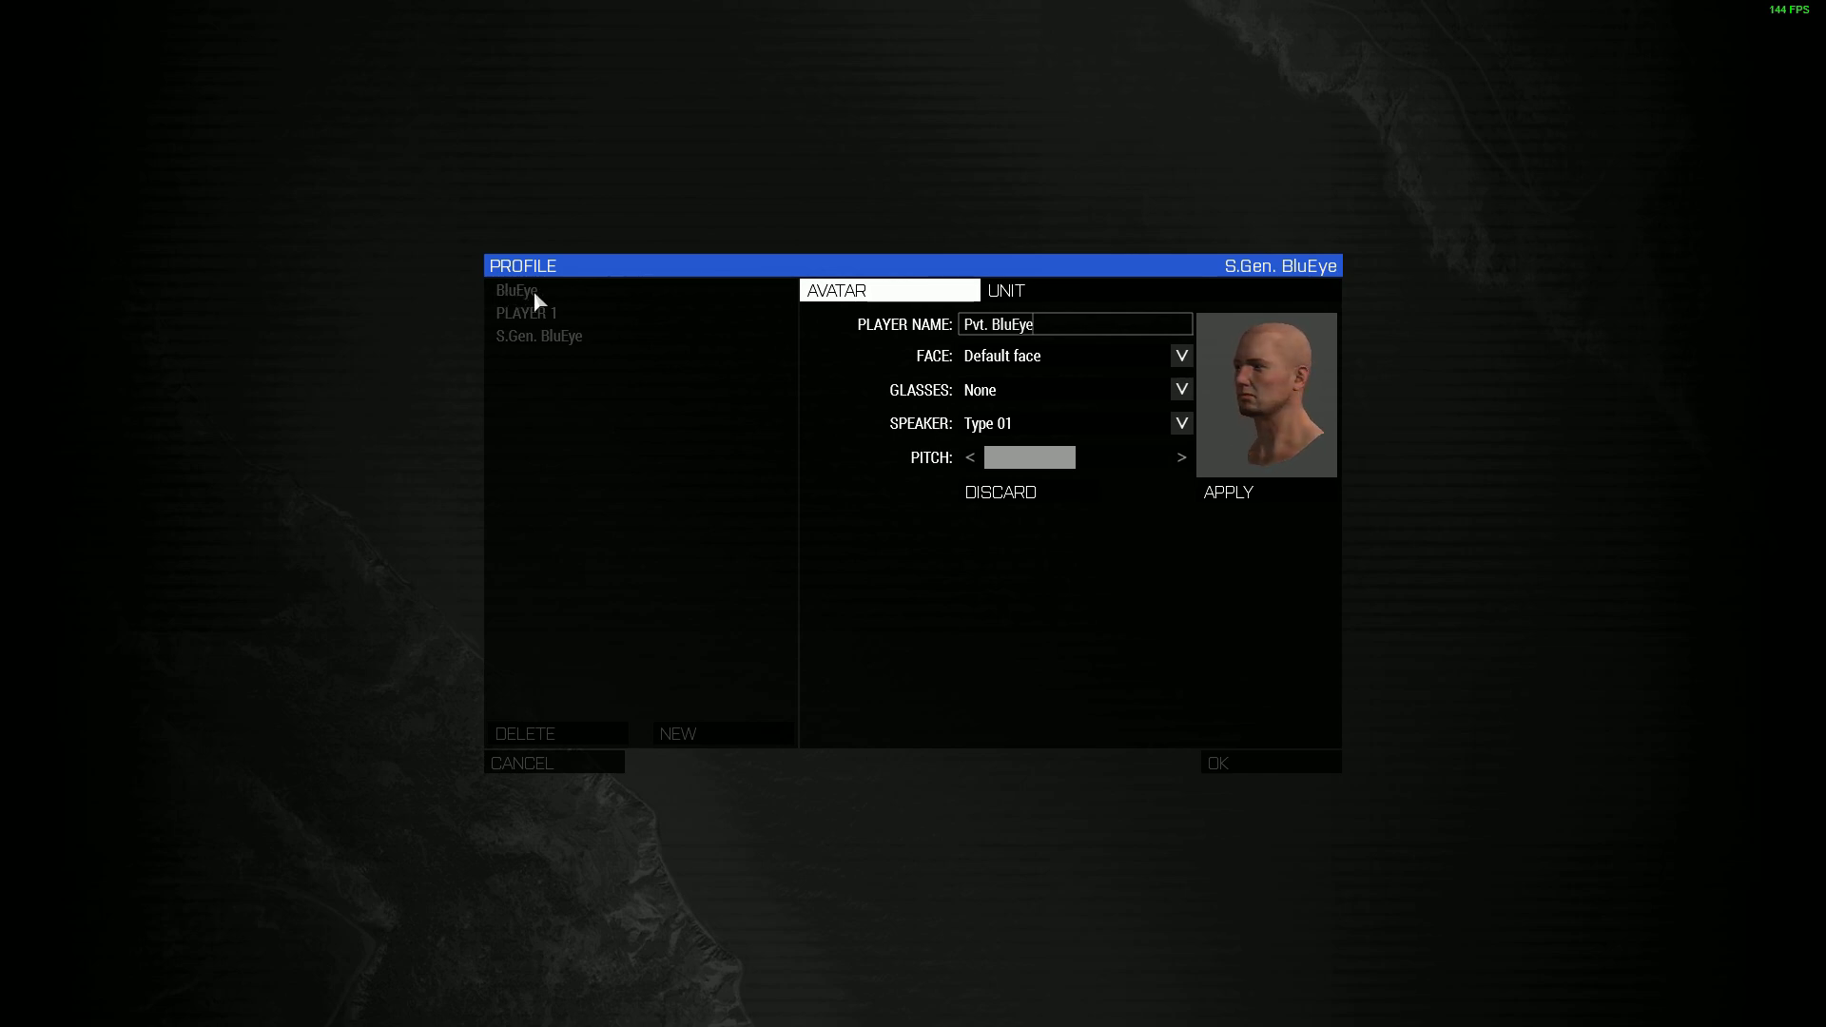
pyautogui.click(1237, 498)
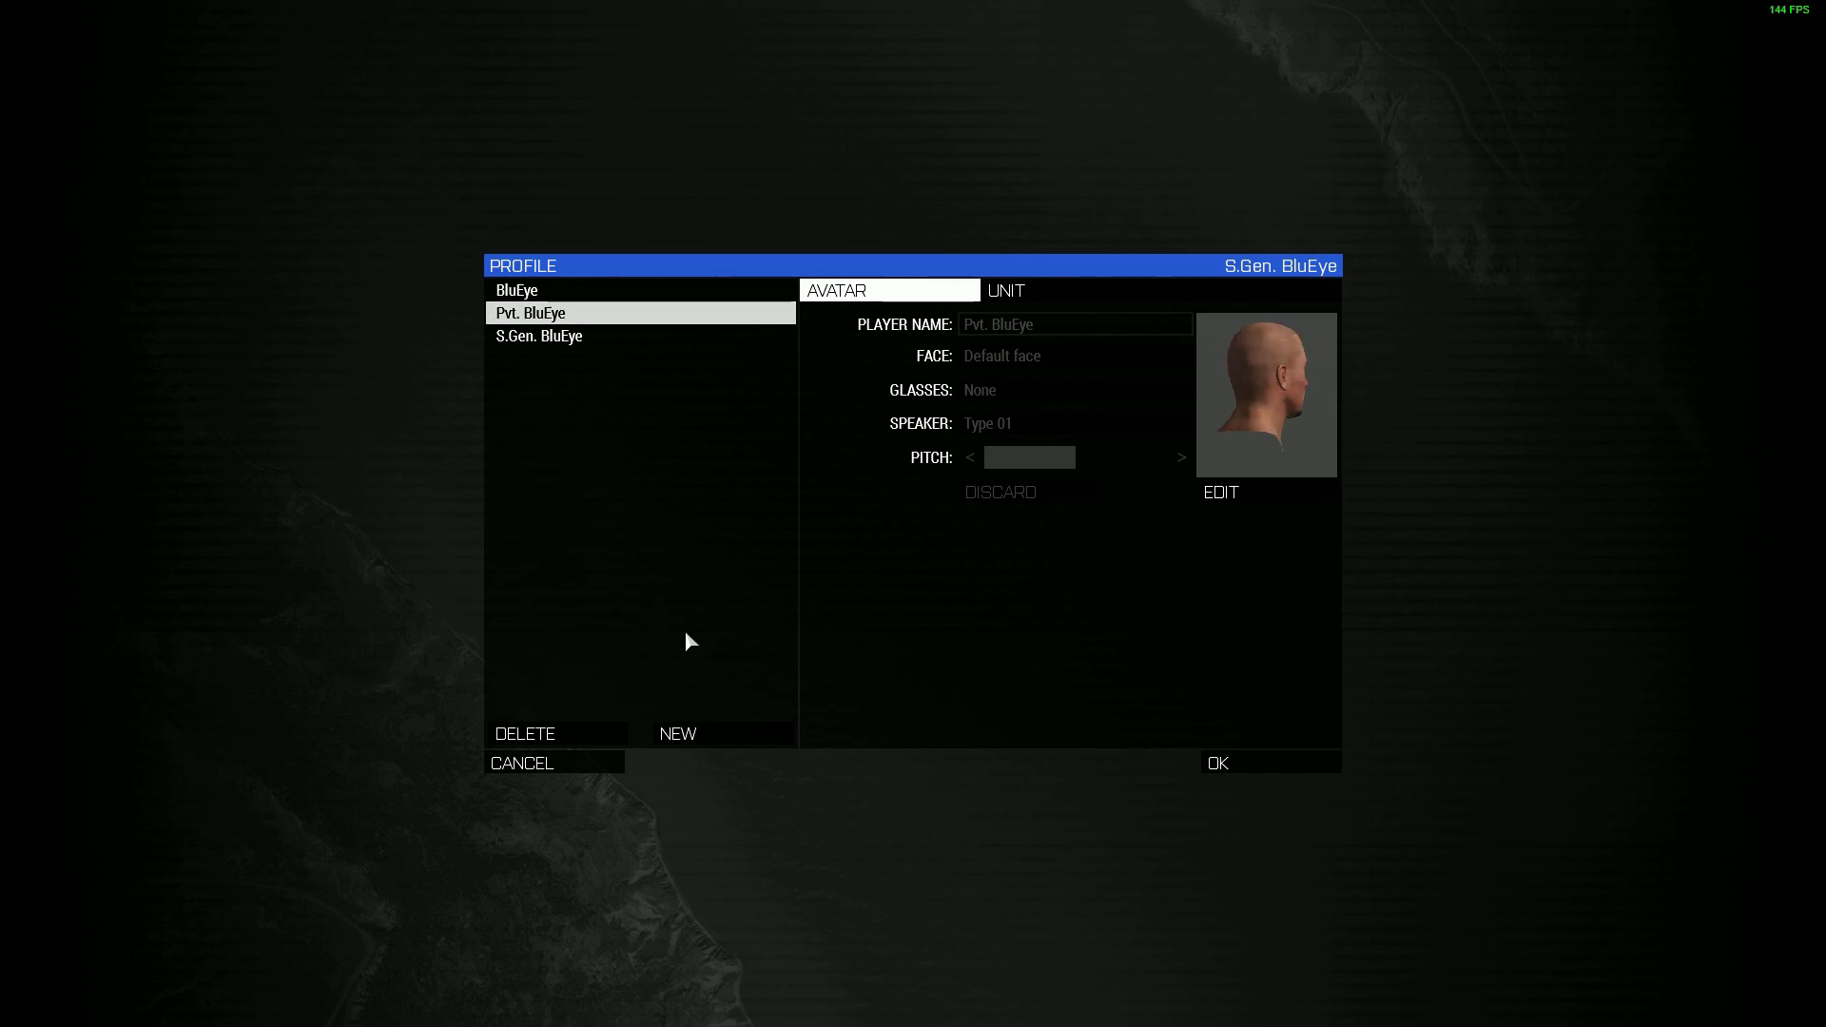
# Activate the Pvt. BluEye profile, dismiss the welcome message and quit the game.
pyautogui.click(1246, 767)
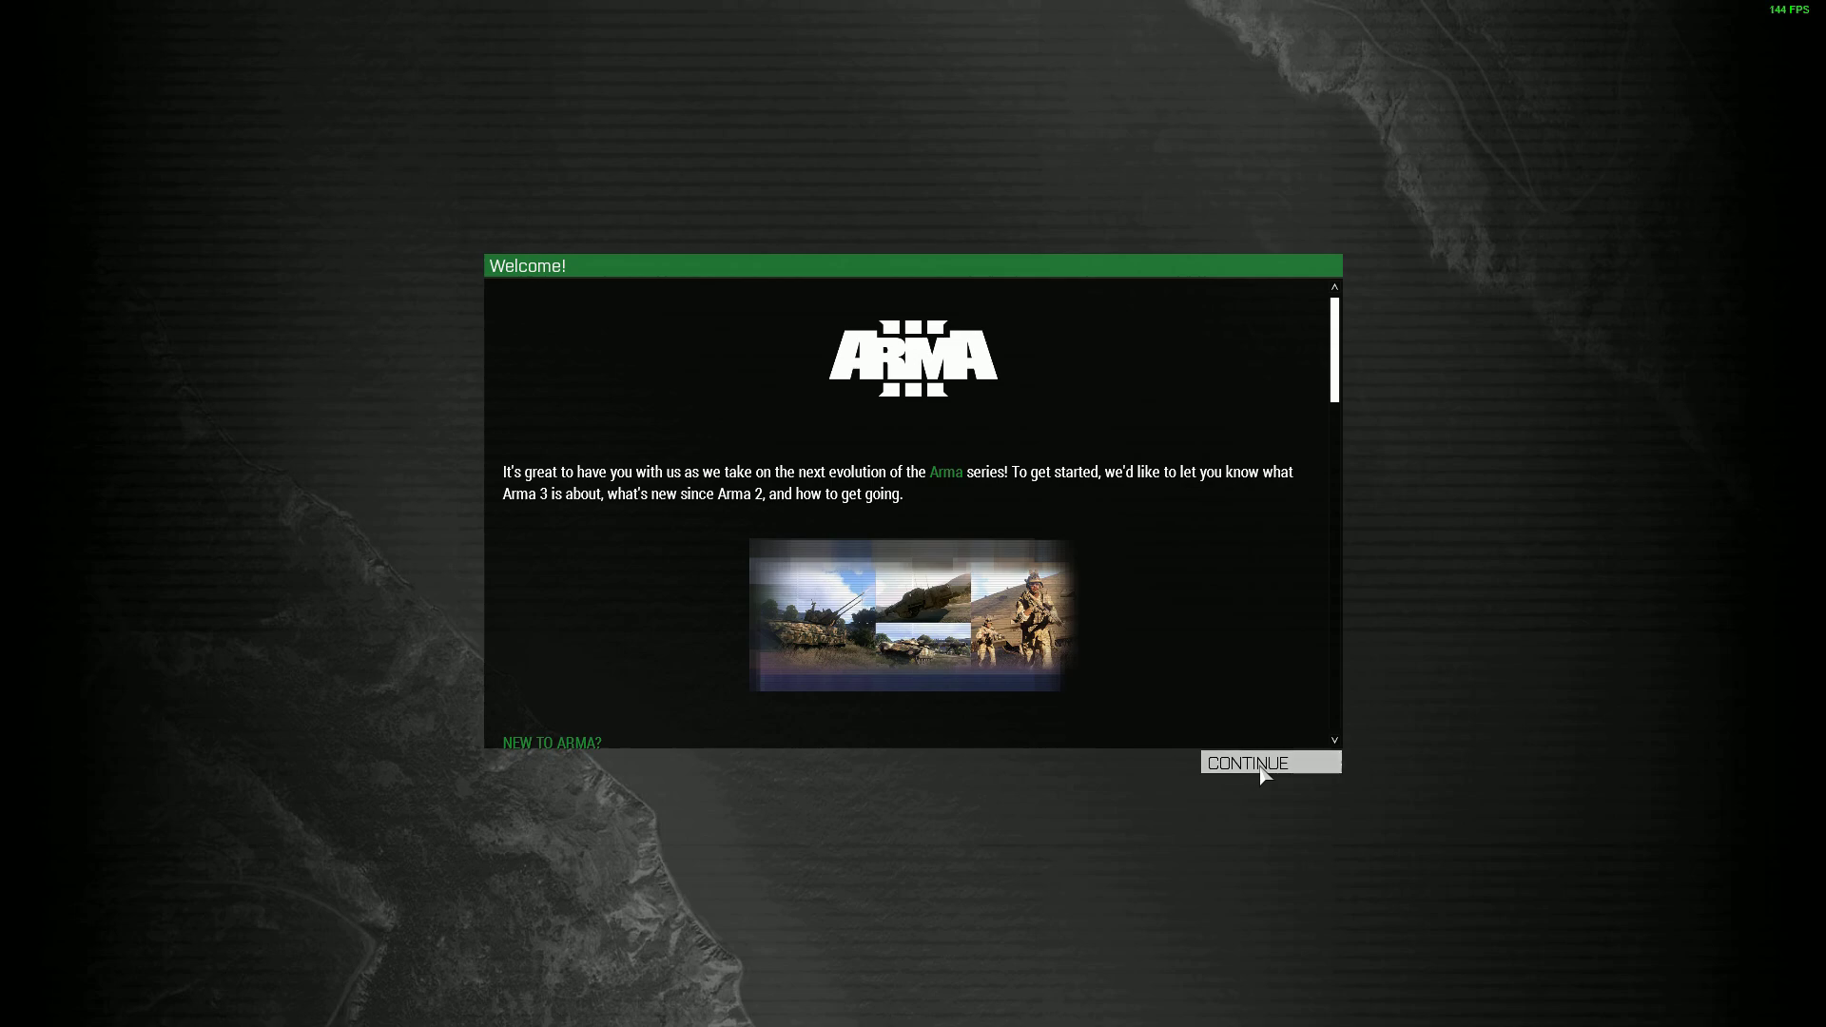
pyautogui.click(1263, 772)
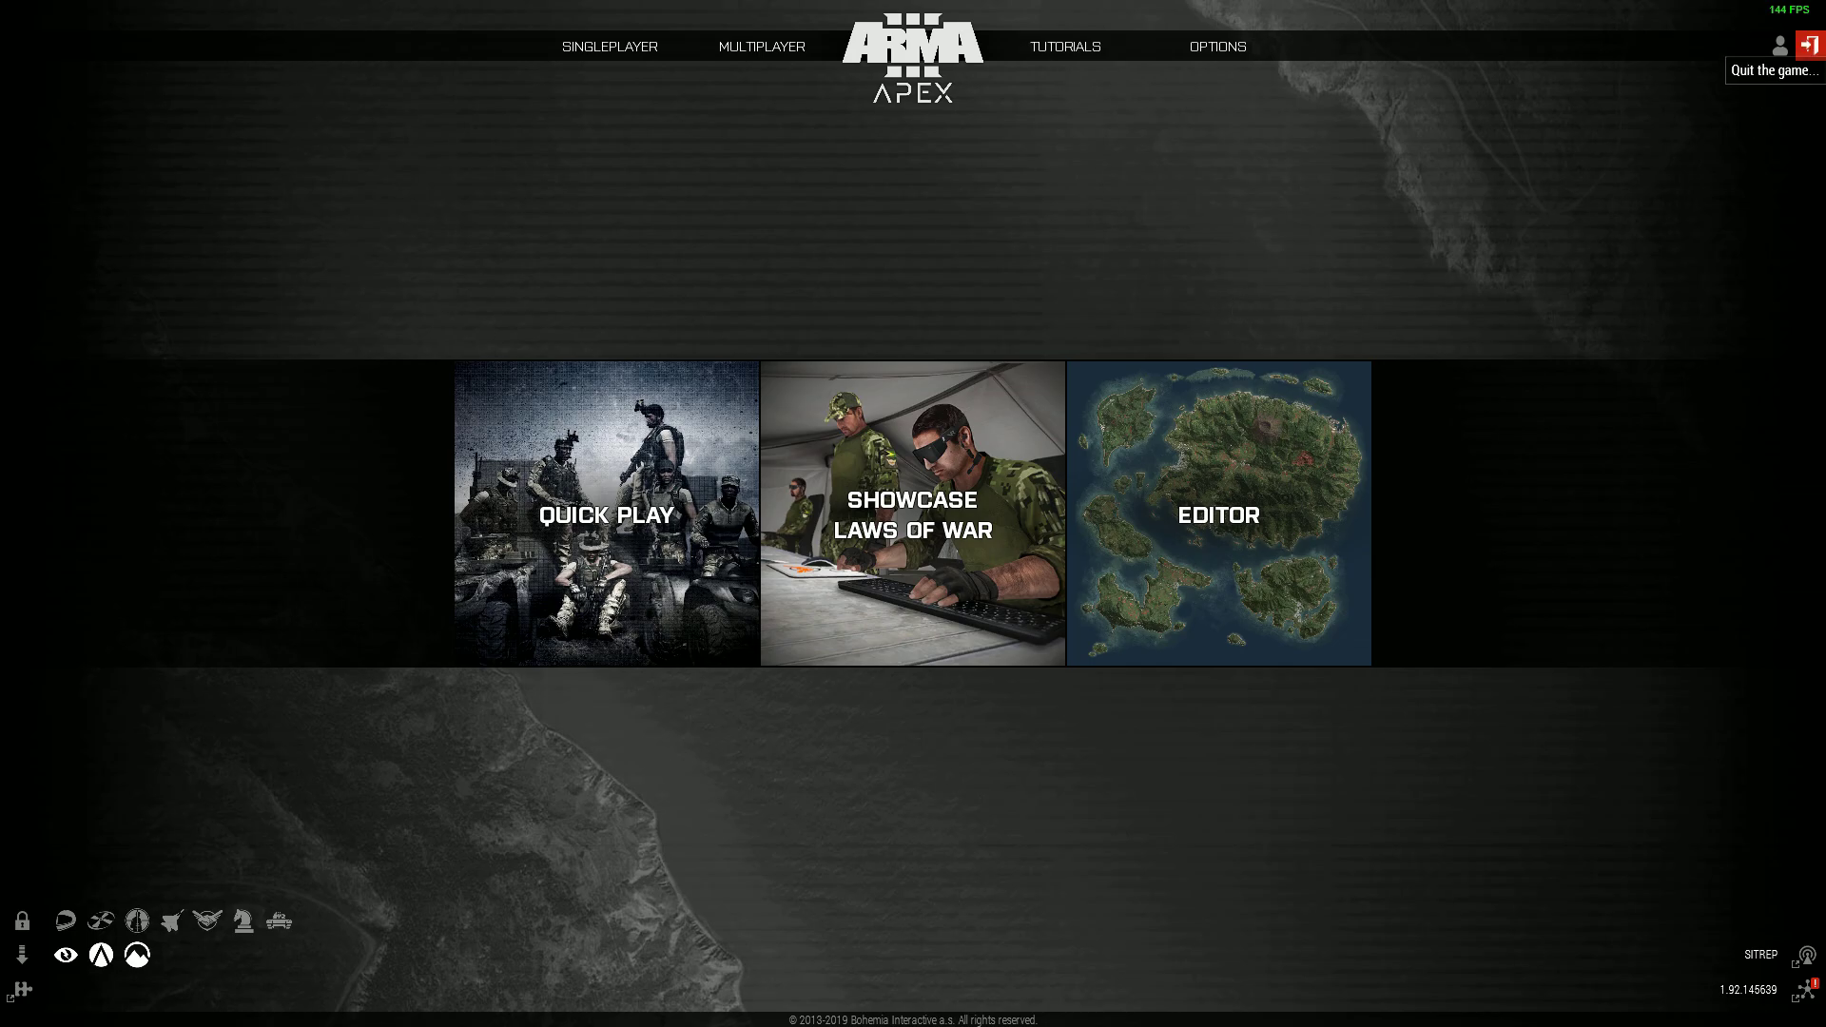
pyautogui.click(1809, 44)
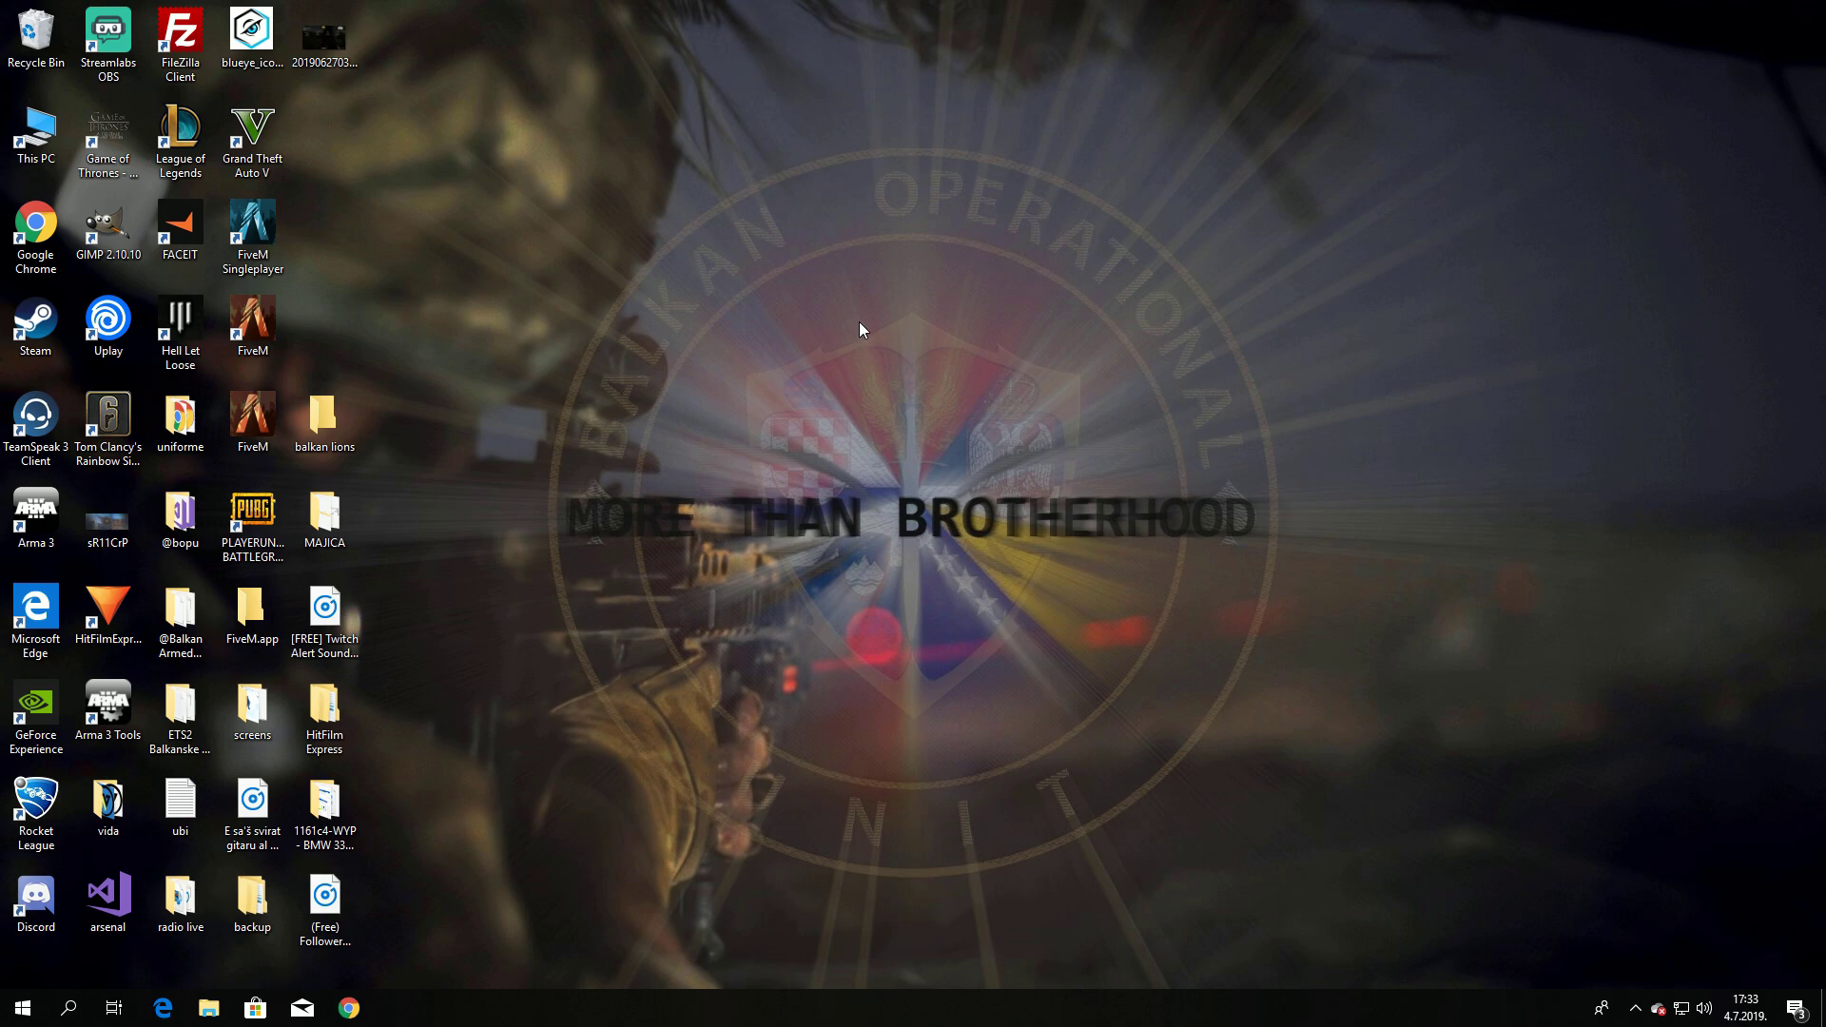
# Examine the Pvt%2e%20BluEye profile folder and its Saved subfolder inside Arma 3 - Other Profiles in Documents.
pyautogui.doubleClick(43, 143)
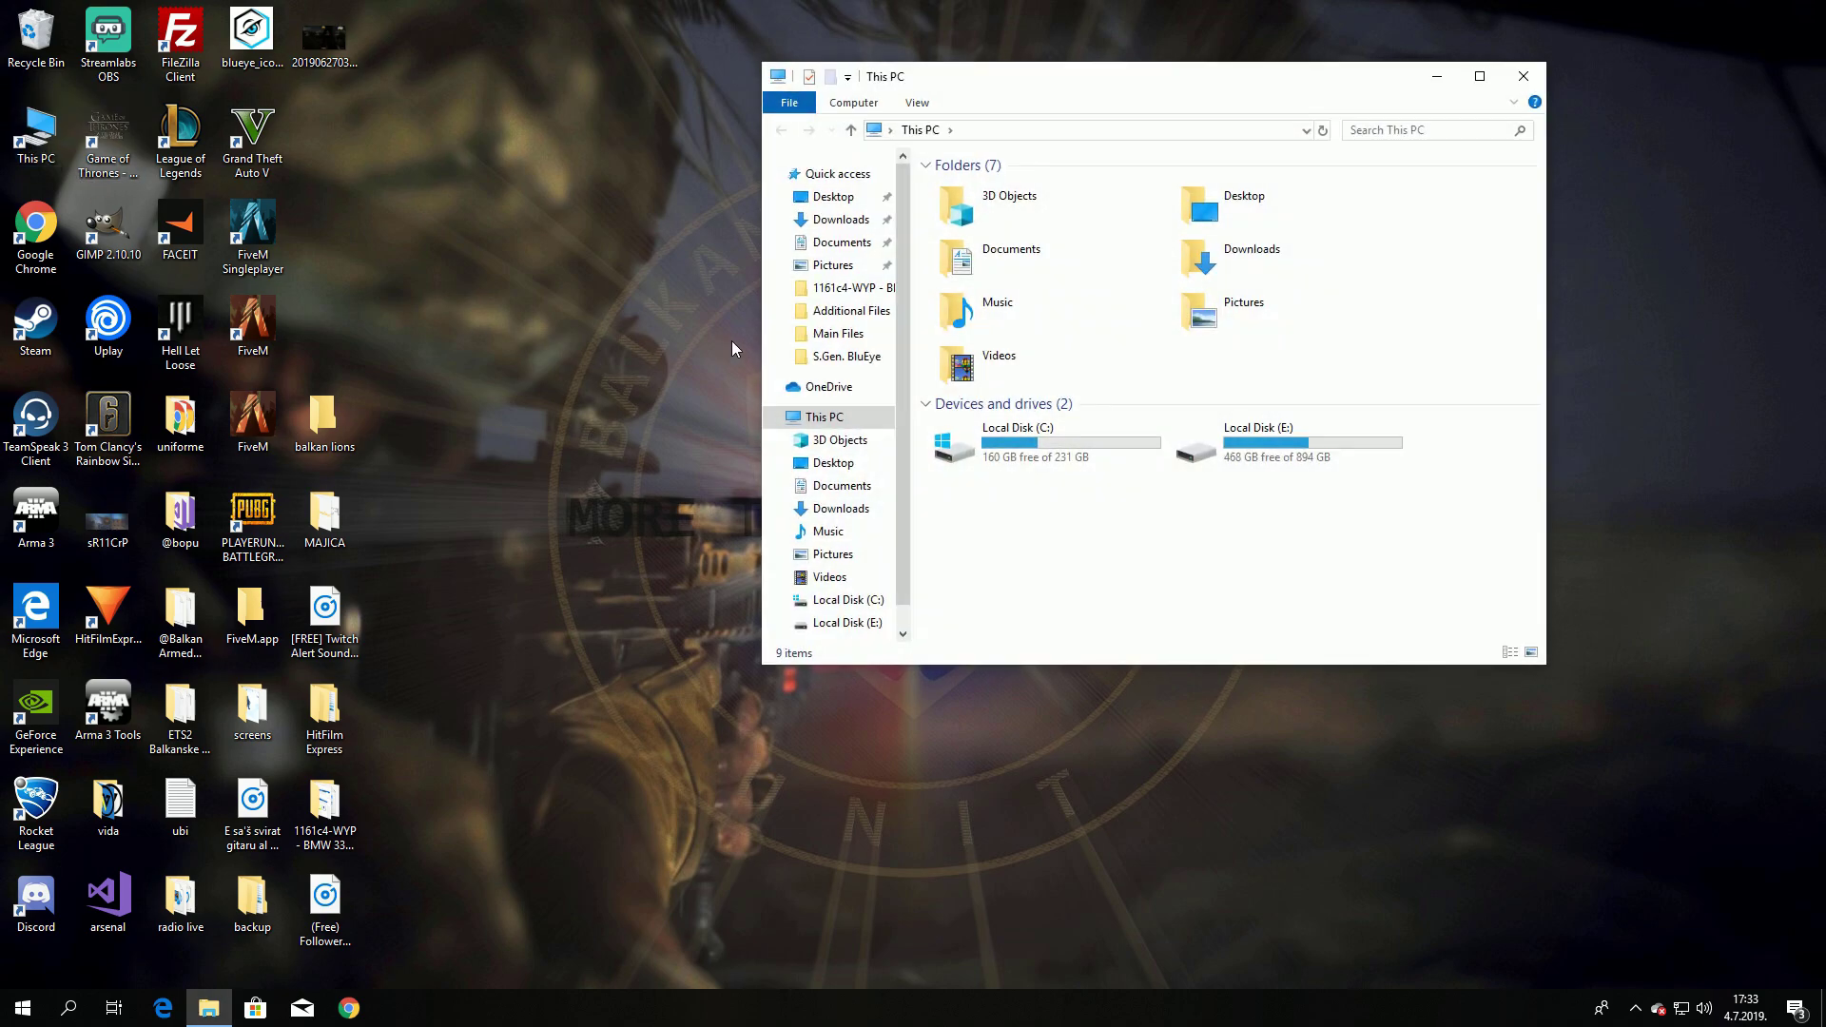
pyautogui.click(842, 241)
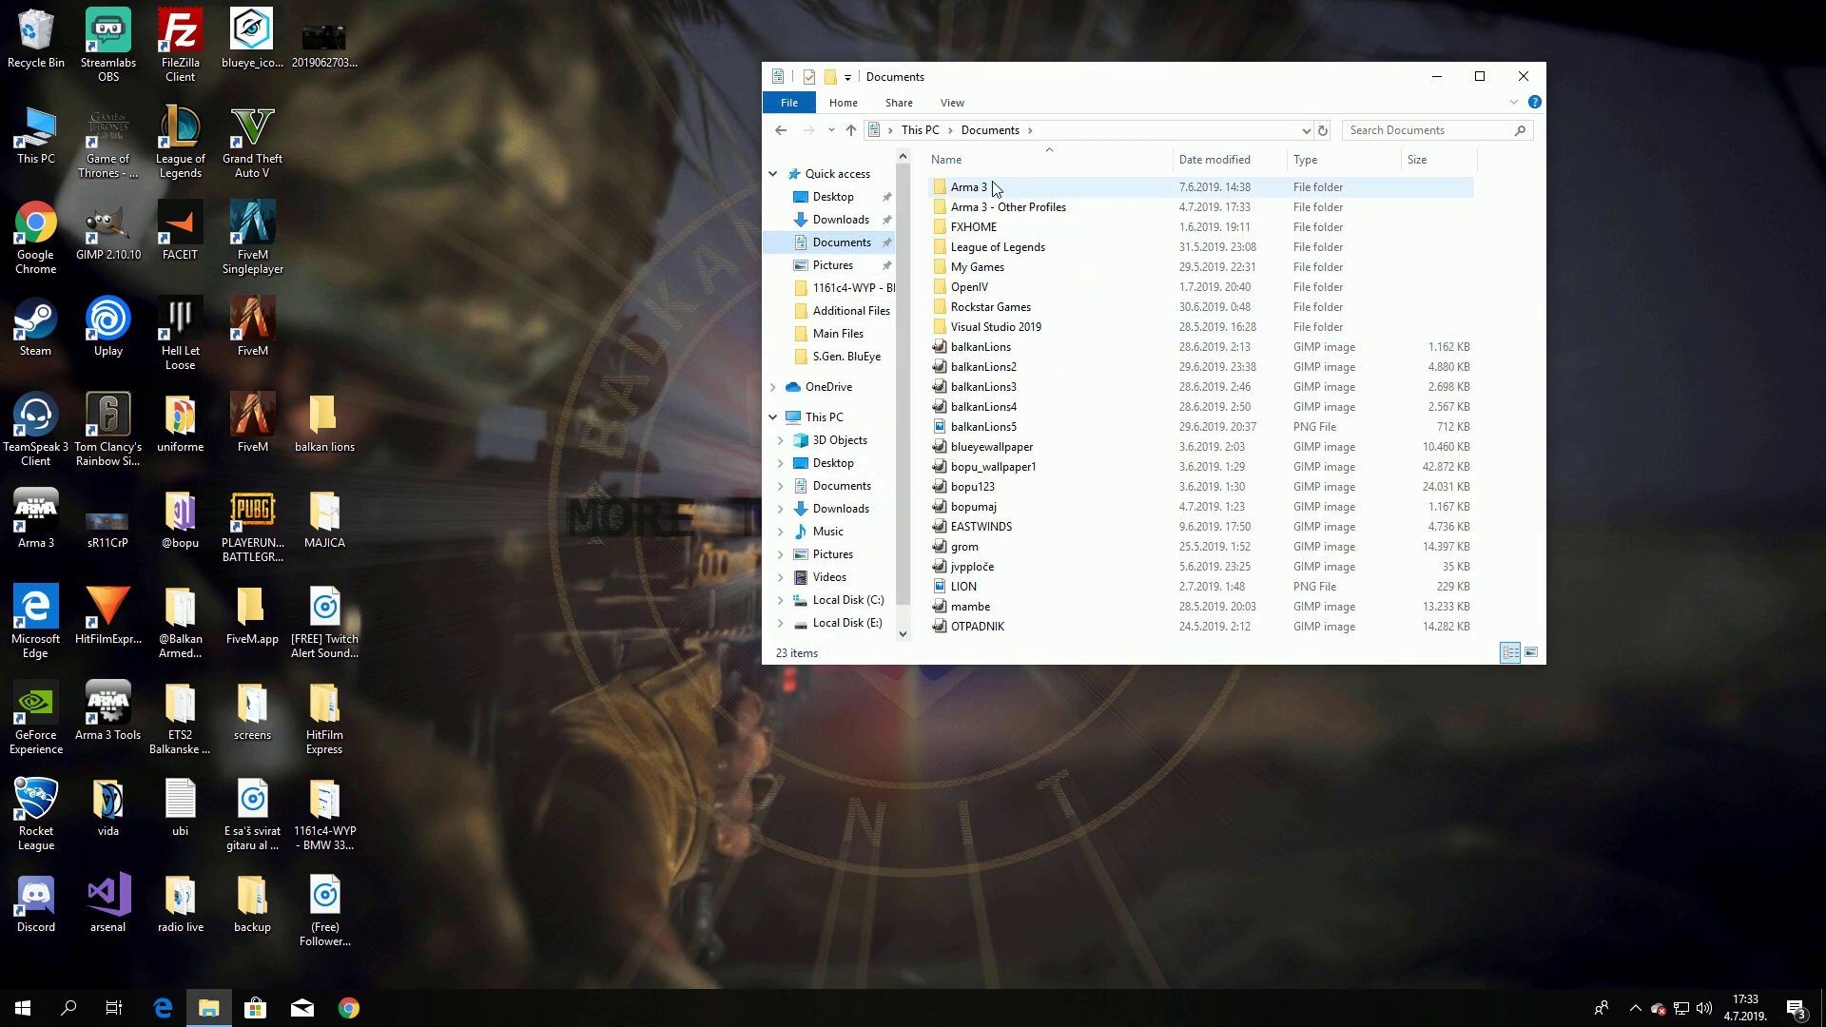
pyautogui.doubleClick(970, 207)
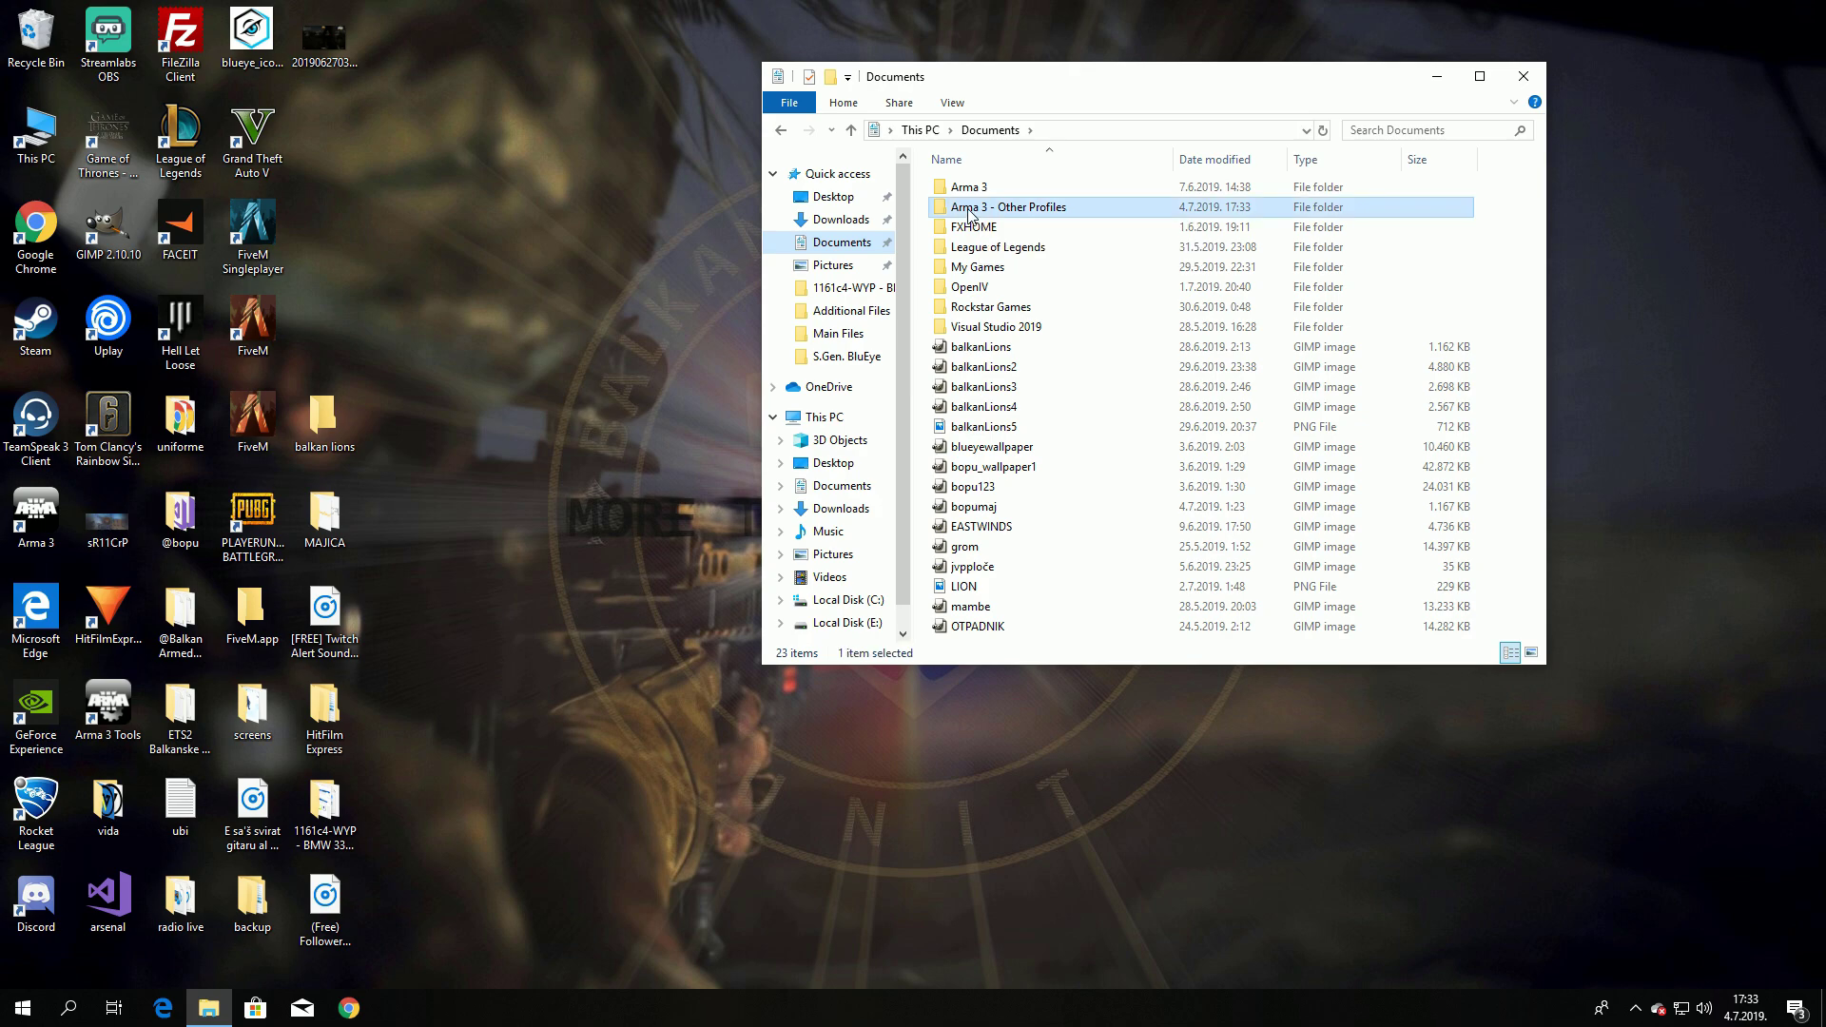
pyautogui.click(979, 190)
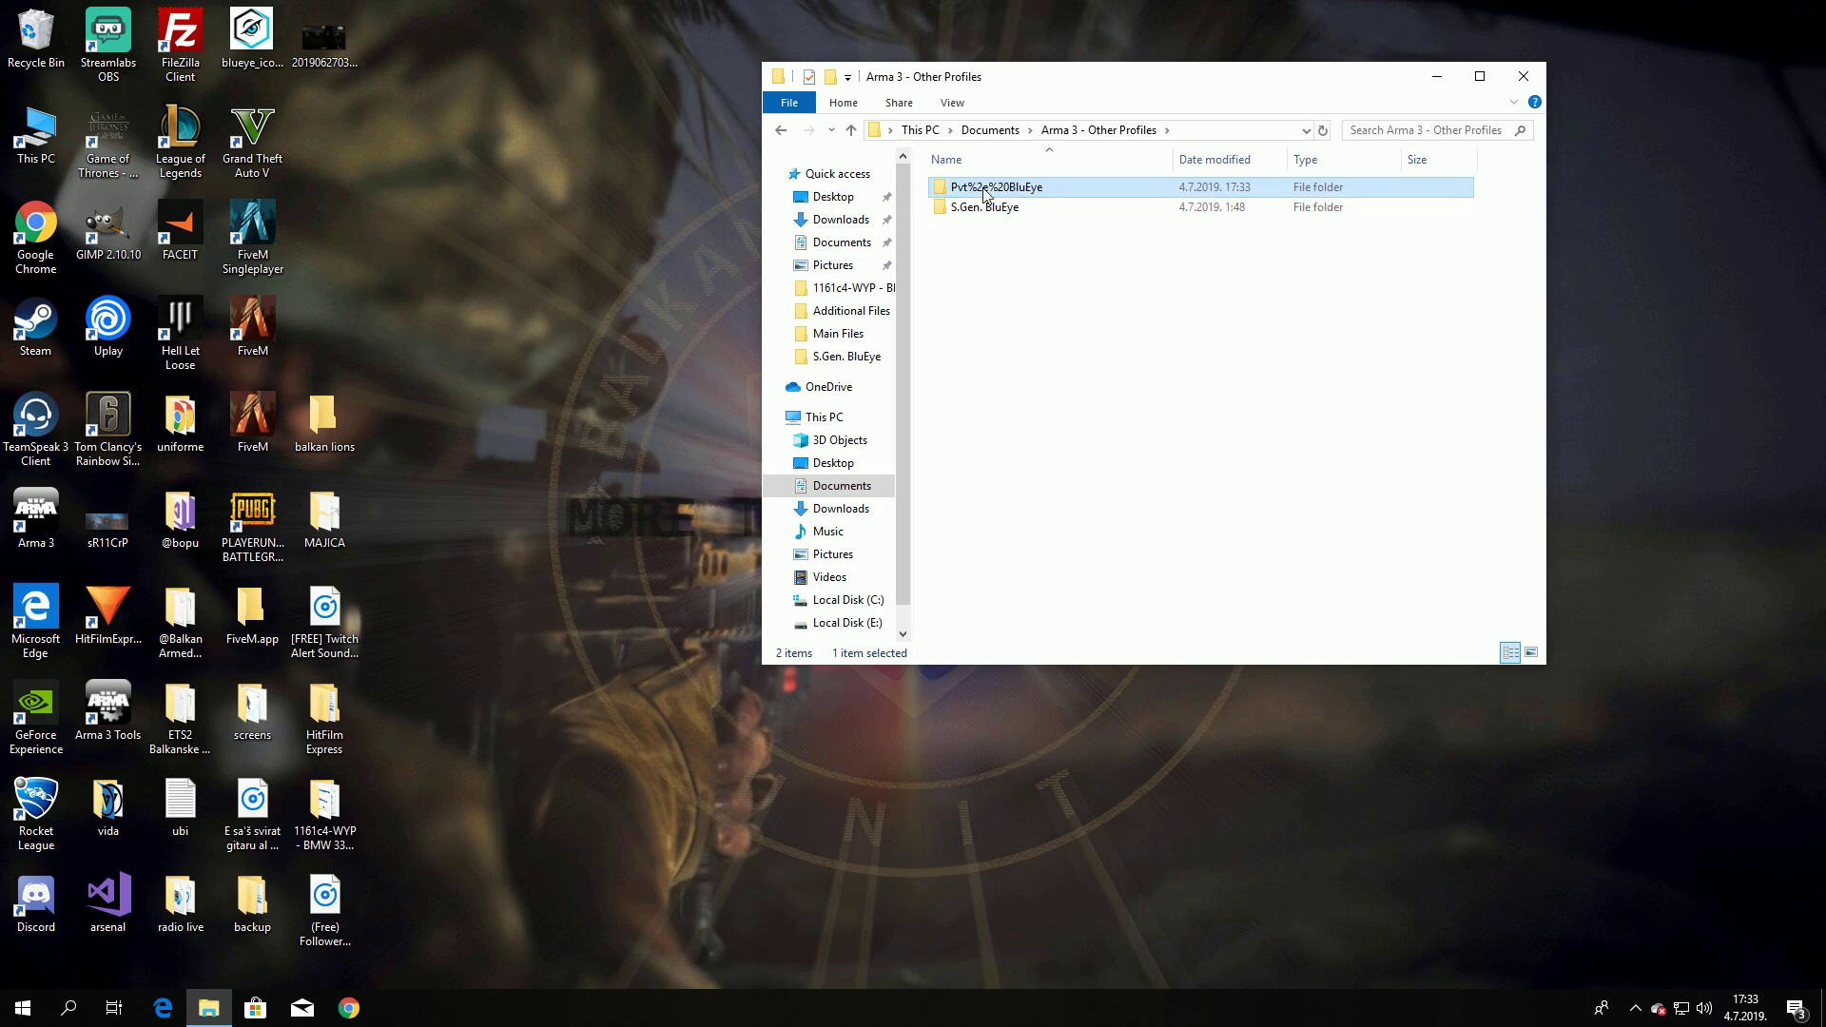
pyautogui.doubleClick(1028, 199)
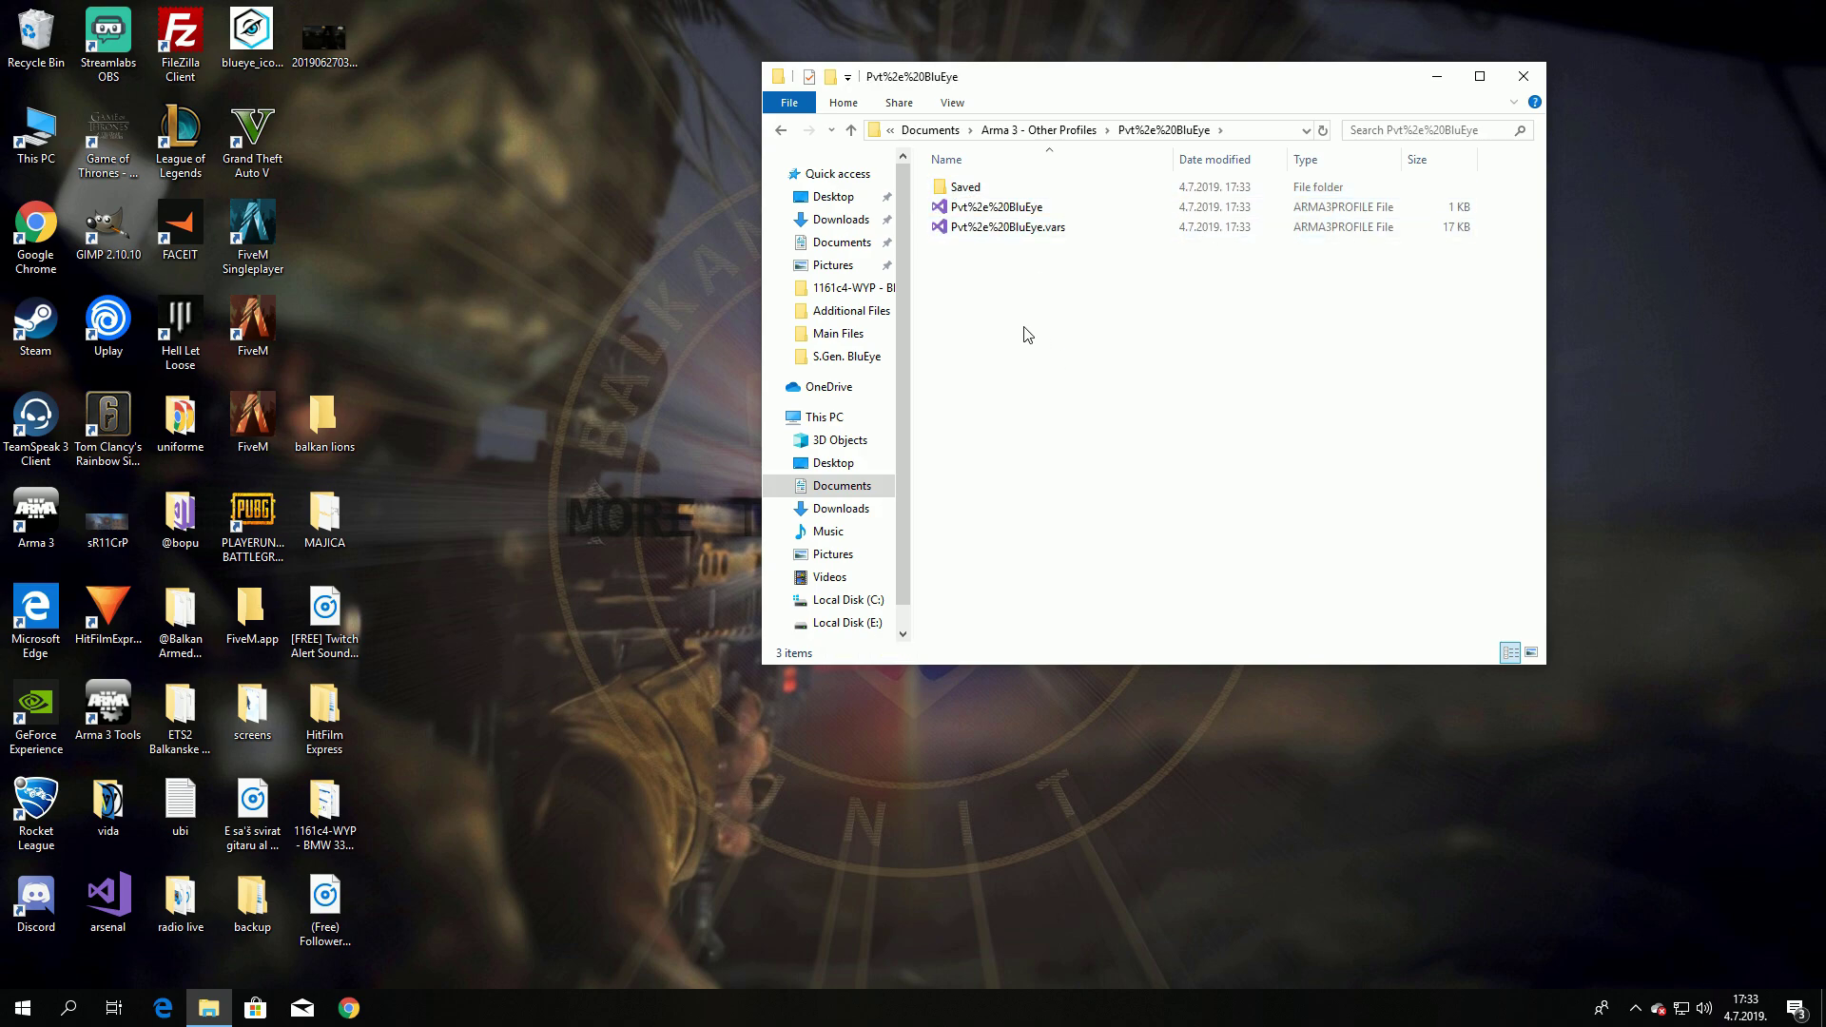
pyautogui.doubleClick(966, 187)
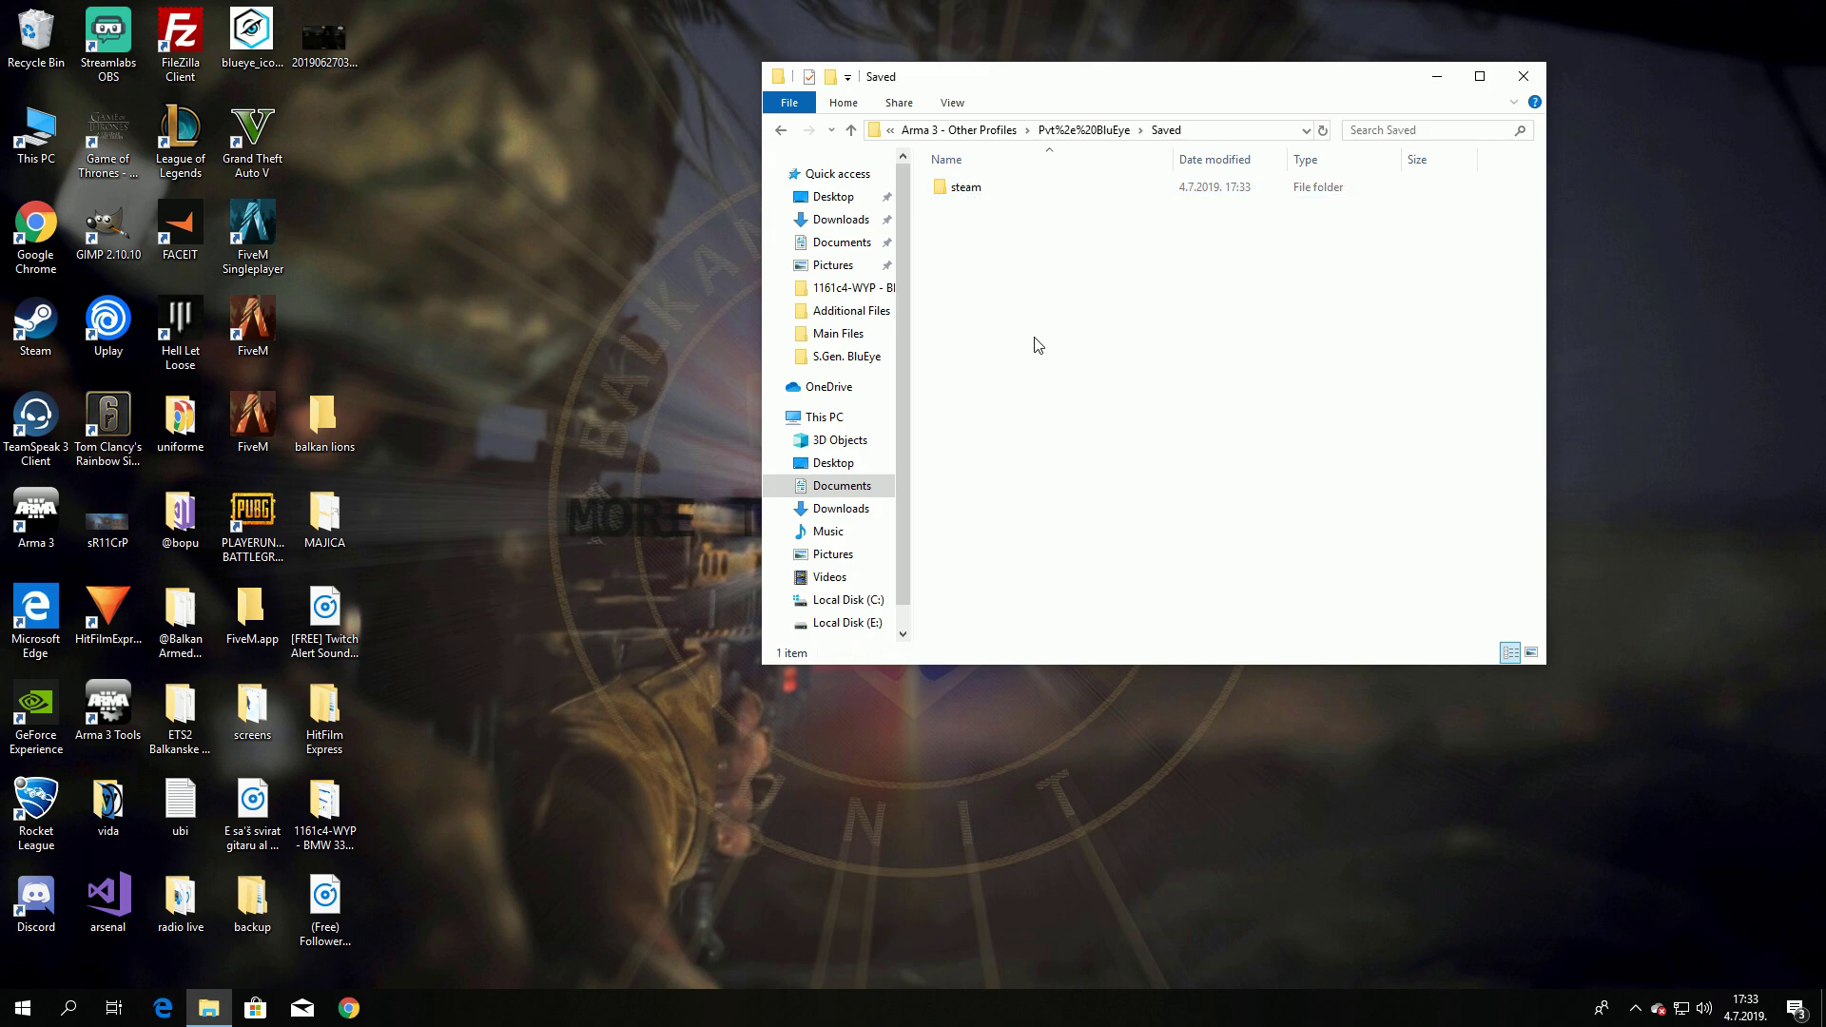
pyautogui.click(781, 133)
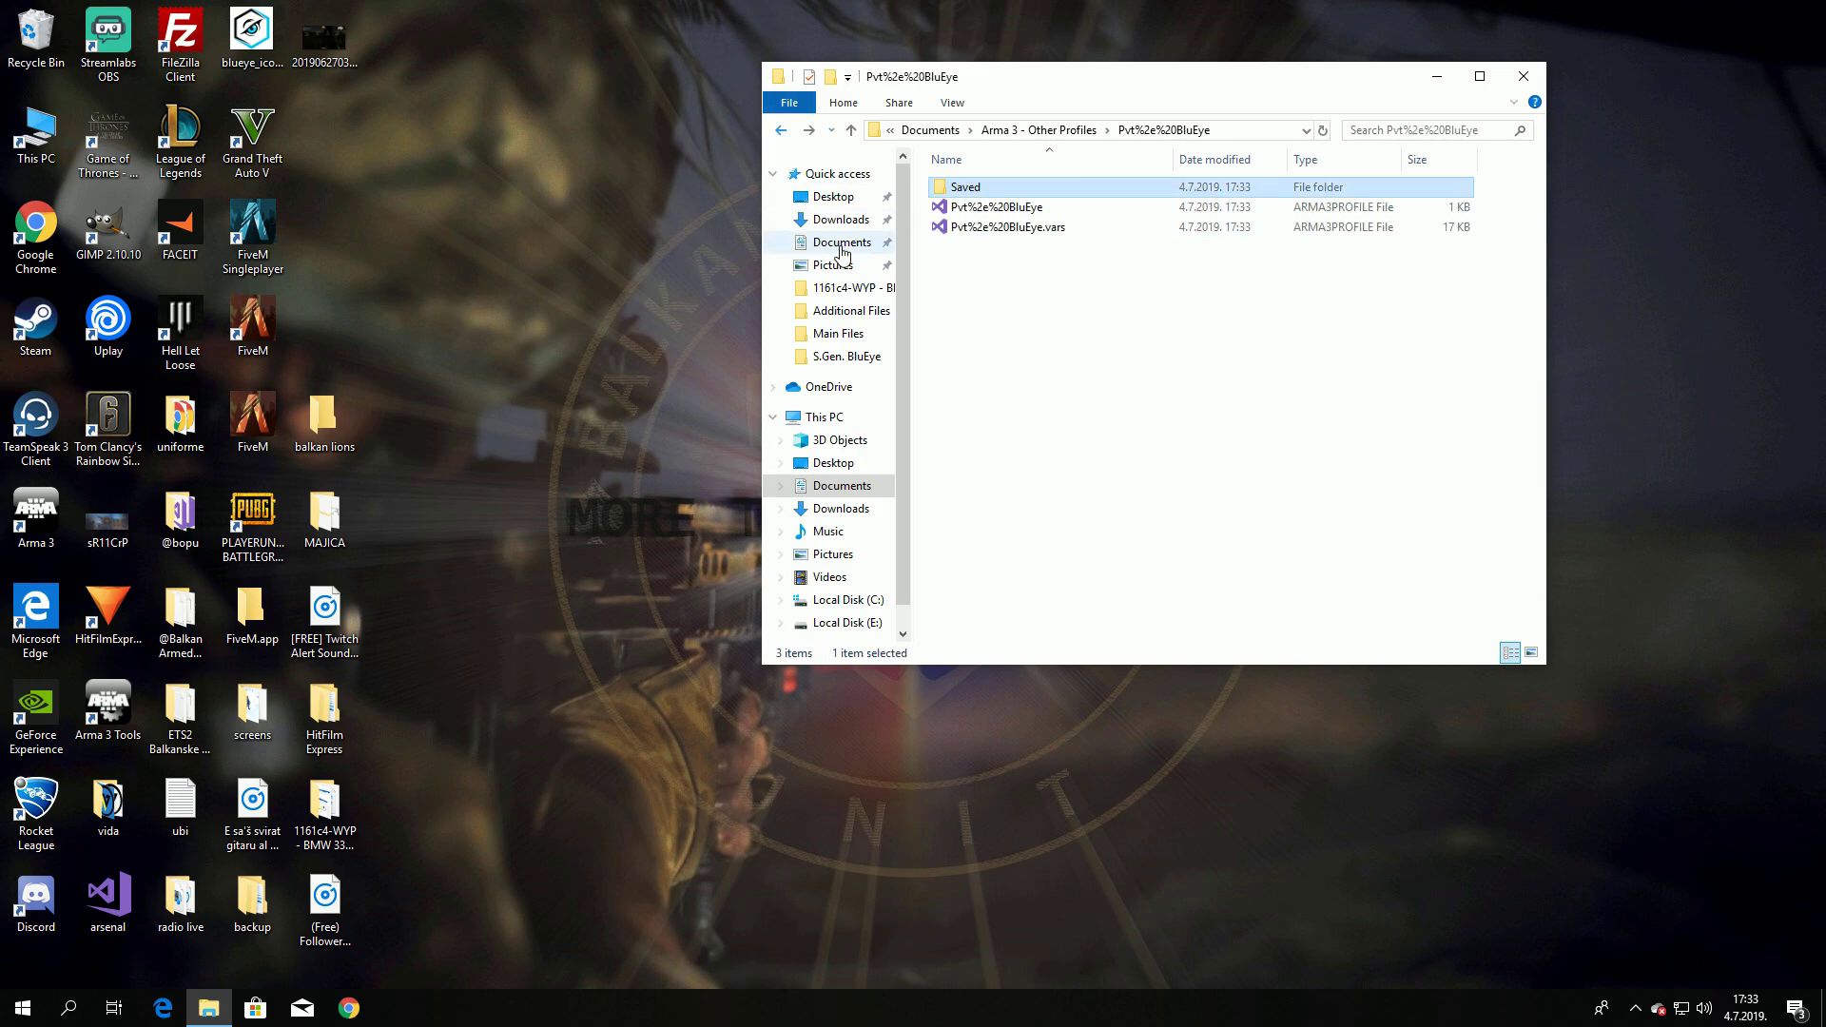
pyautogui.click(781, 130)
pyautogui.click(1098, 307)
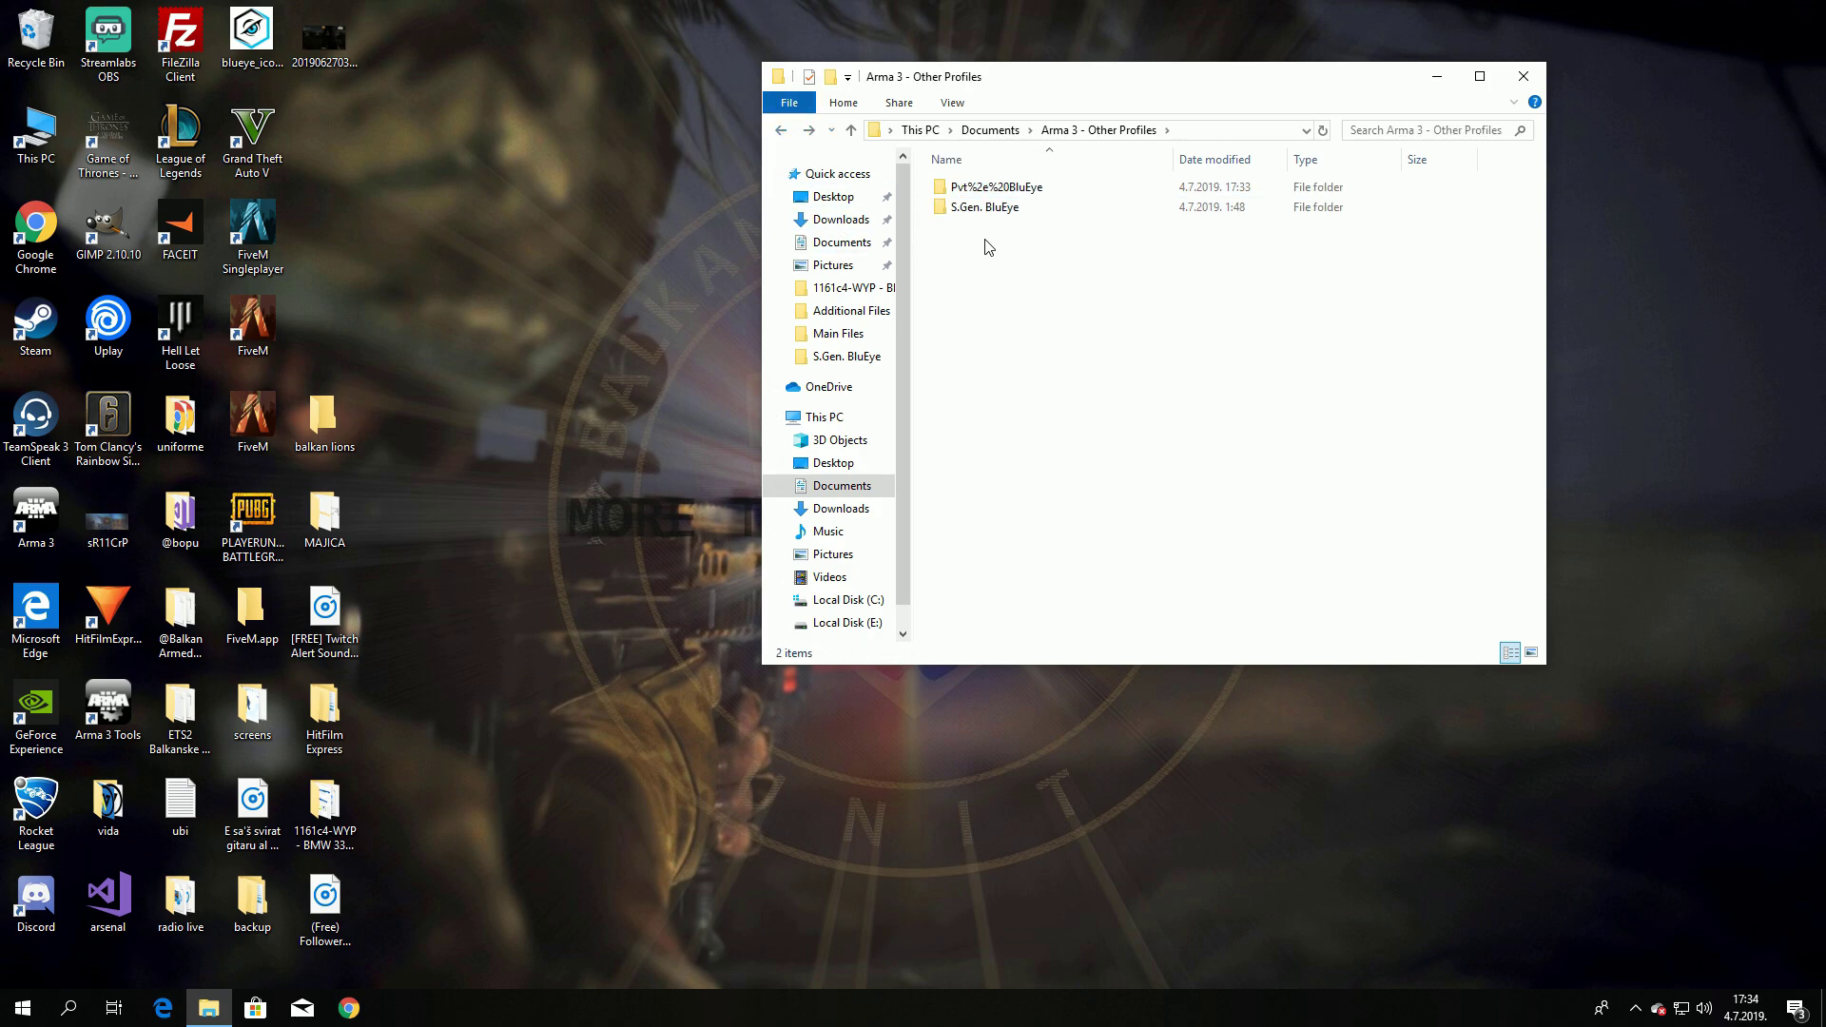
# Copy all files and folders from the Arma 3 folder in Documents.
pyautogui.click(781, 130)
pyautogui.doubleClick(970, 187)
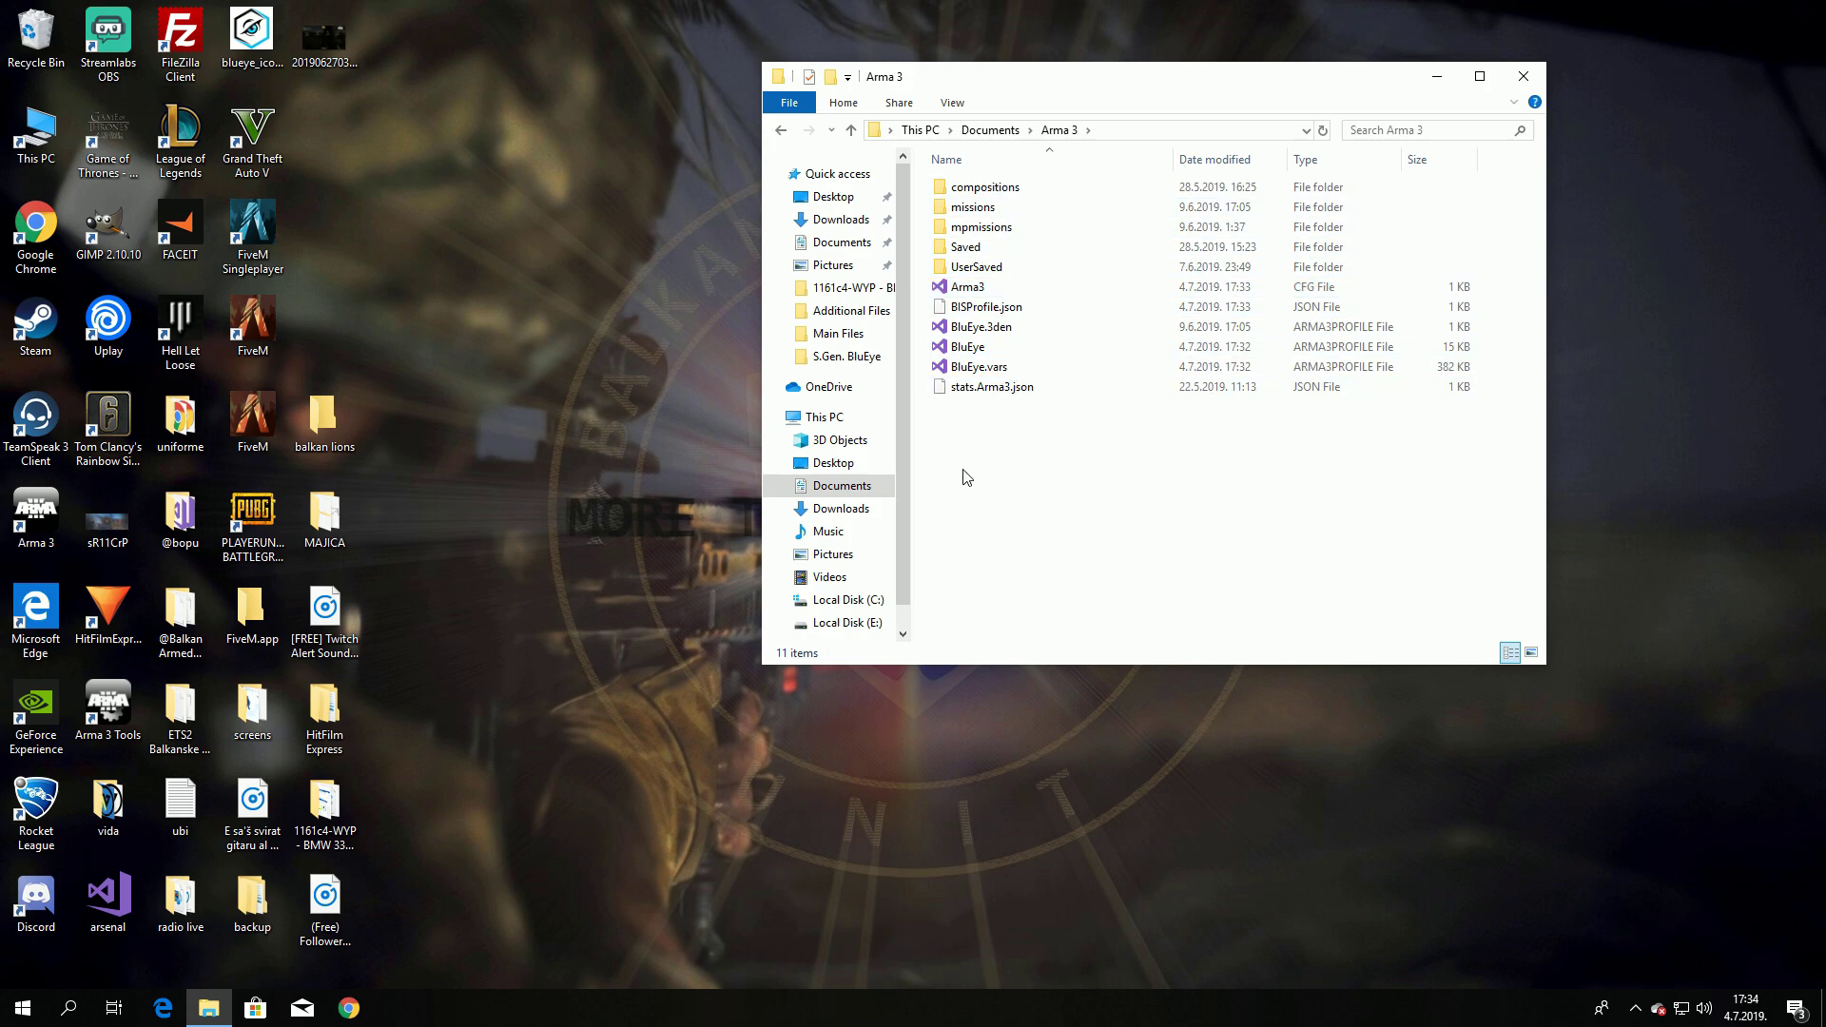
pyautogui.moveTo(946, 453); pyautogui.dragTo(1075, 183)
pyautogui.rightClick(1008, 187)
pyautogui.click(1055, 452)
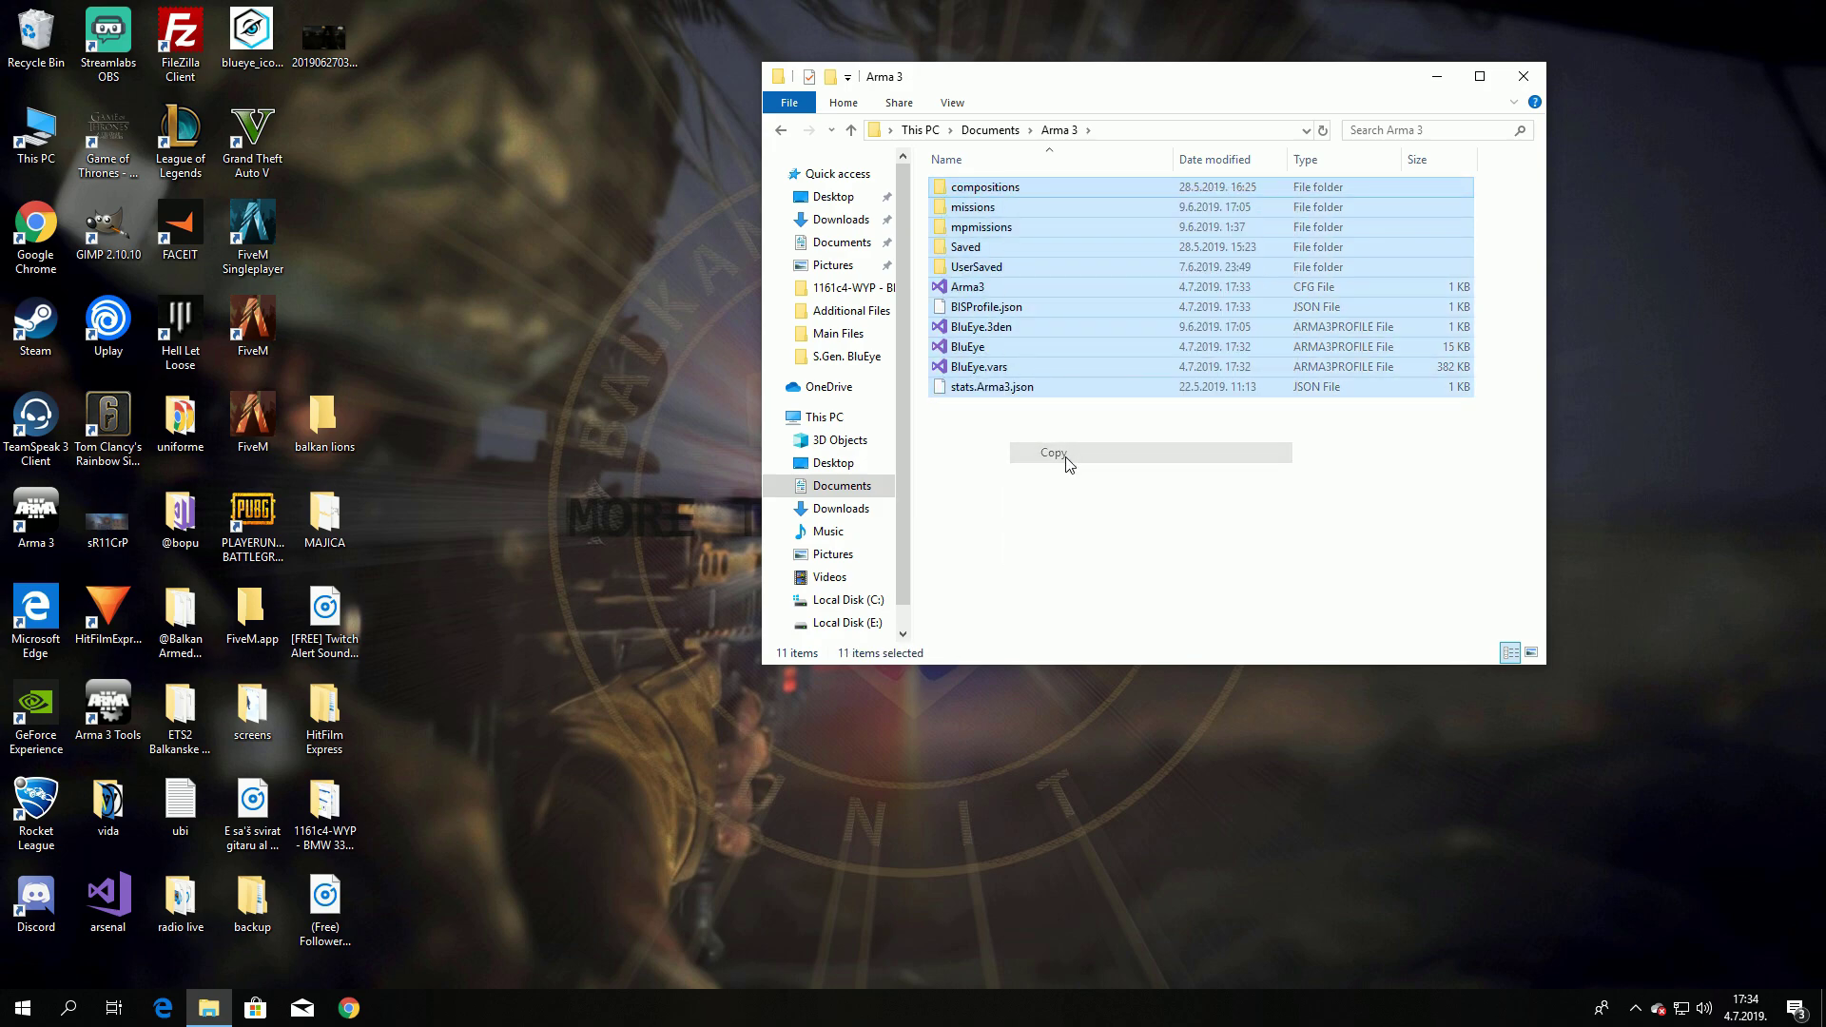
pyautogui.click(1067, 490)
# Paste the copied items into the Pvt%2e%20BluEye folder in Arma 3 - Other Profiles, replacing the conflicting file.
pyautogui.click(780, 138)
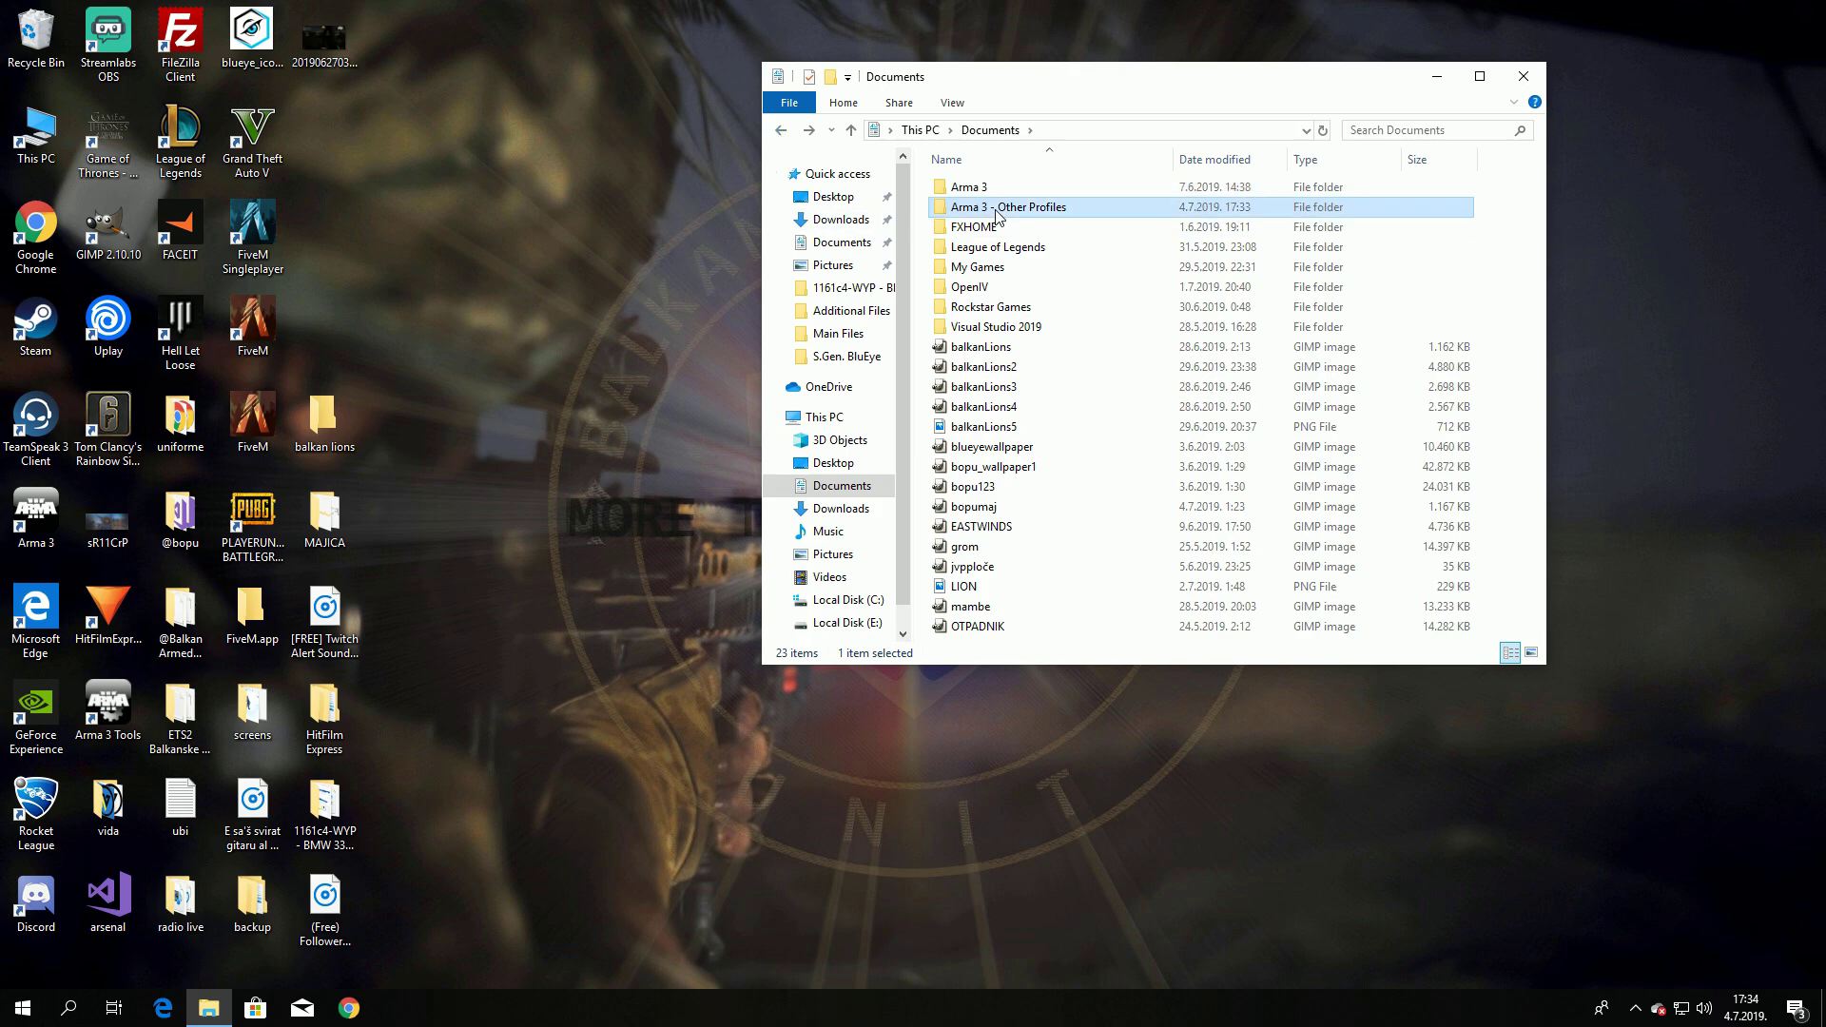
pyautogui.doubleClick(980, 207)
pyautogui.doubleClick(970, 188)
pyautogui.rightClick(1017, 340)
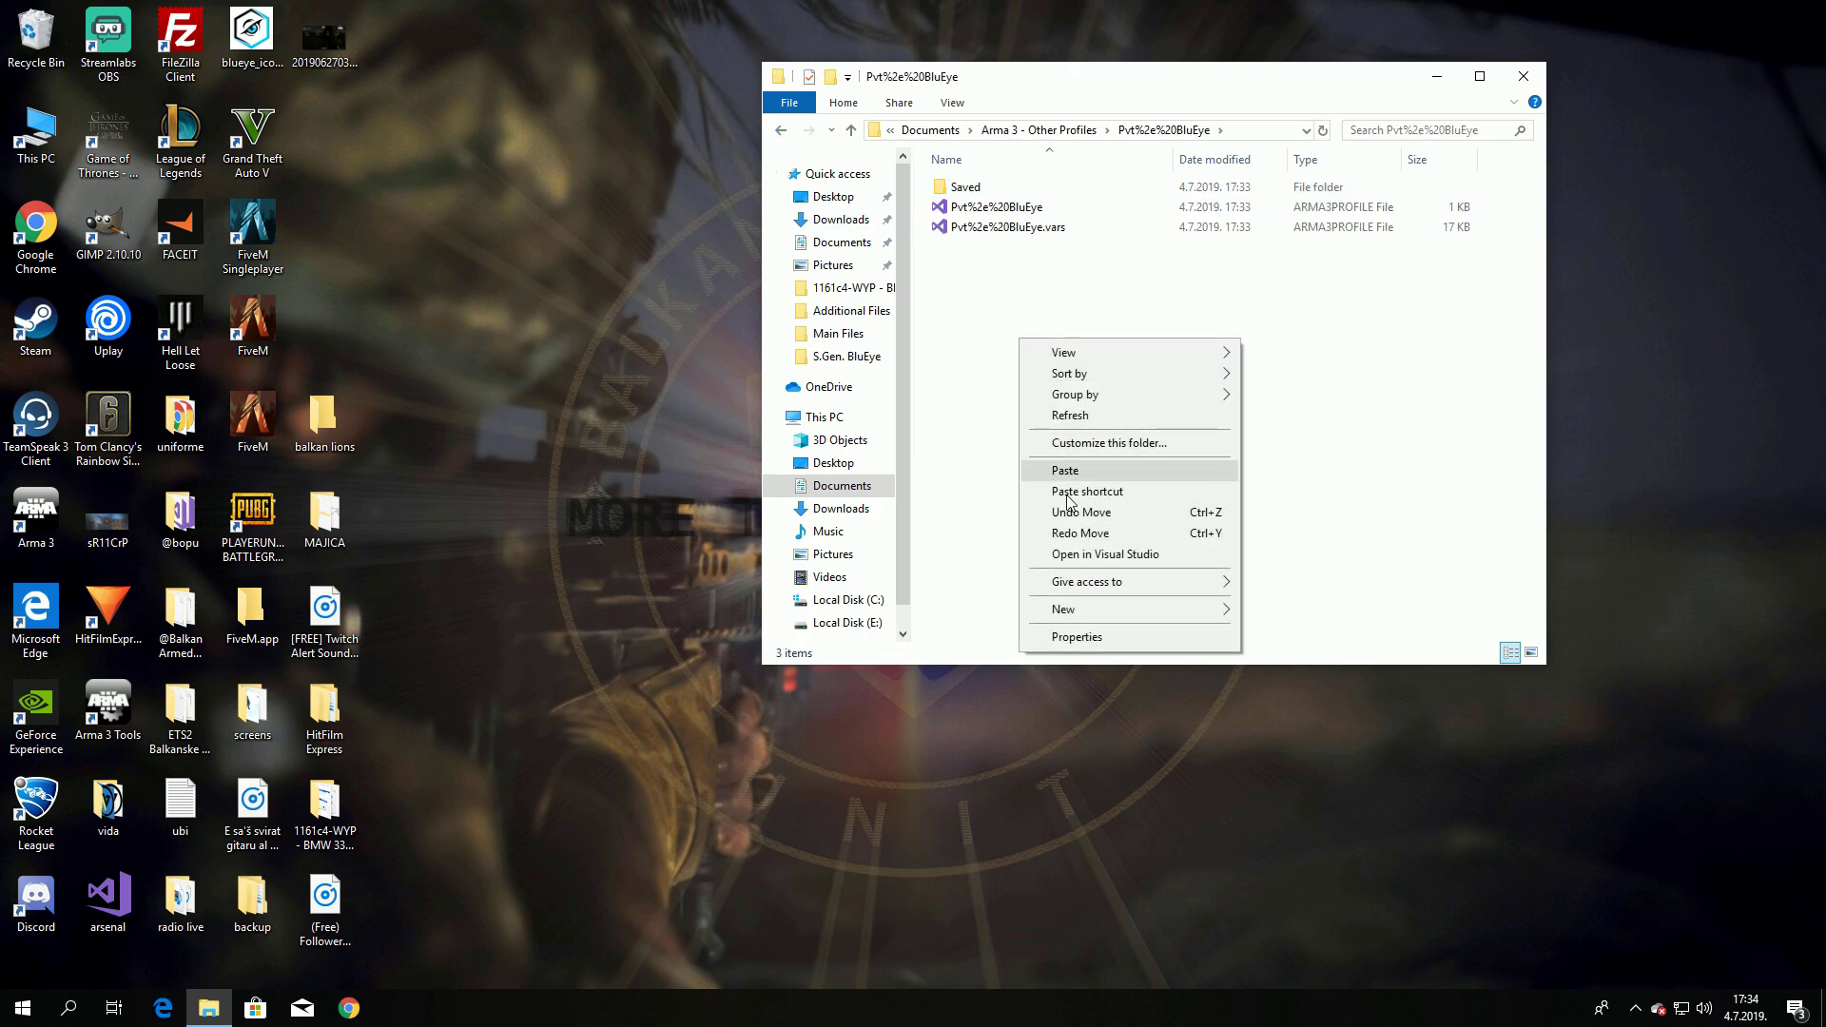
pyautogui.click(1094, 476)
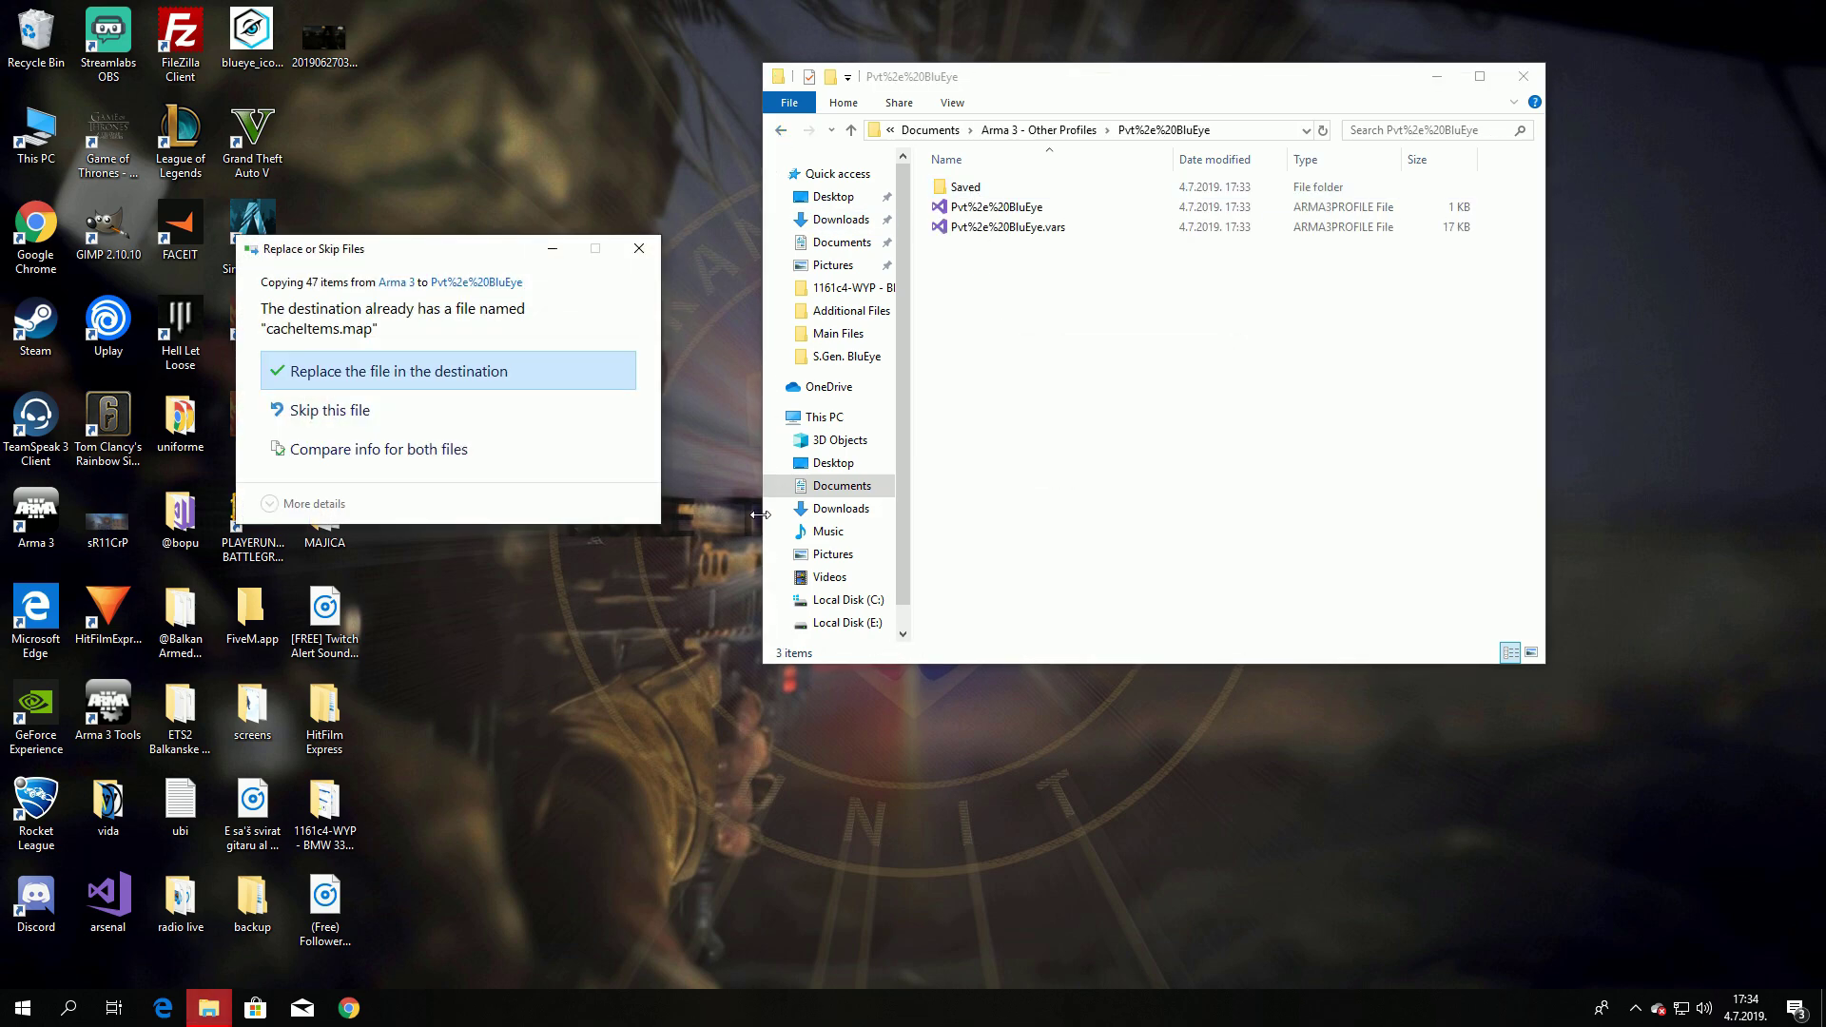
pyautogui.click(400, 373)
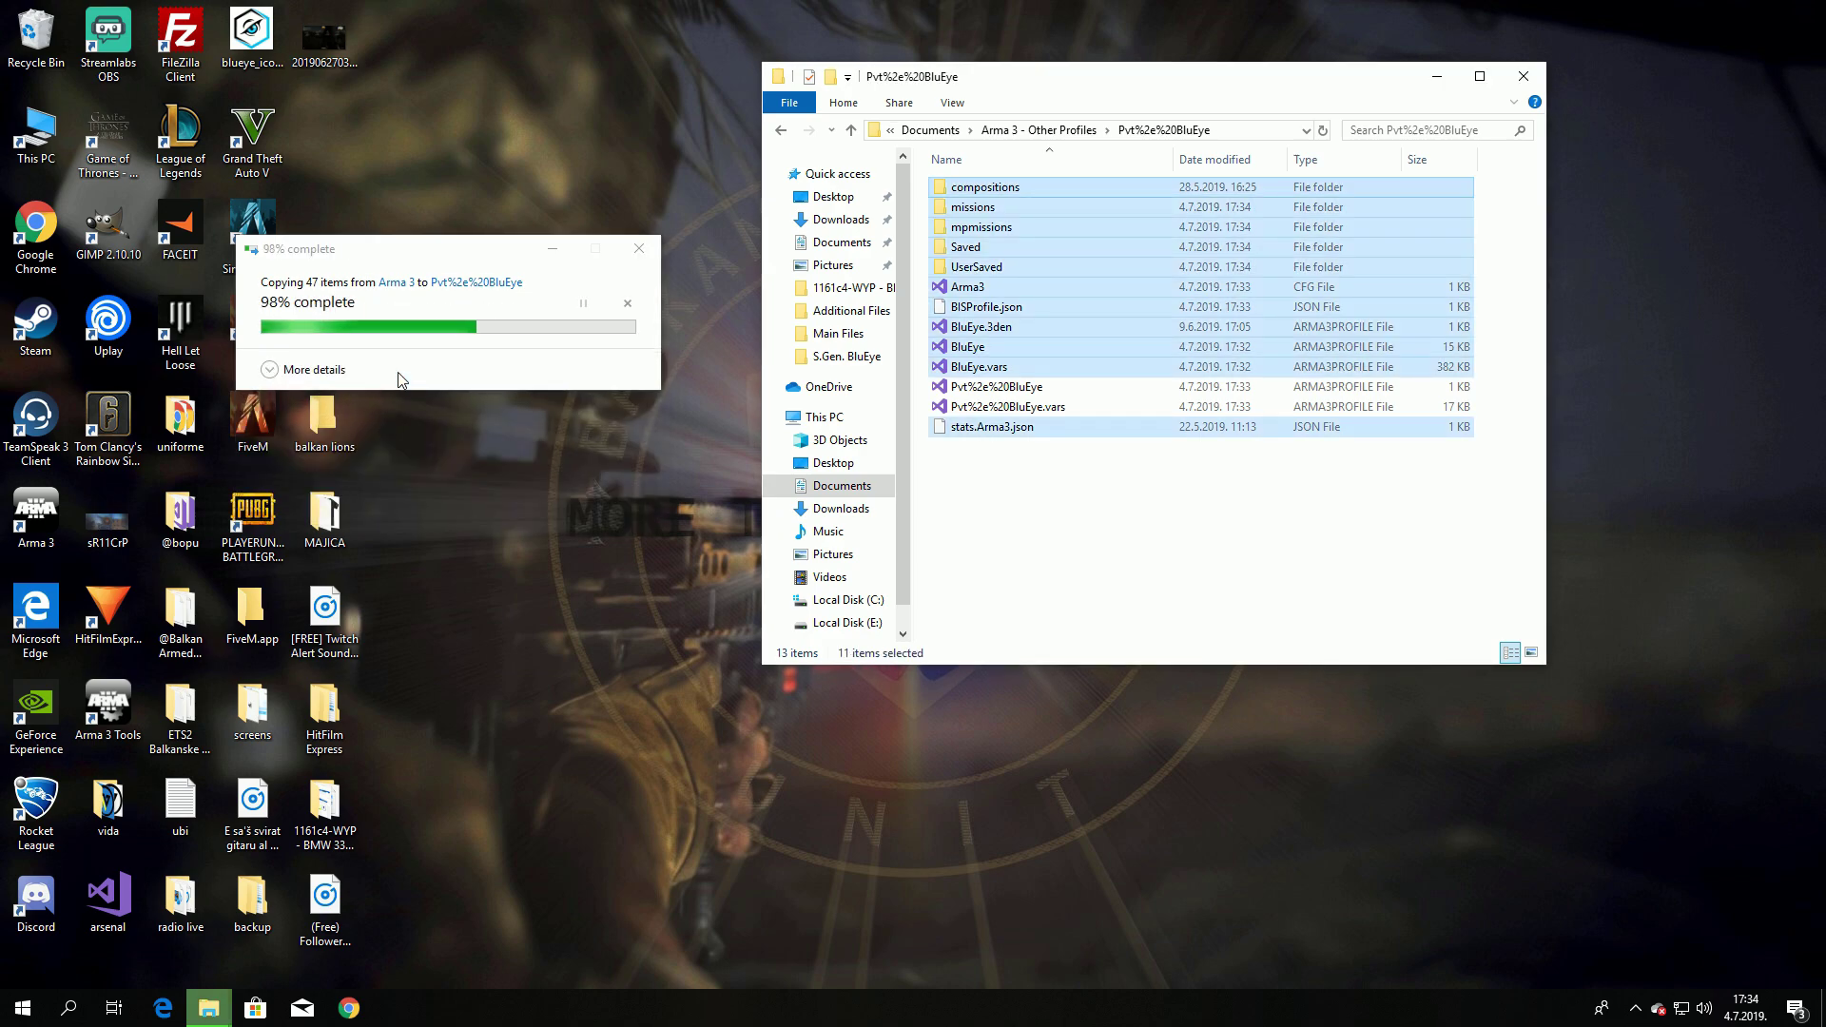
# Copy the name Pvt%2e%20BluEye from the new profile's main ARMA3PROFILE file.
pyautogui.click(1072, 530)
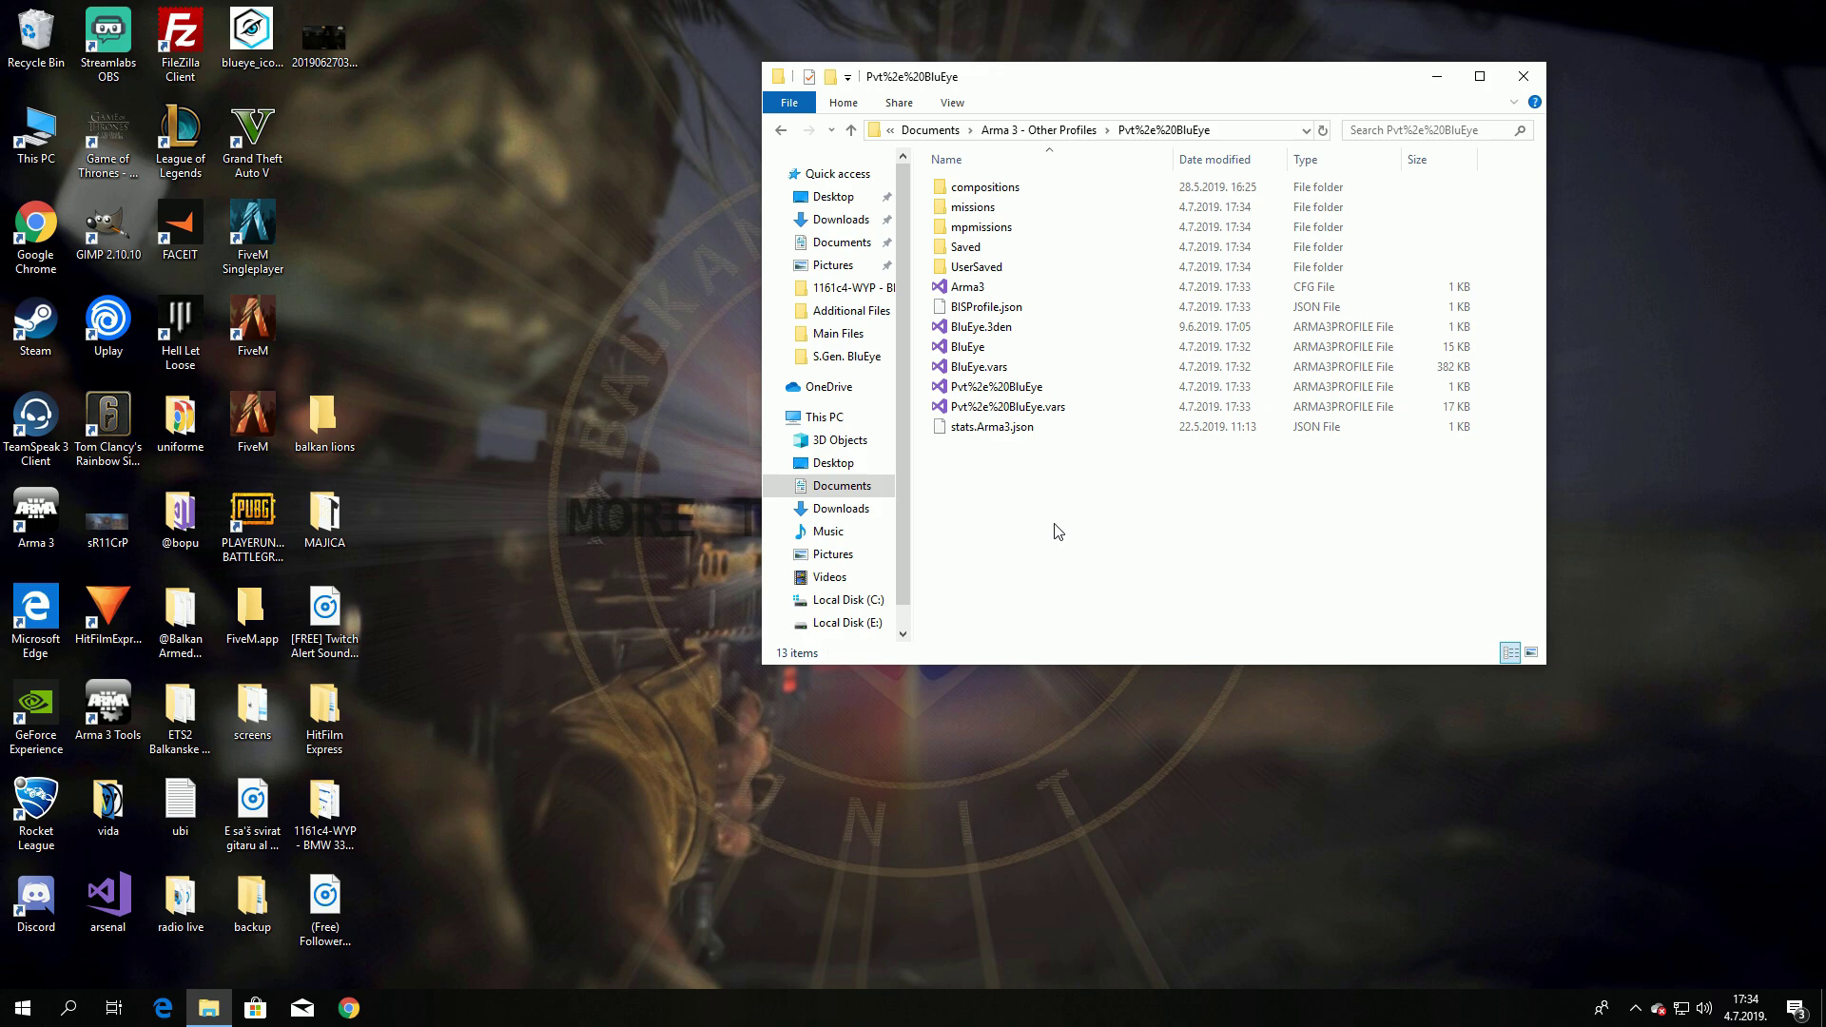
pyautogui.click(1000, 407)
pyautogui.click(996, 390)
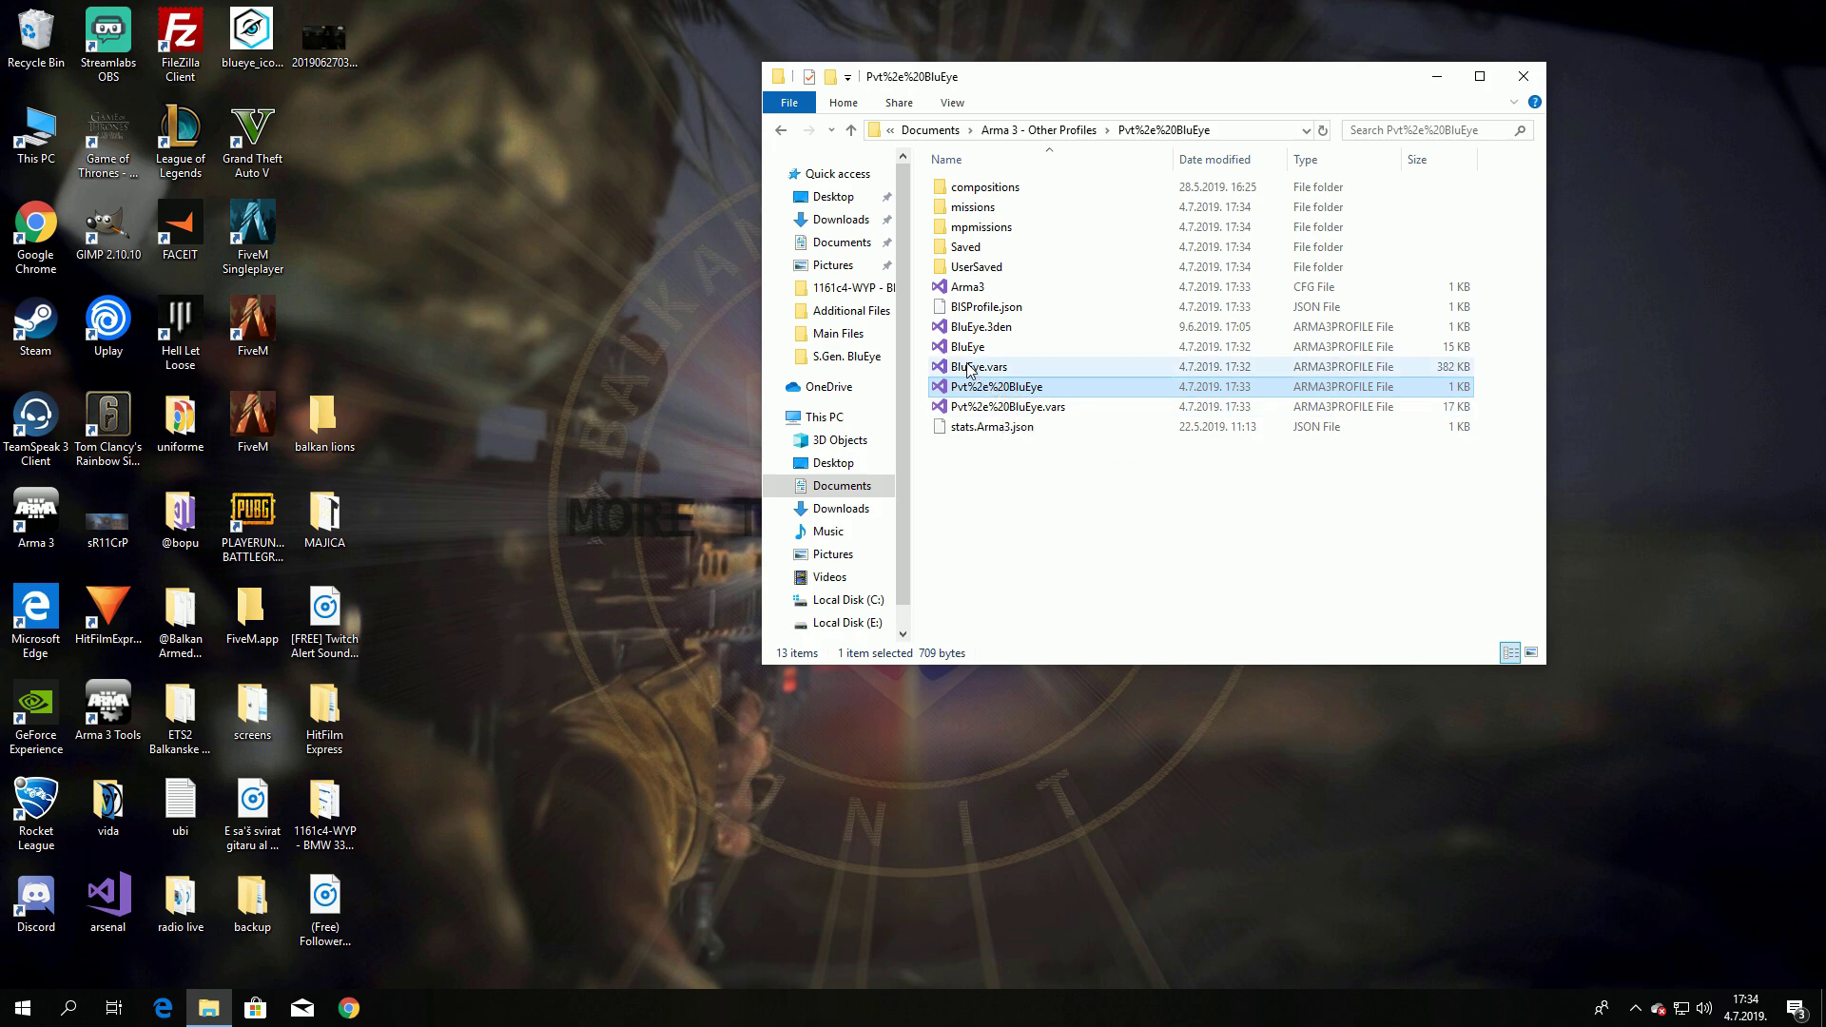
pyautogui.click(970, 348)
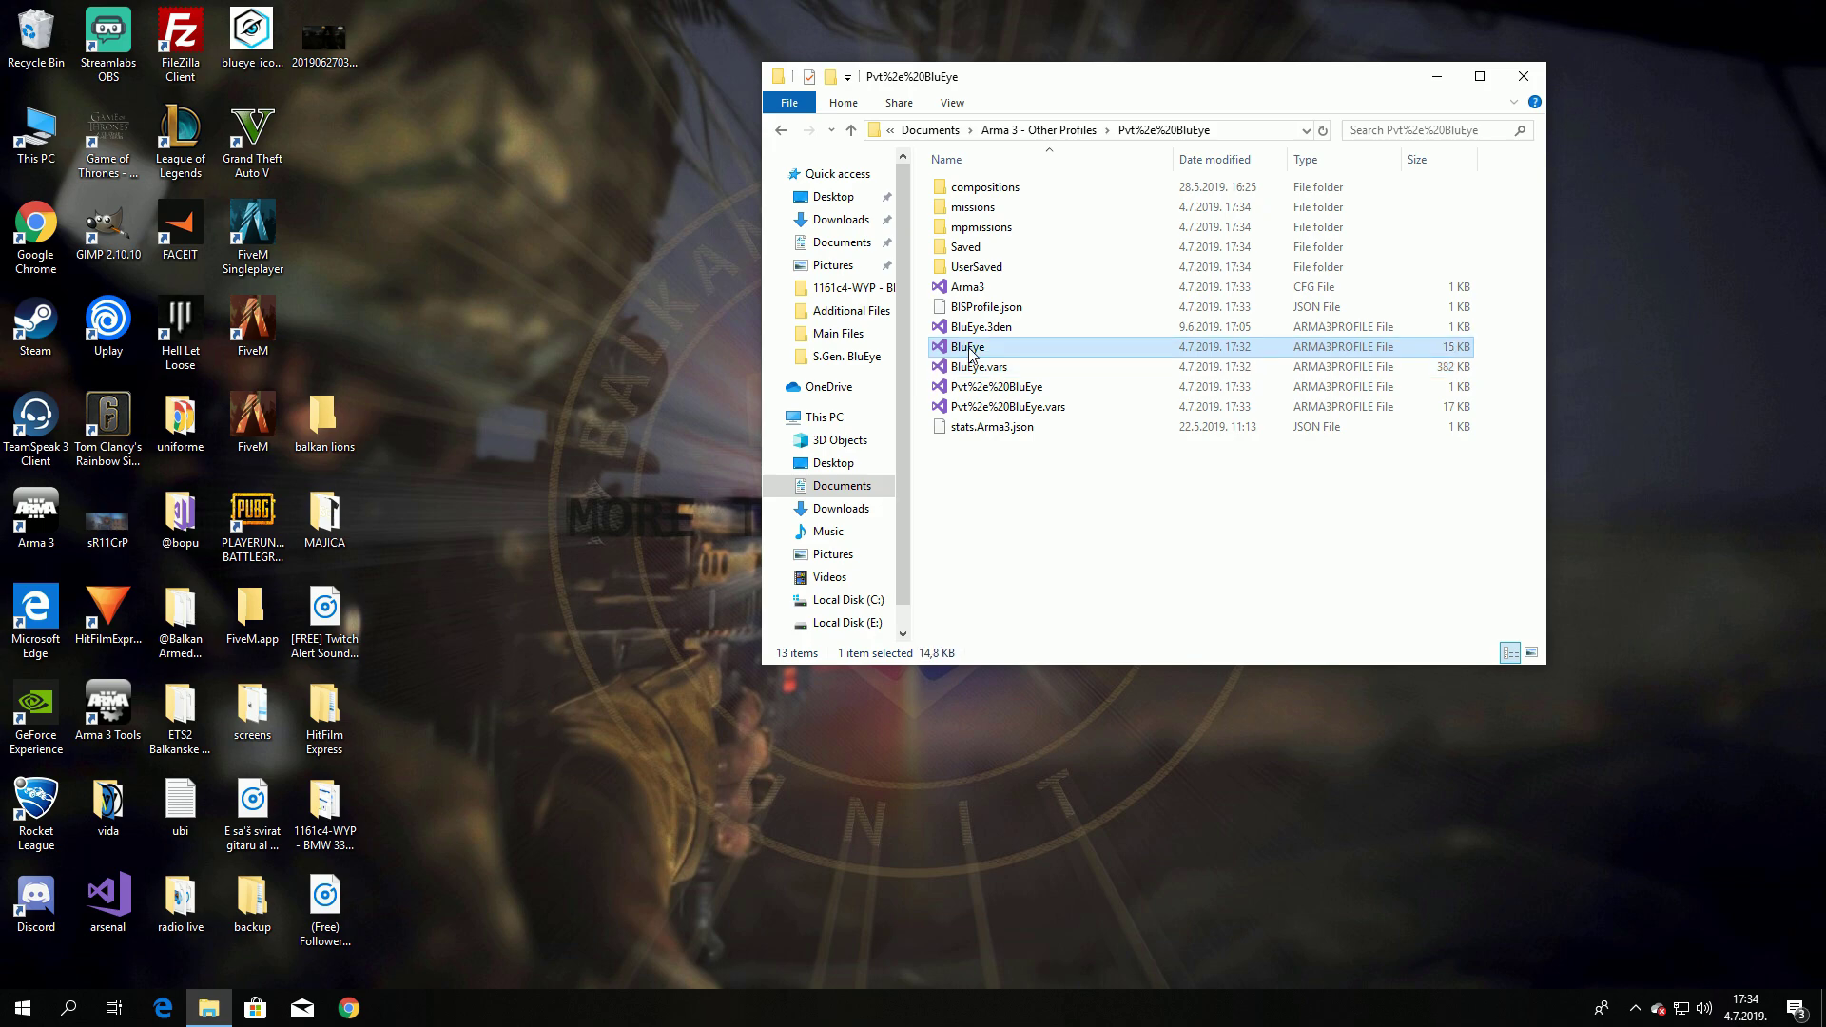
pyautogui.click(977, 366)
pyautogui.click(970, 349)
pyautogui.click(976, 389)
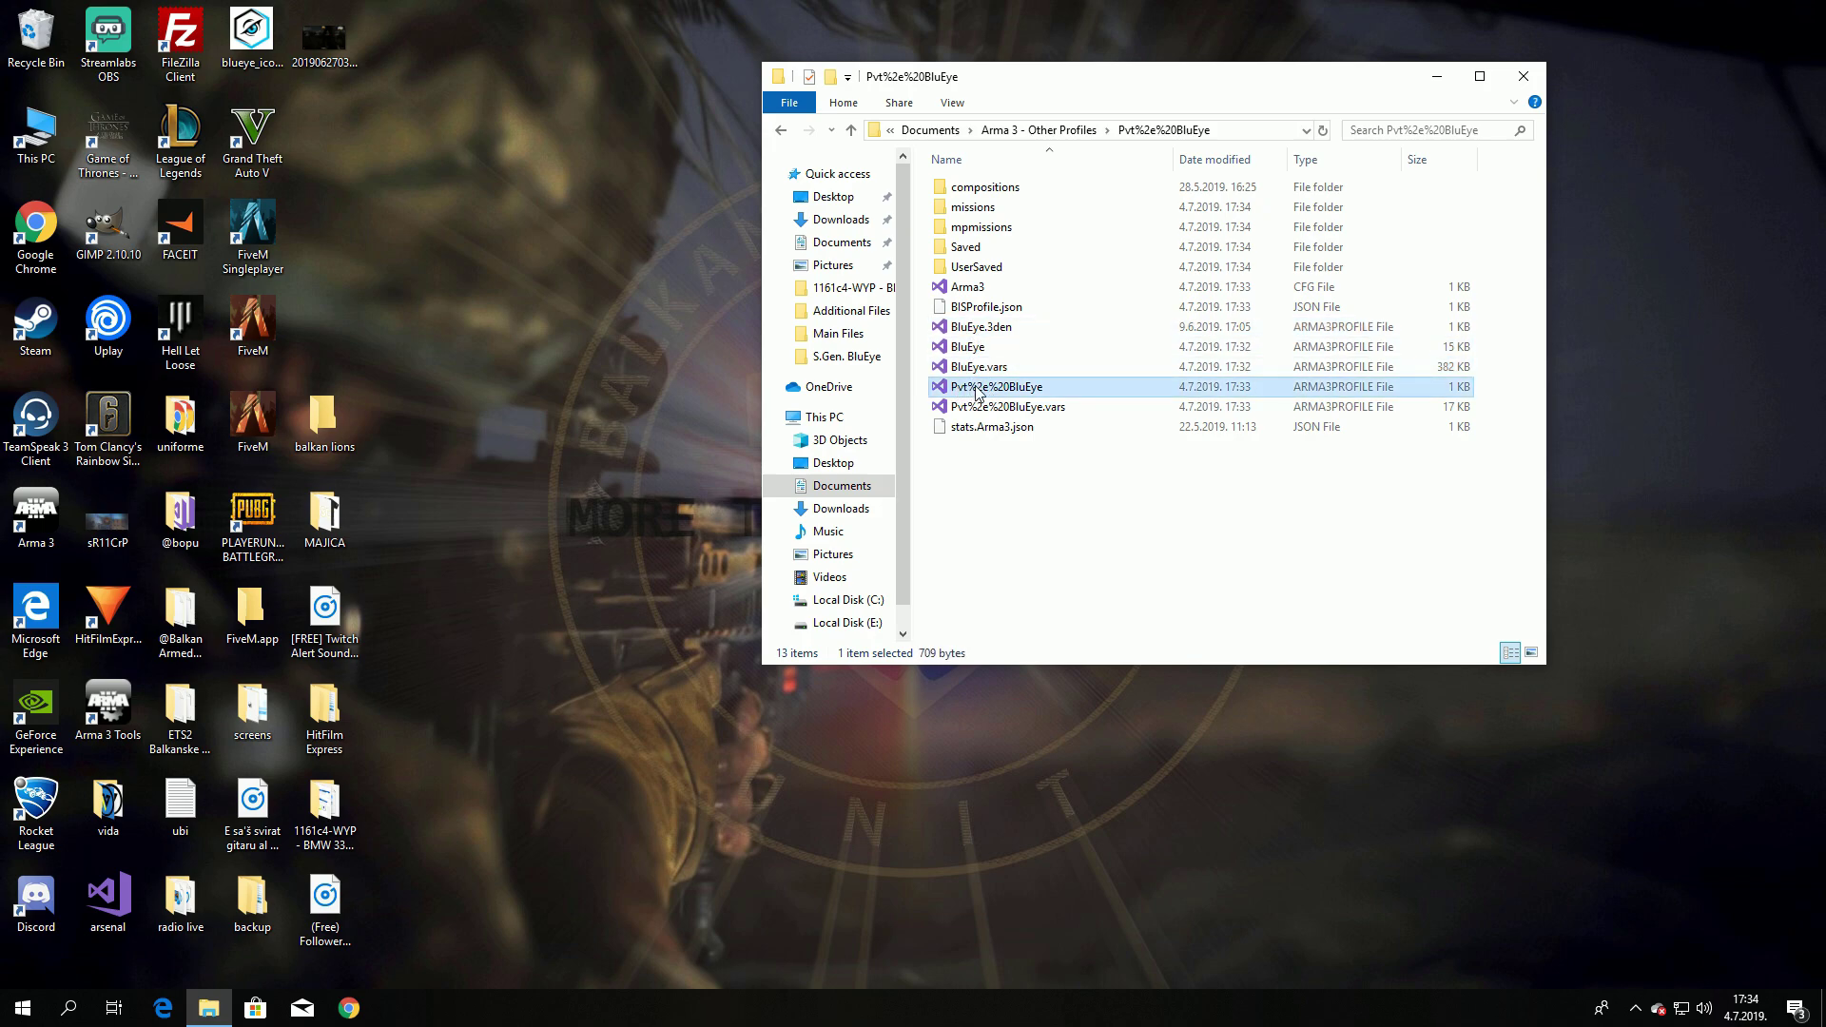
pyautogui.click(1015, 390)
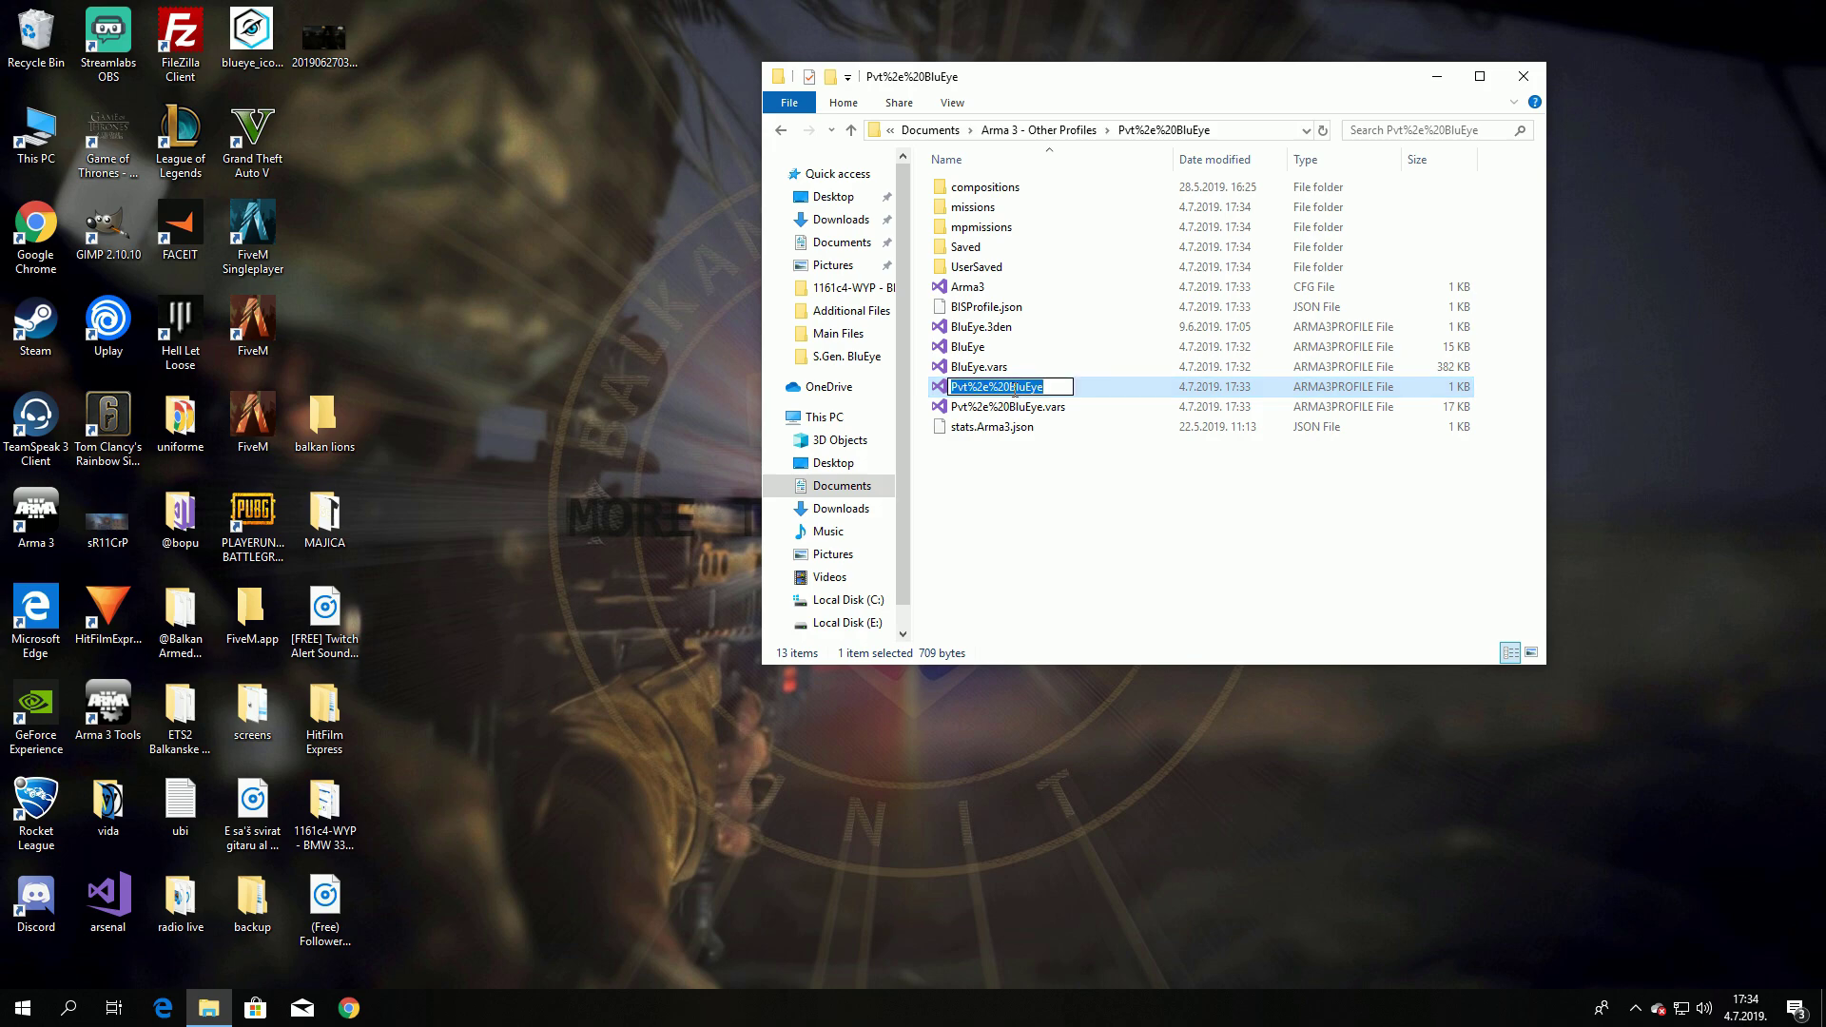
pyautogui.rightClick(1015, 390)
pyautogui.click(1046, 452)
pyautogui.click(1046, 533)
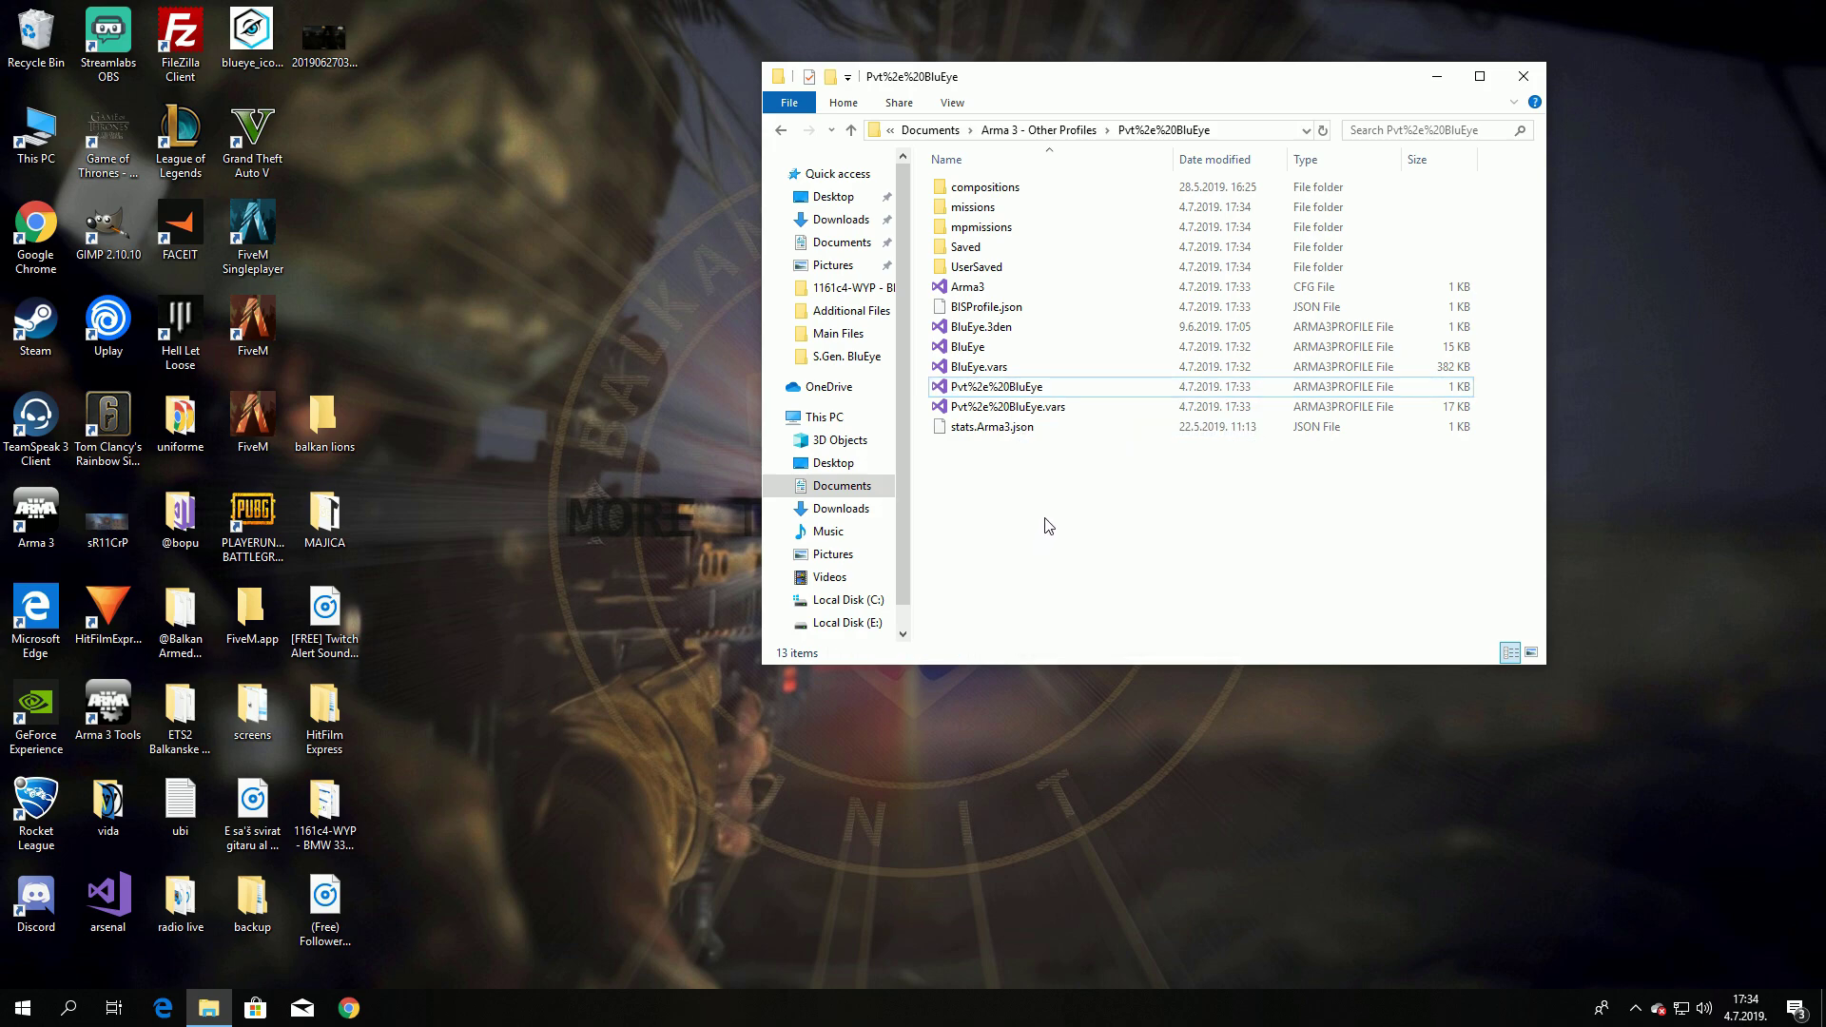
# Try to rename the BluEye.vars file as Pvt%2e%20BluEye.vars using the copied name.
pyautogui.click(970, 372)
pyautogui.click(970, 372)
pyautogui.moveTo(949, 369); pyautogui.dragTo(981, 369)
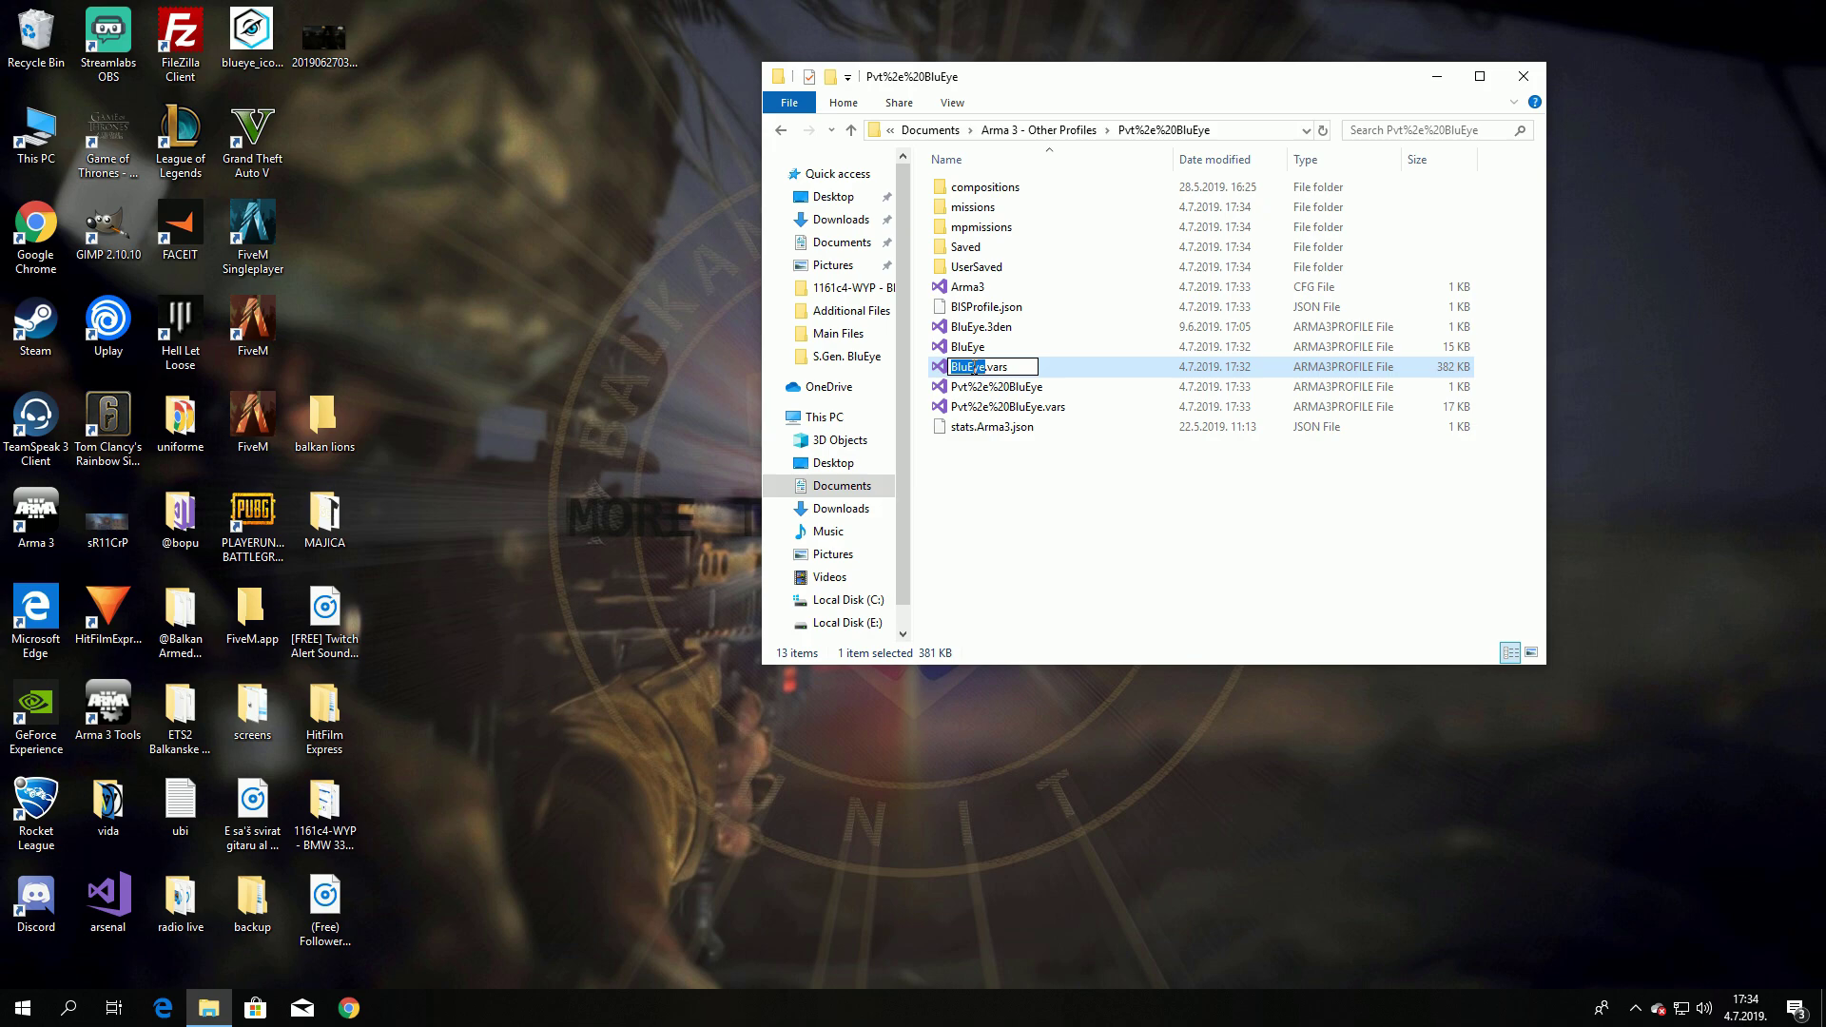
pyautogui.hotkey('ctrl', 'v')
pyautogui.click(1023, 531)
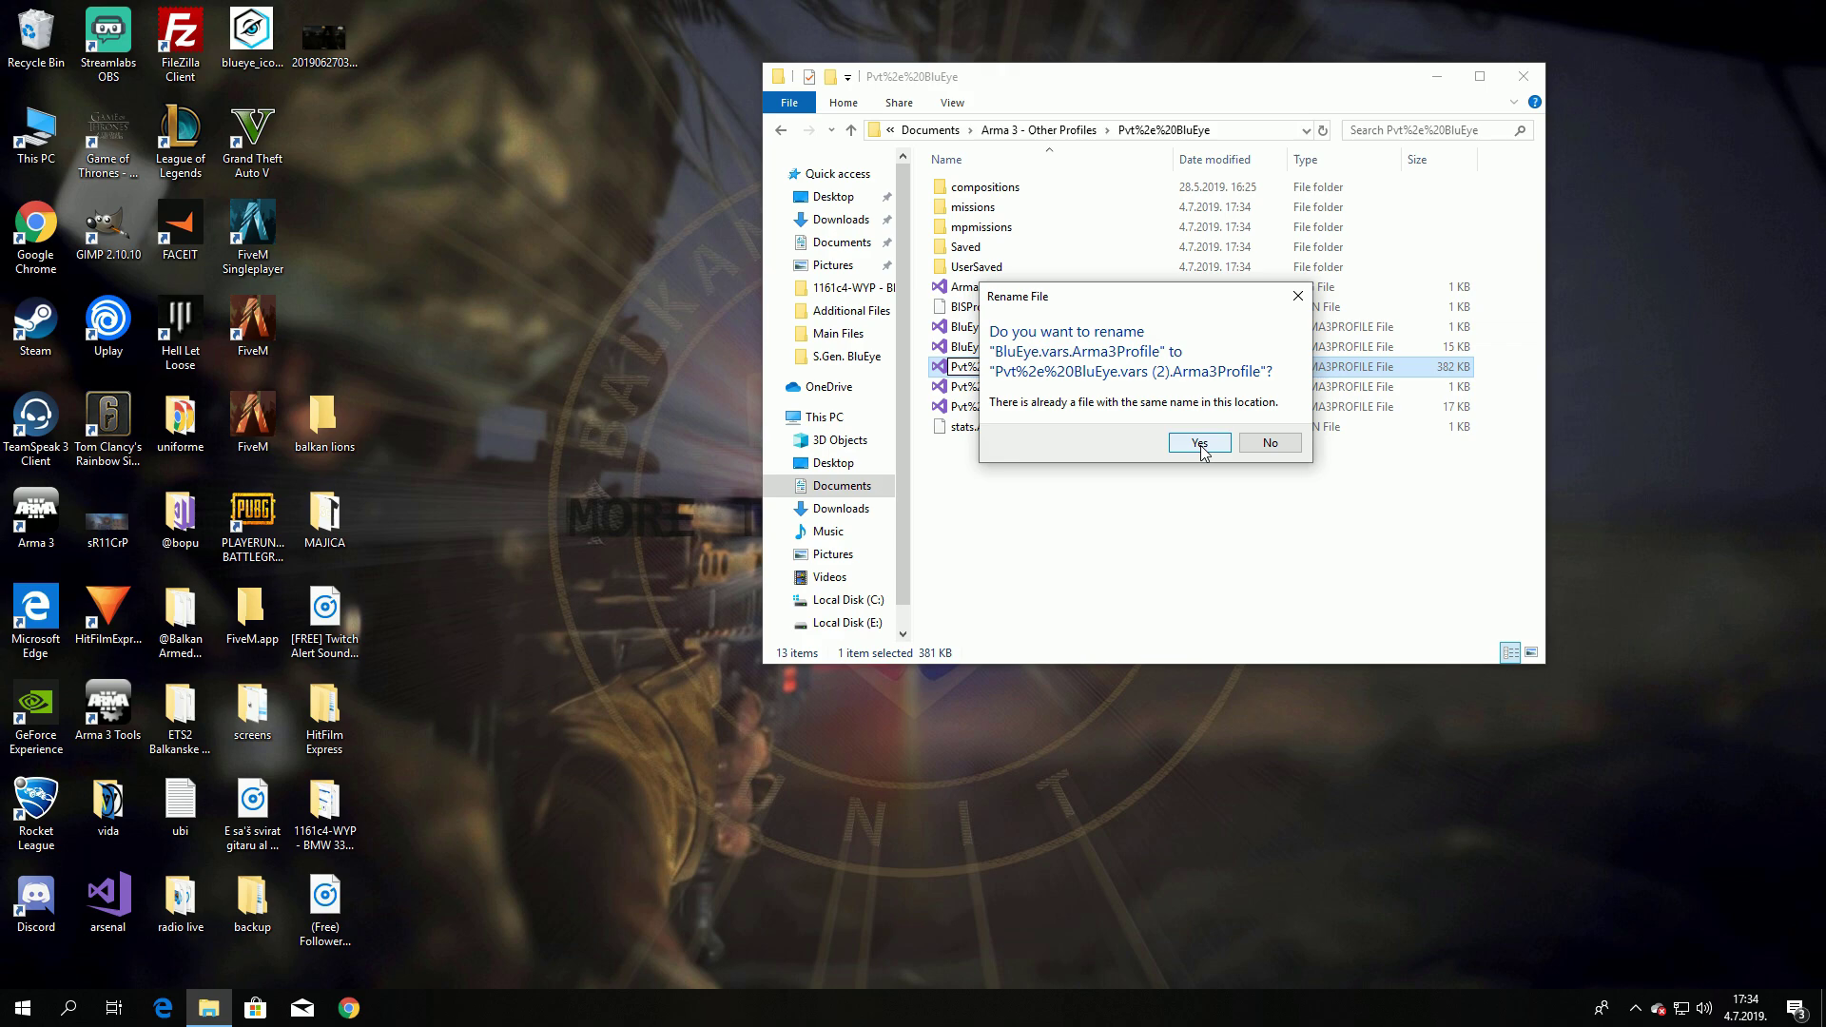
pyautogui.click(1286, 446)
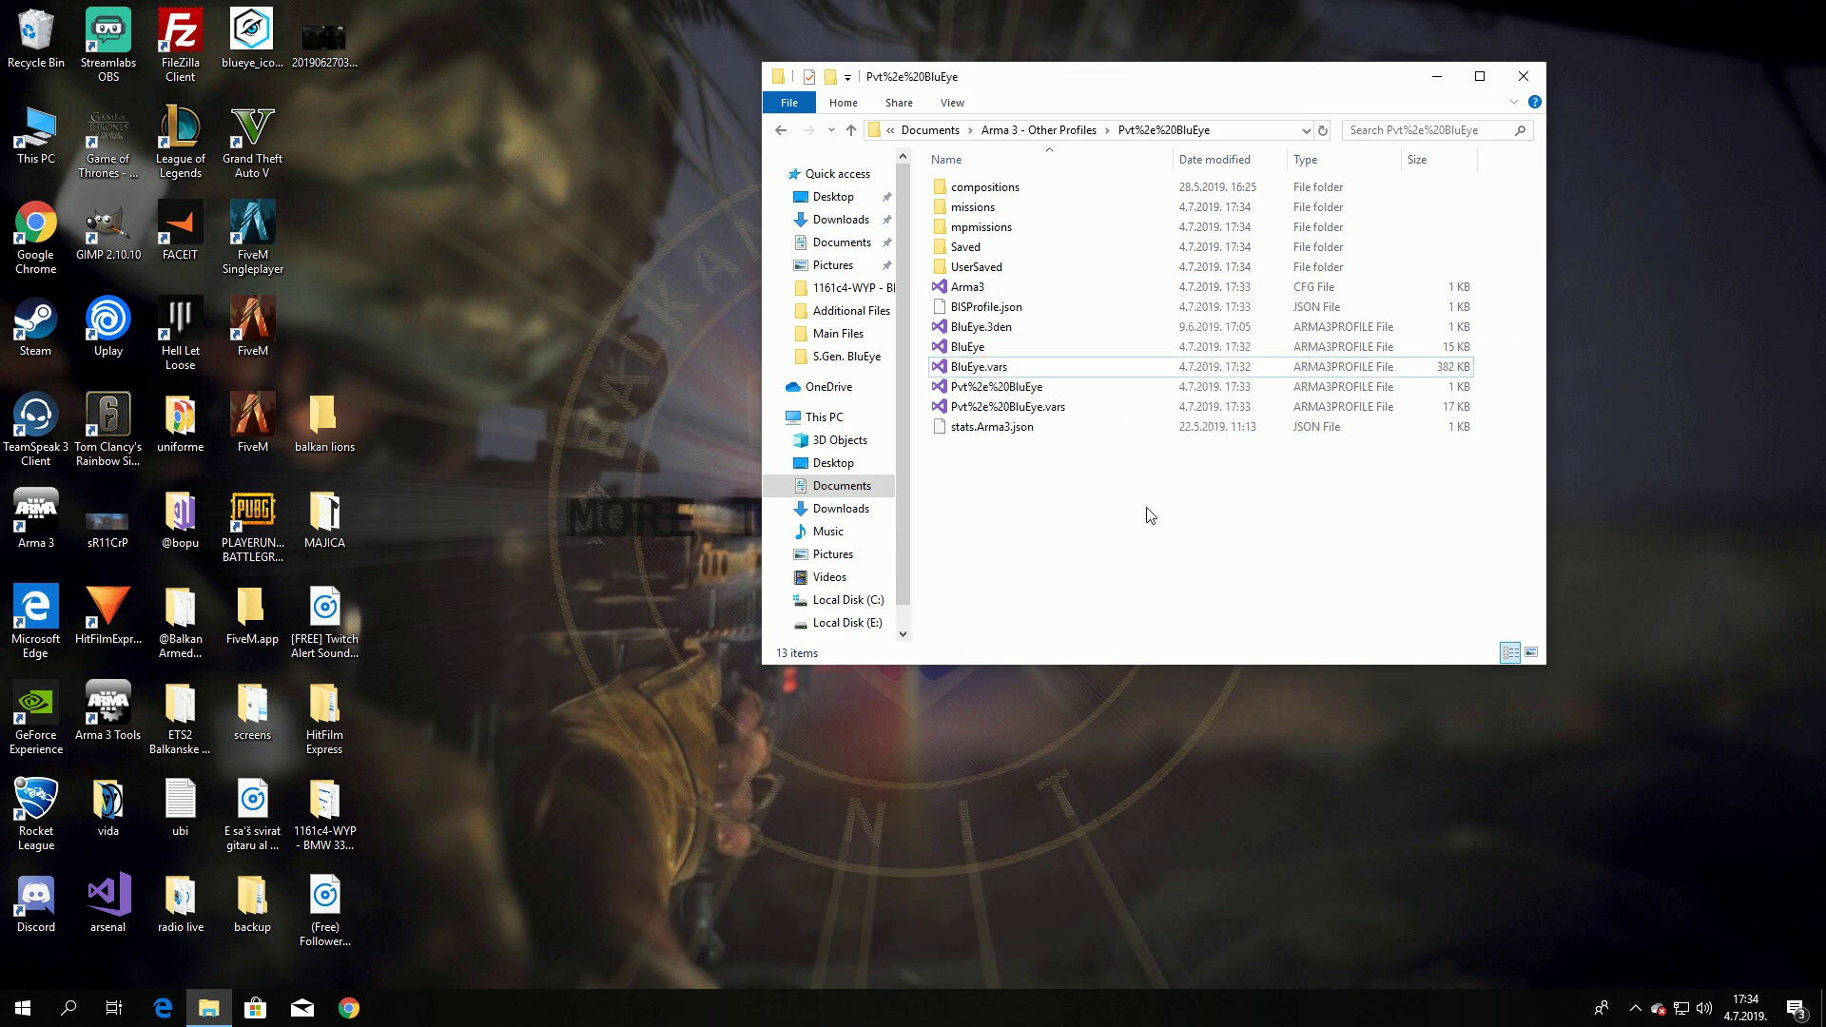
# Delete the original Pvt%2e%20BluEye.vars file and rename BluEye.vars as Pvt%2e%20BluEye.vars.
pyautogui.click(1013, 411)
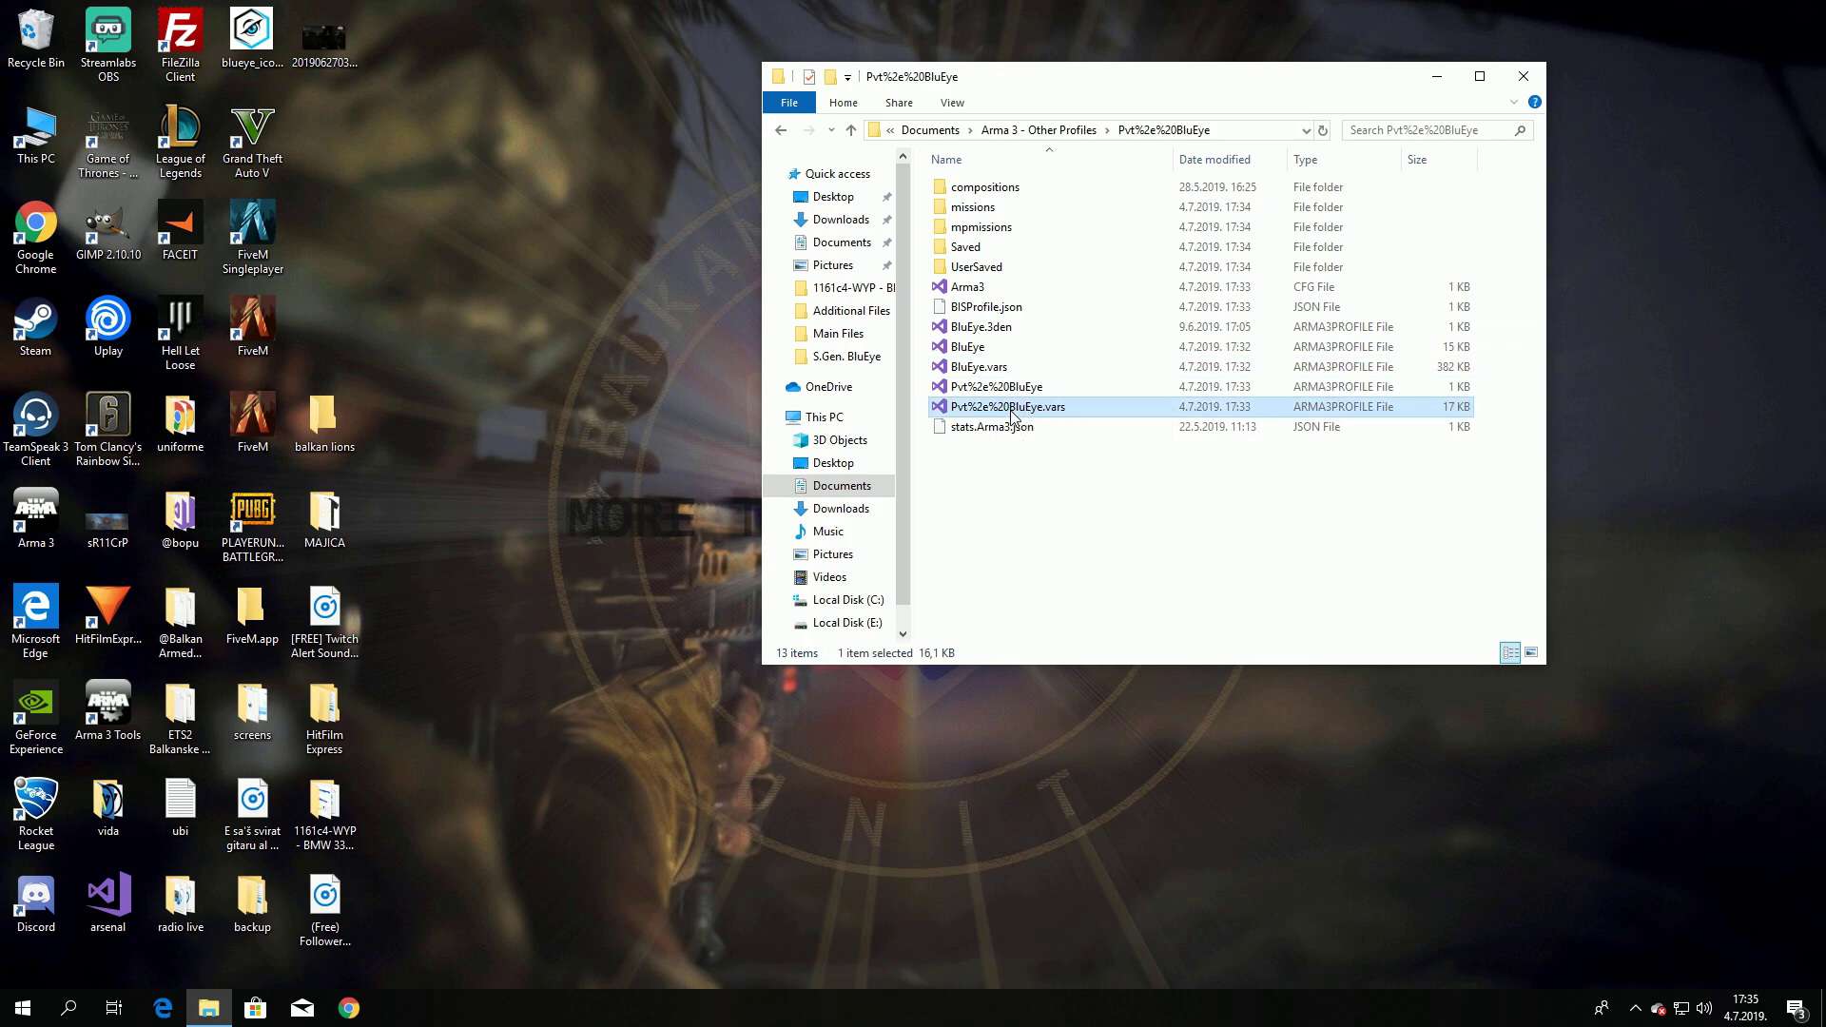
pyautogui.press('Delete')
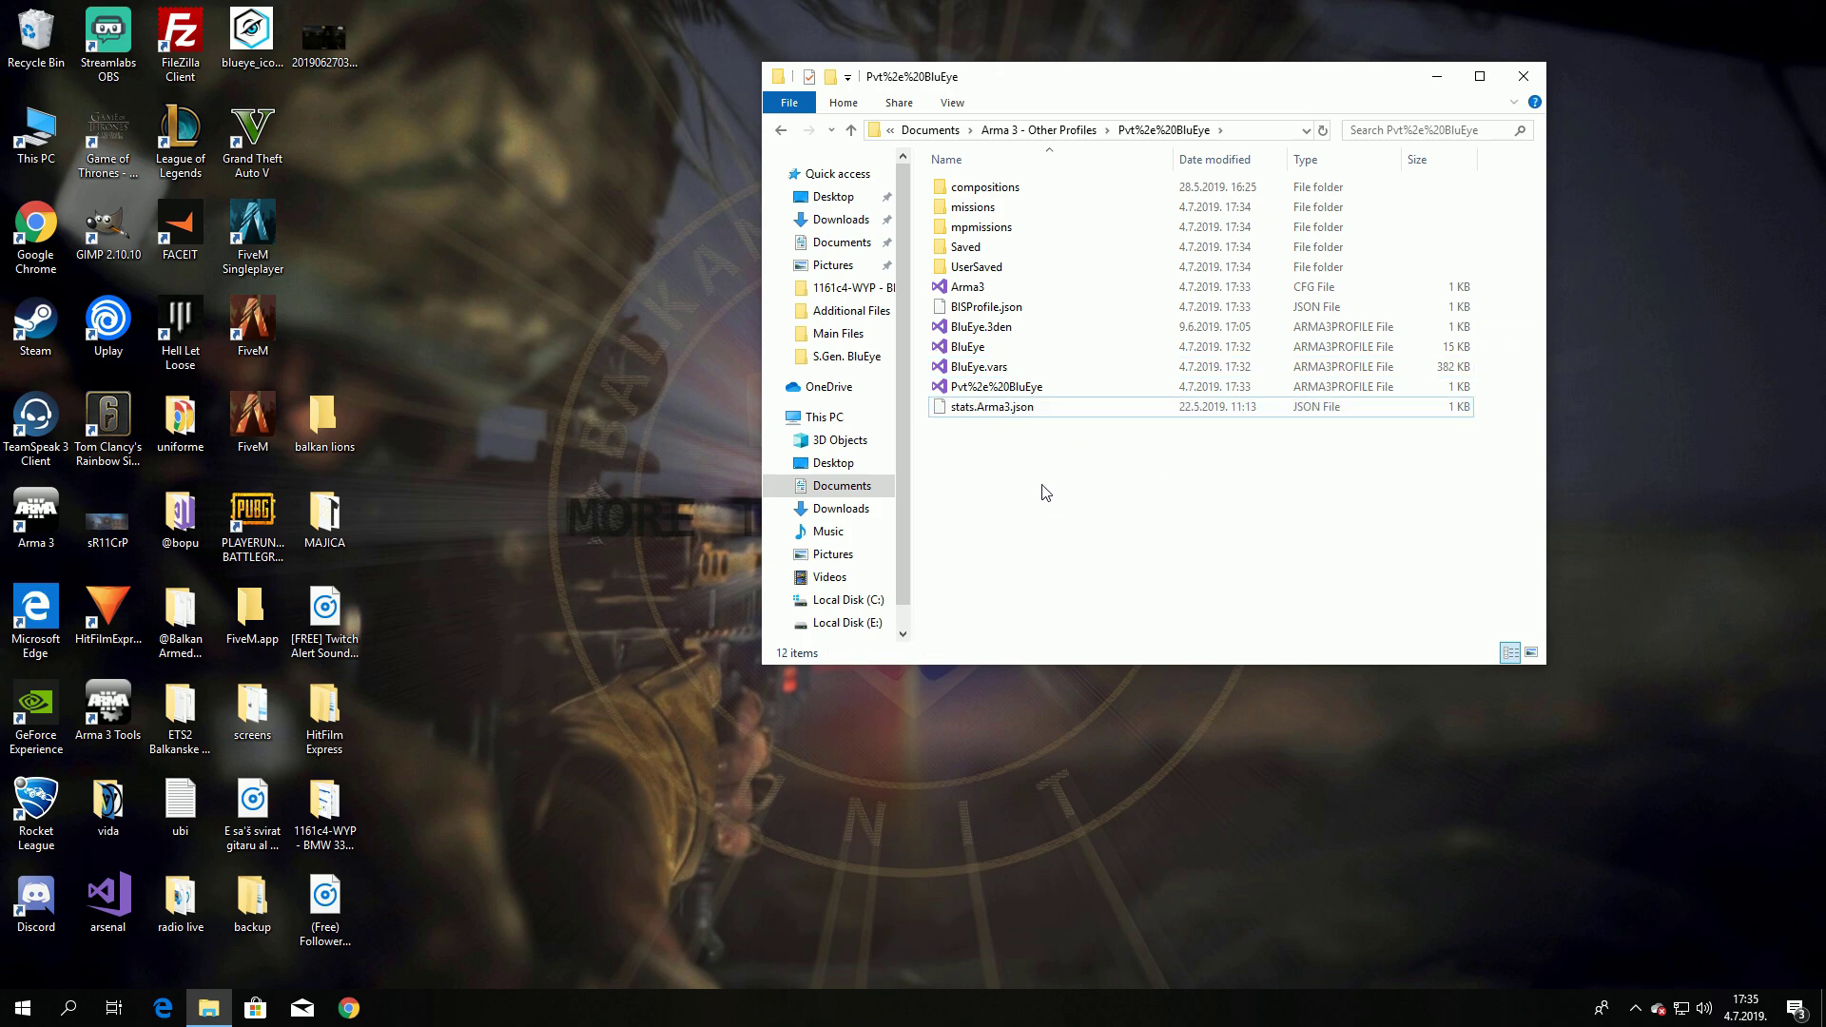
pyautogui.click(968, 371)
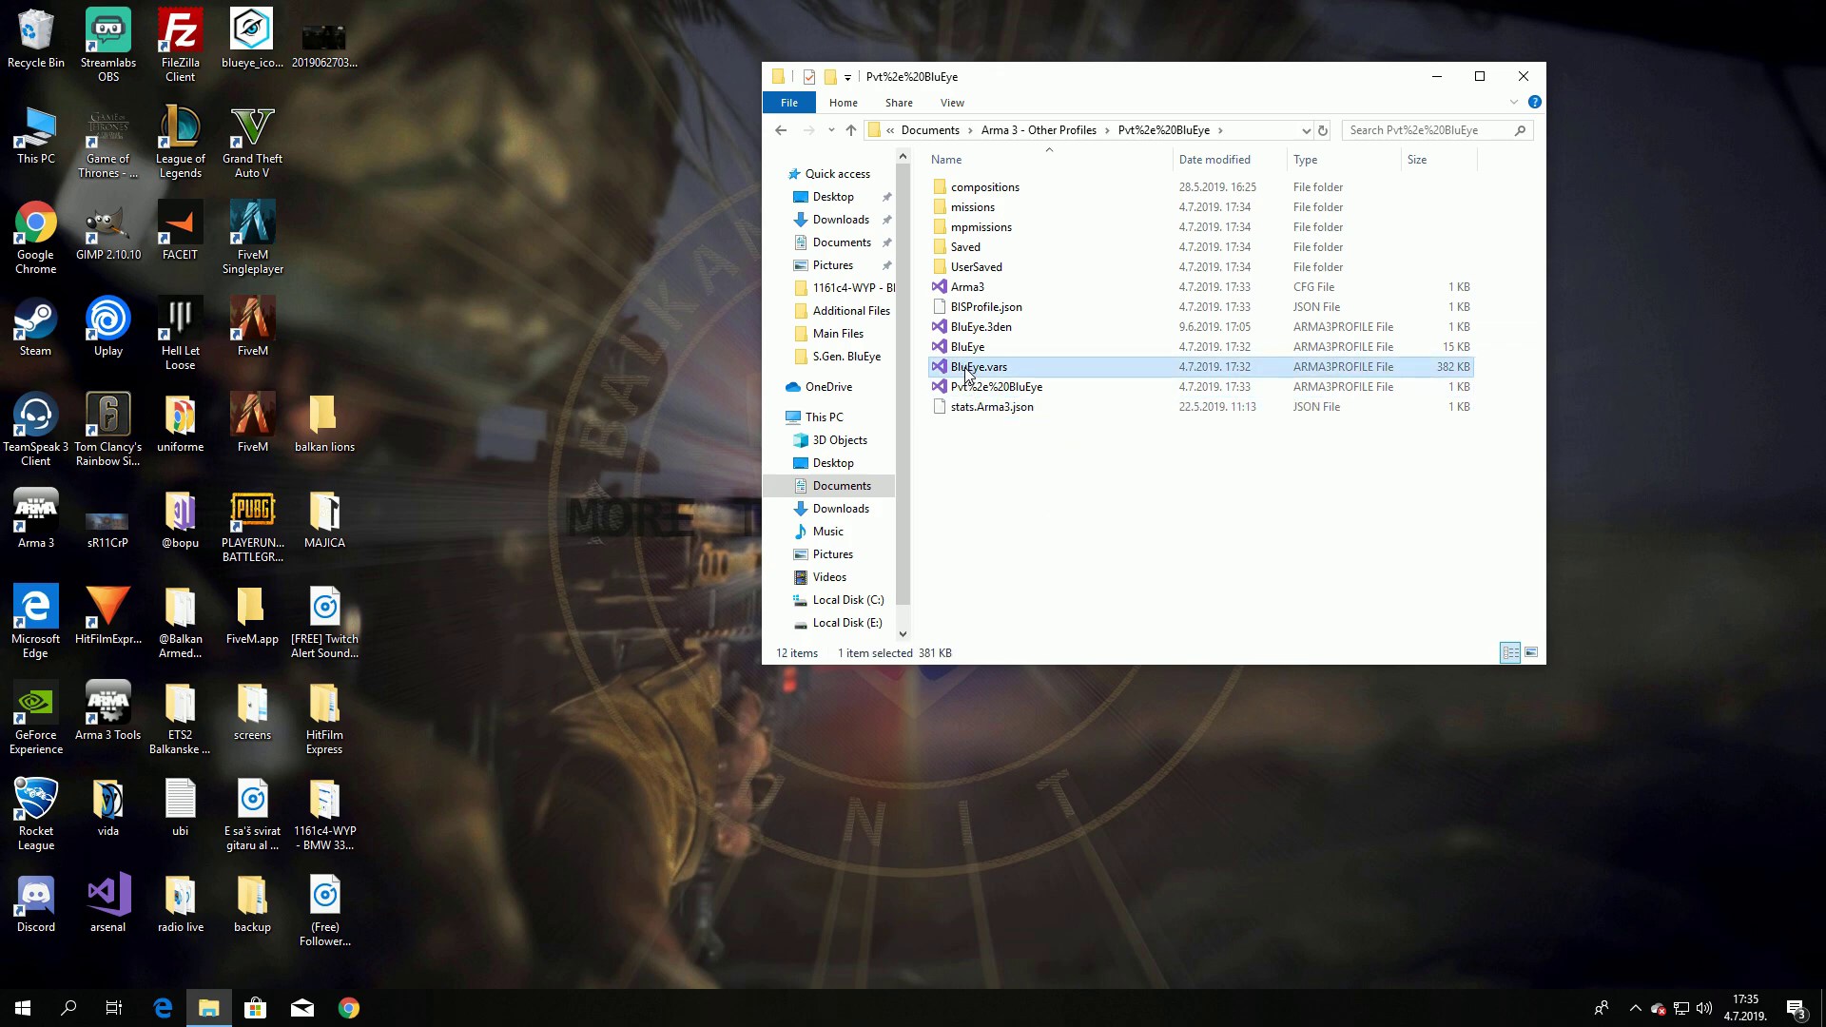
pyautogui.click(966, 371)
pyautogui.moveTo(952, 368); pyautogui.dragTo(984, 368)
pyautogui.hotkey('ctrl', 'v')
pyautogui.press('Return')
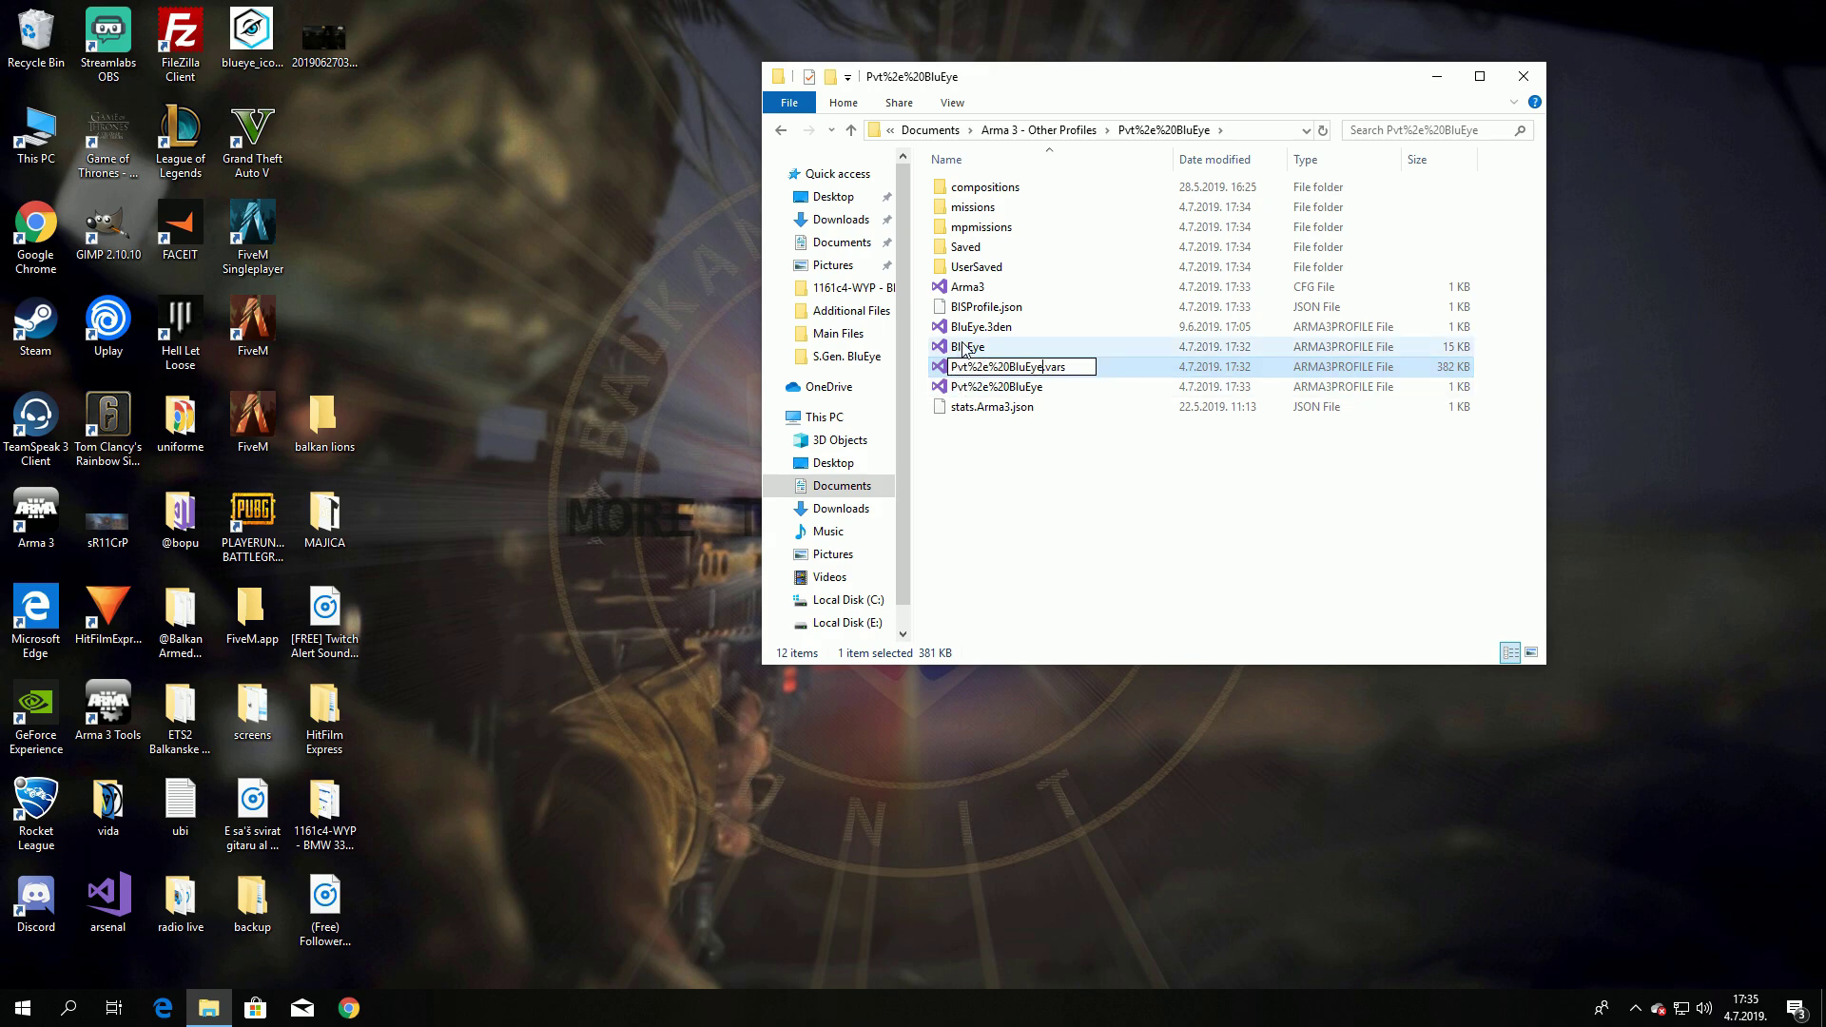
# Try to rename the main BluEye profile file as Pvt%2e%20BluEye.
pyautogui.click(966, 349)
pyautogui.click(968, 352)
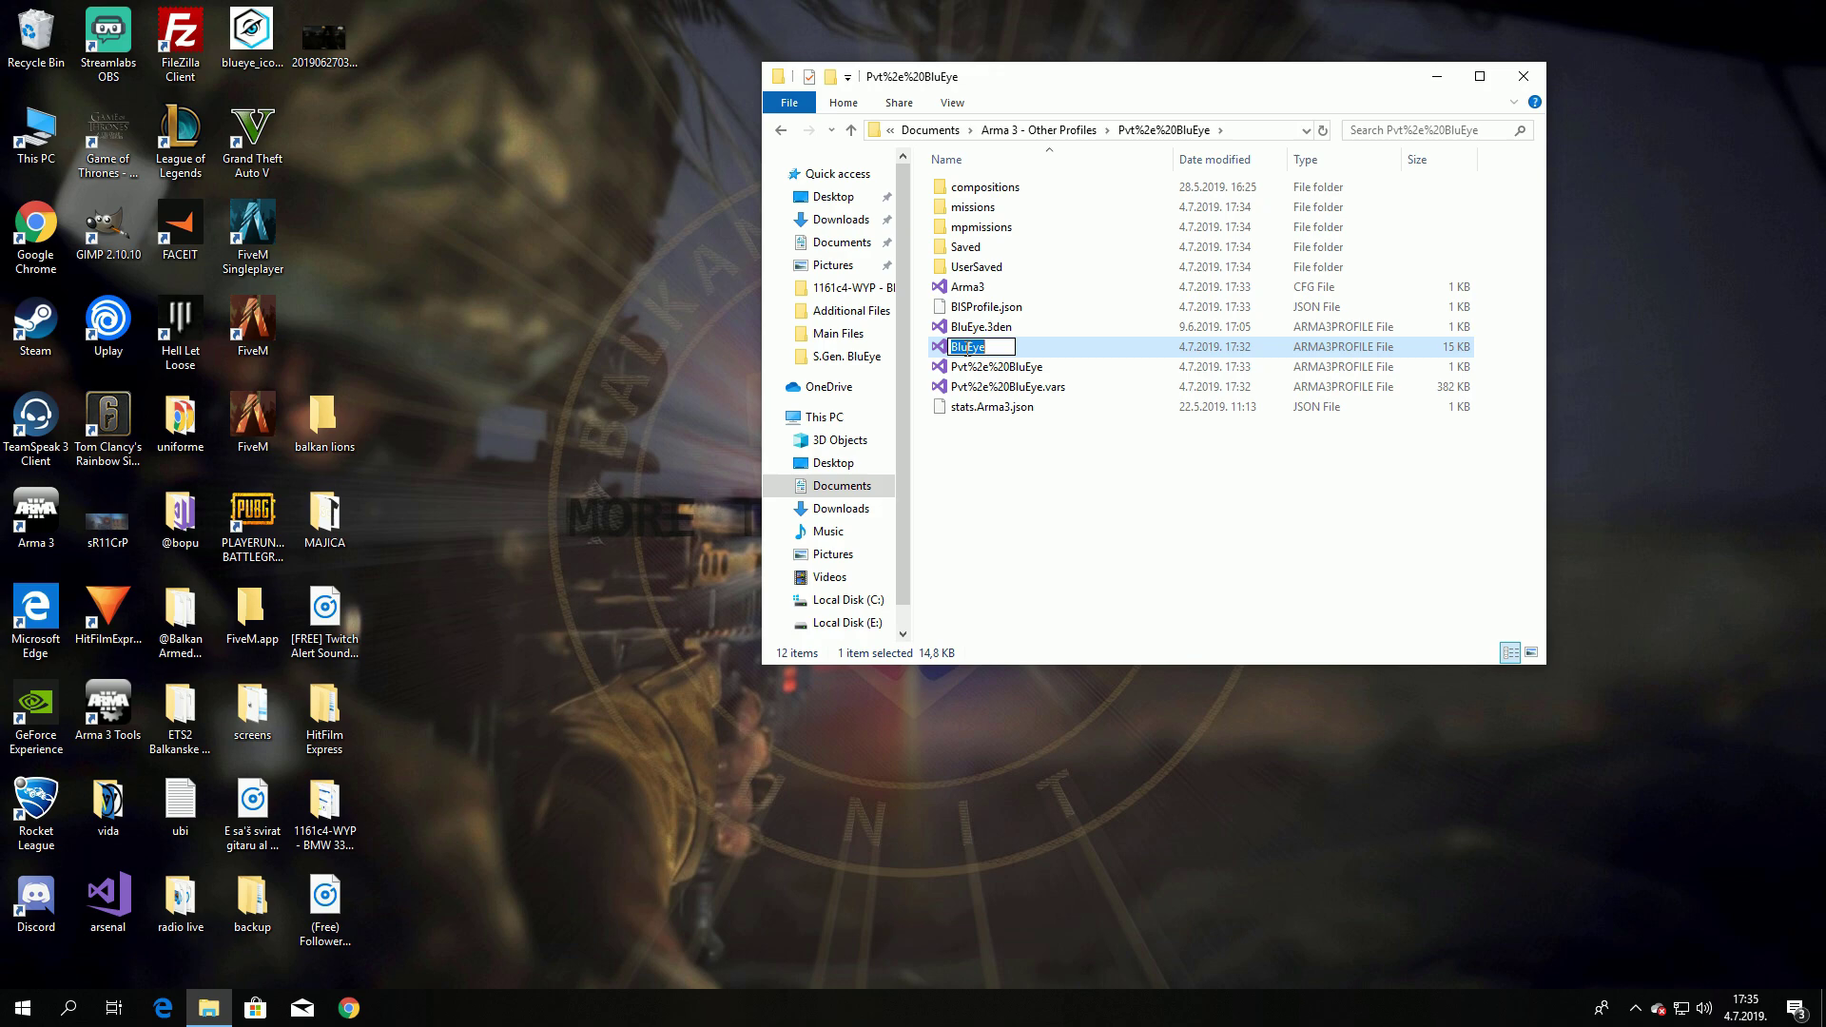
pyautogui.hotkey('ctrl', 'v')
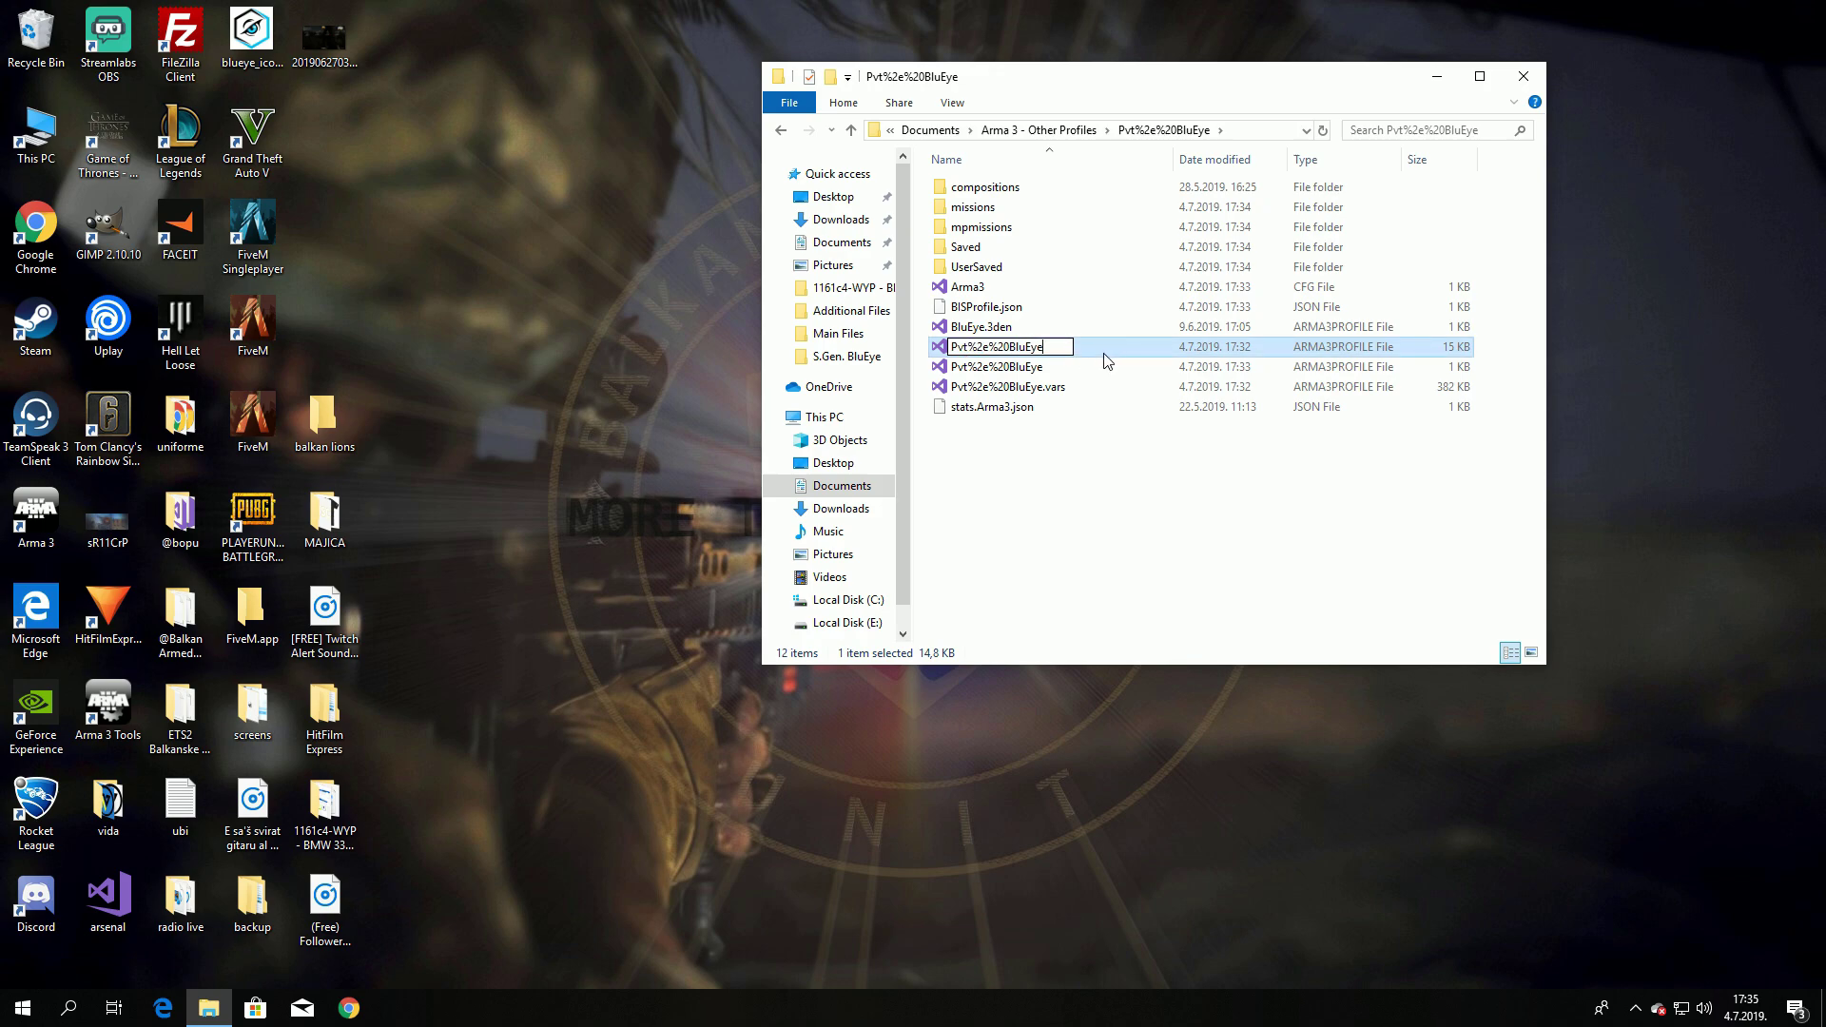
pyautogui.click(1076, 552)
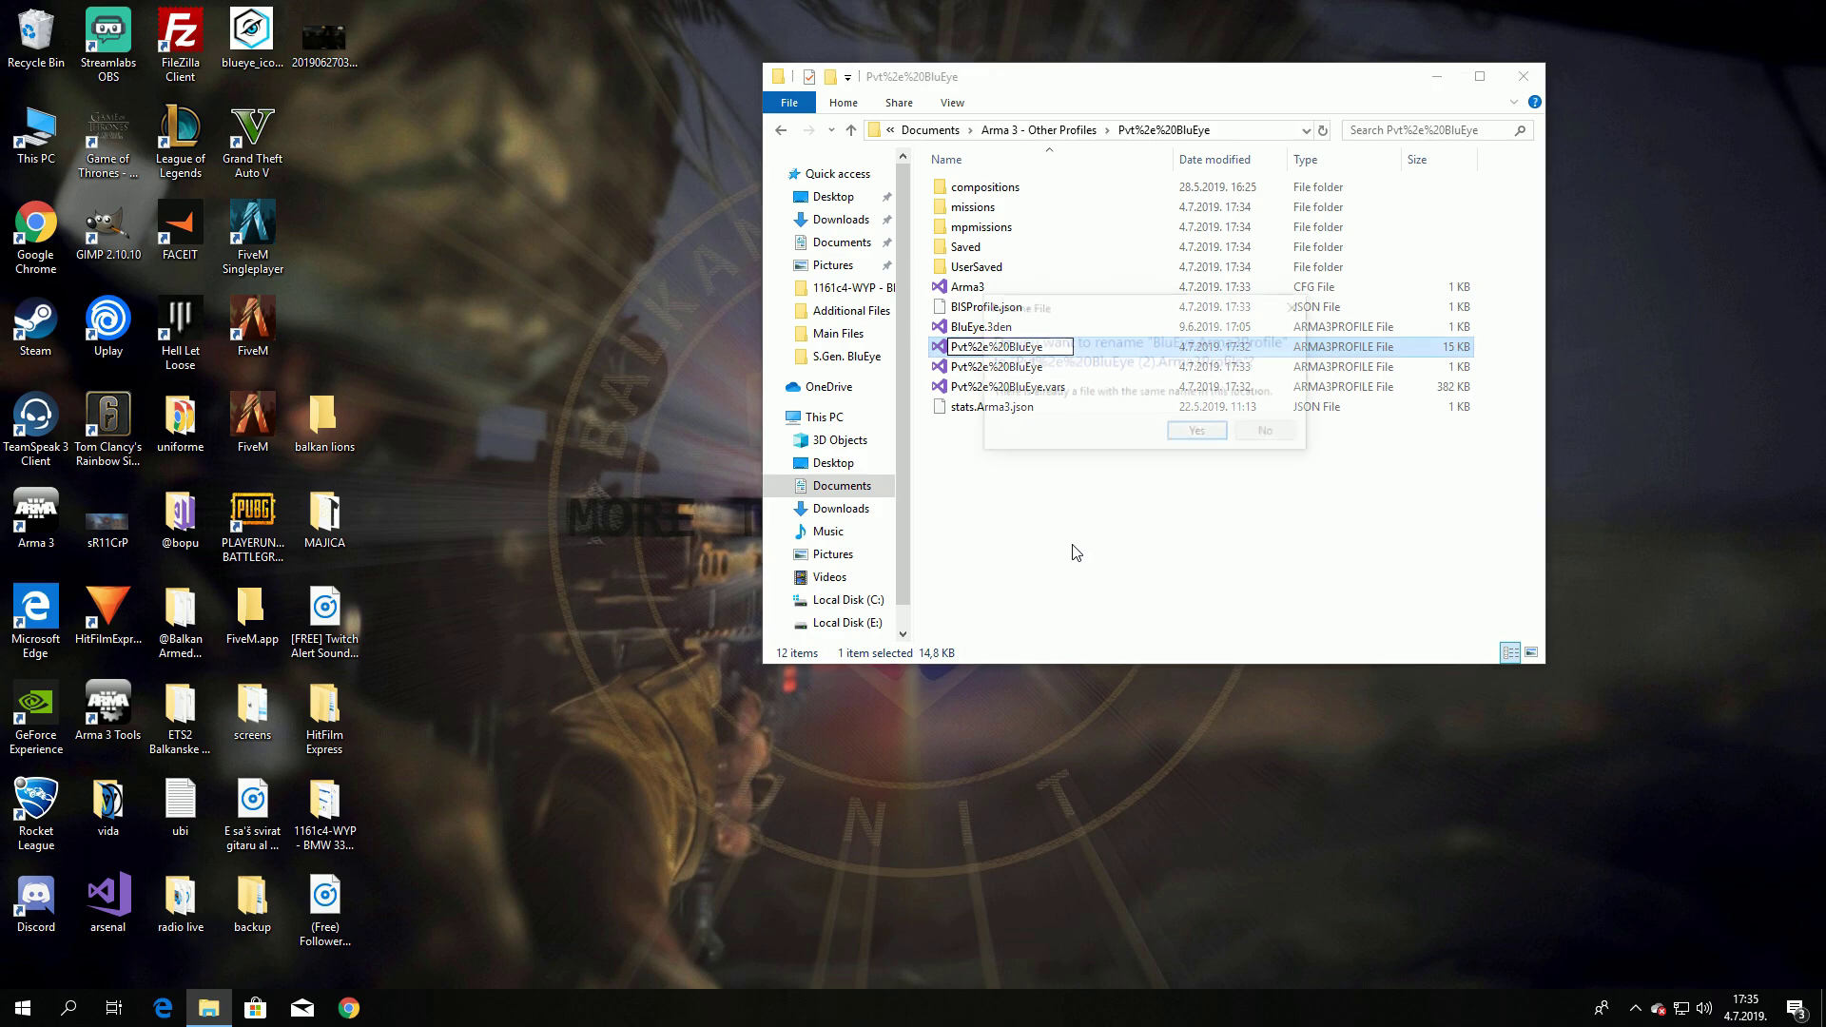
pyautogui.click(1265, 430)
# Delete the original Pvt%2e%20BluEye profile file and give its name to the BluEye profile file.
pyautogui.click(1003, 371)
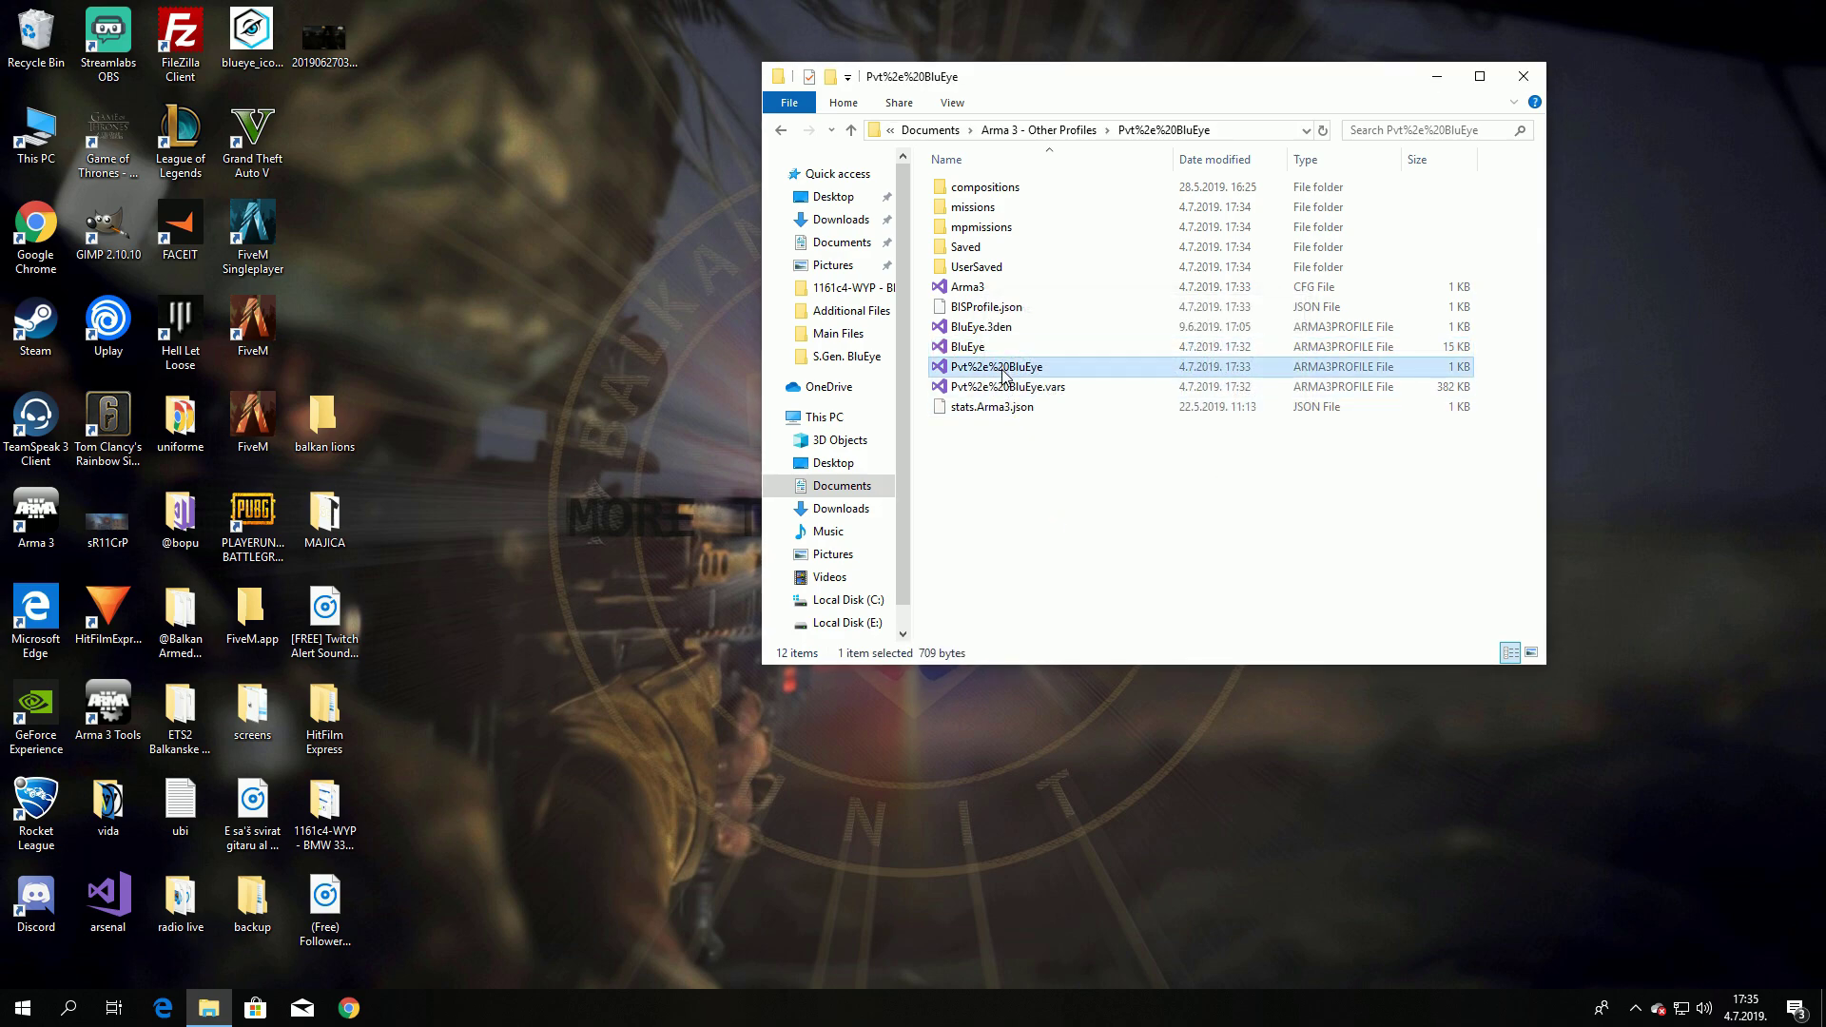
pyautogui.press('Delete')
pyautogui.click(980, 350)
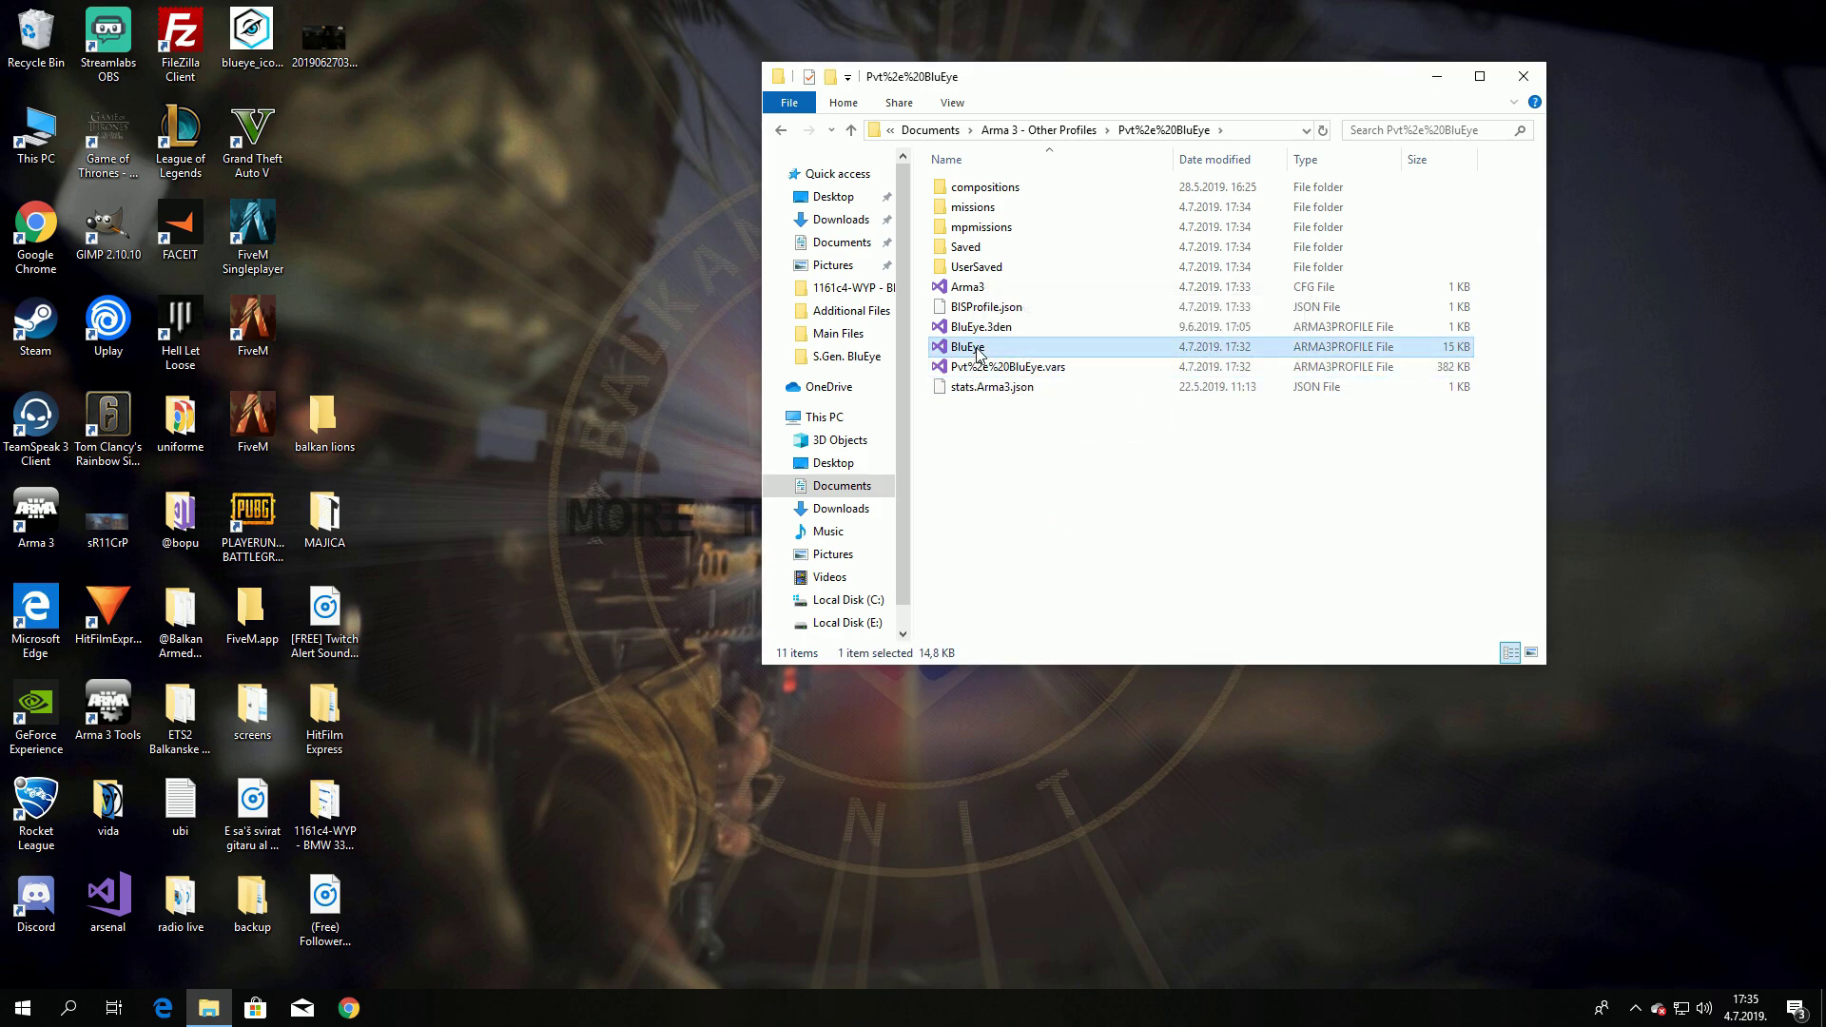
pyautogui.click(980, 350)
pyautogui.hotkey('ctrl', 'v')
pyautogui.click(1004, 452)
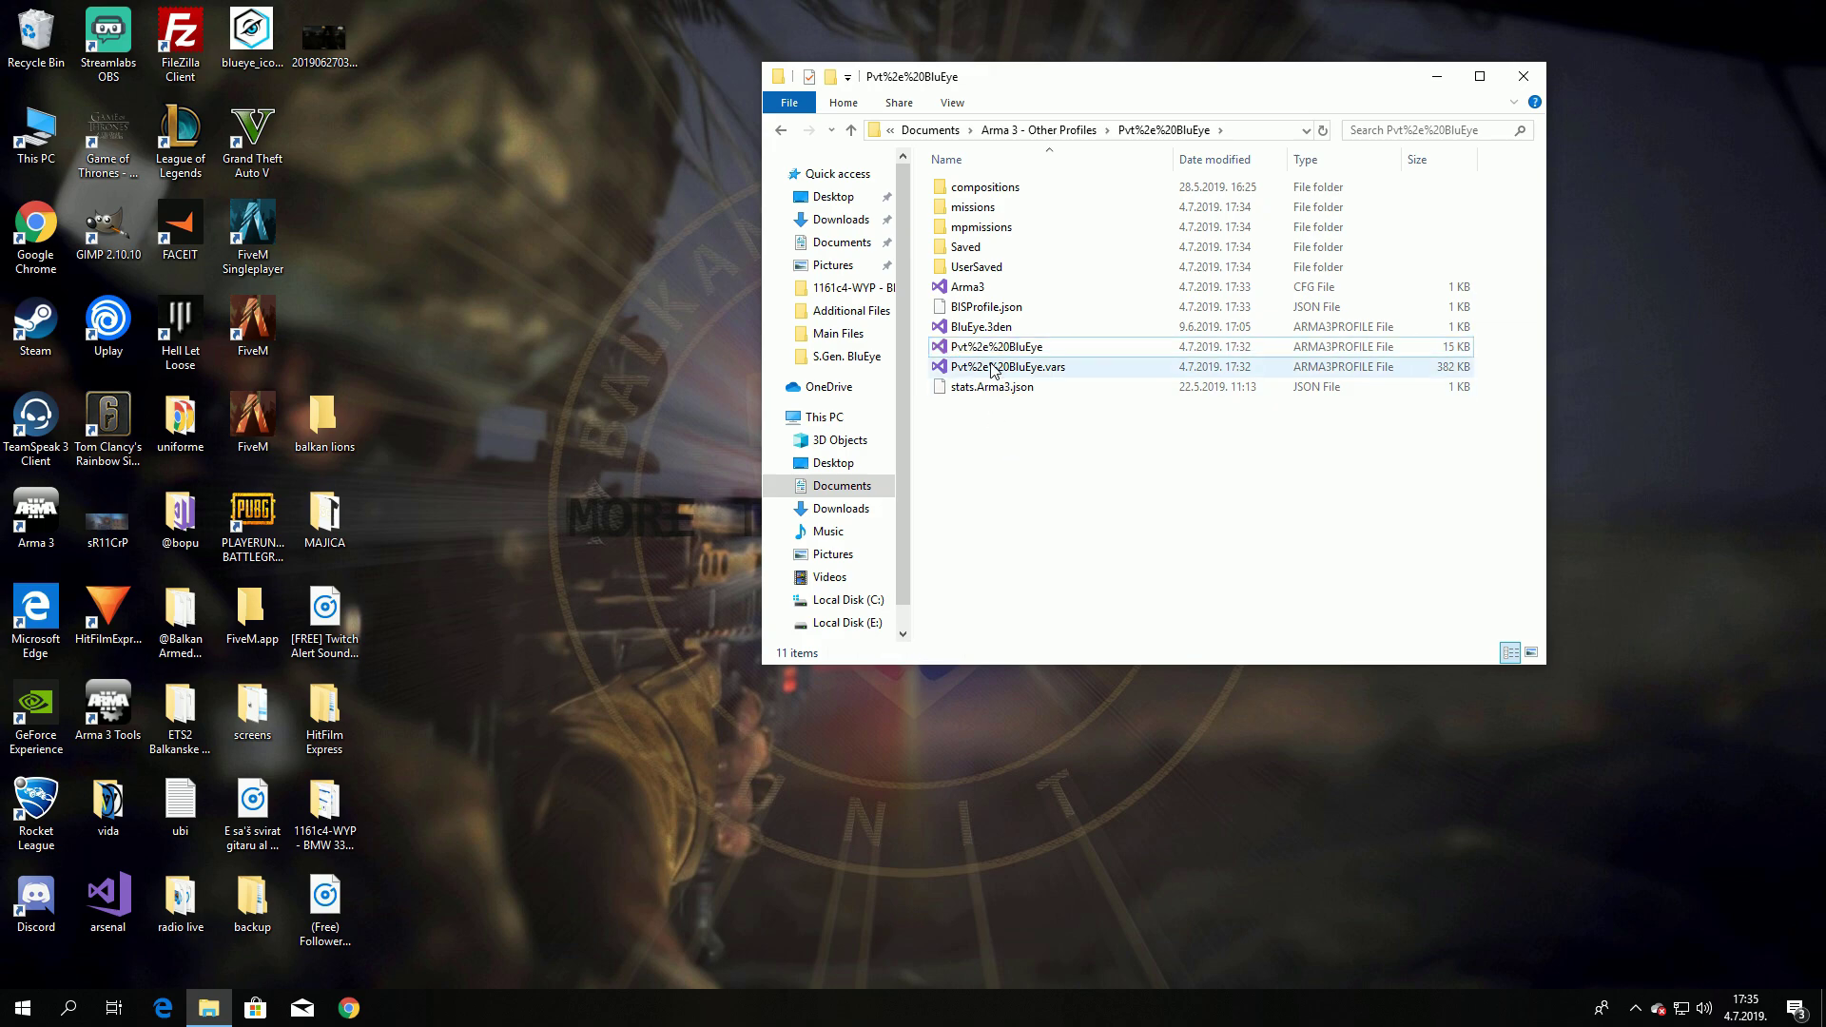
# Rename the BluEye.3den file as Pvt%2e%20BluEye.3den.
pyautogui.click(970, 329)
pyautogui.click(968, 333)
pyautogui.click(953, 330)
pyautogui.moveTo(950, 329); pyautogui.dragTo(986, 332)
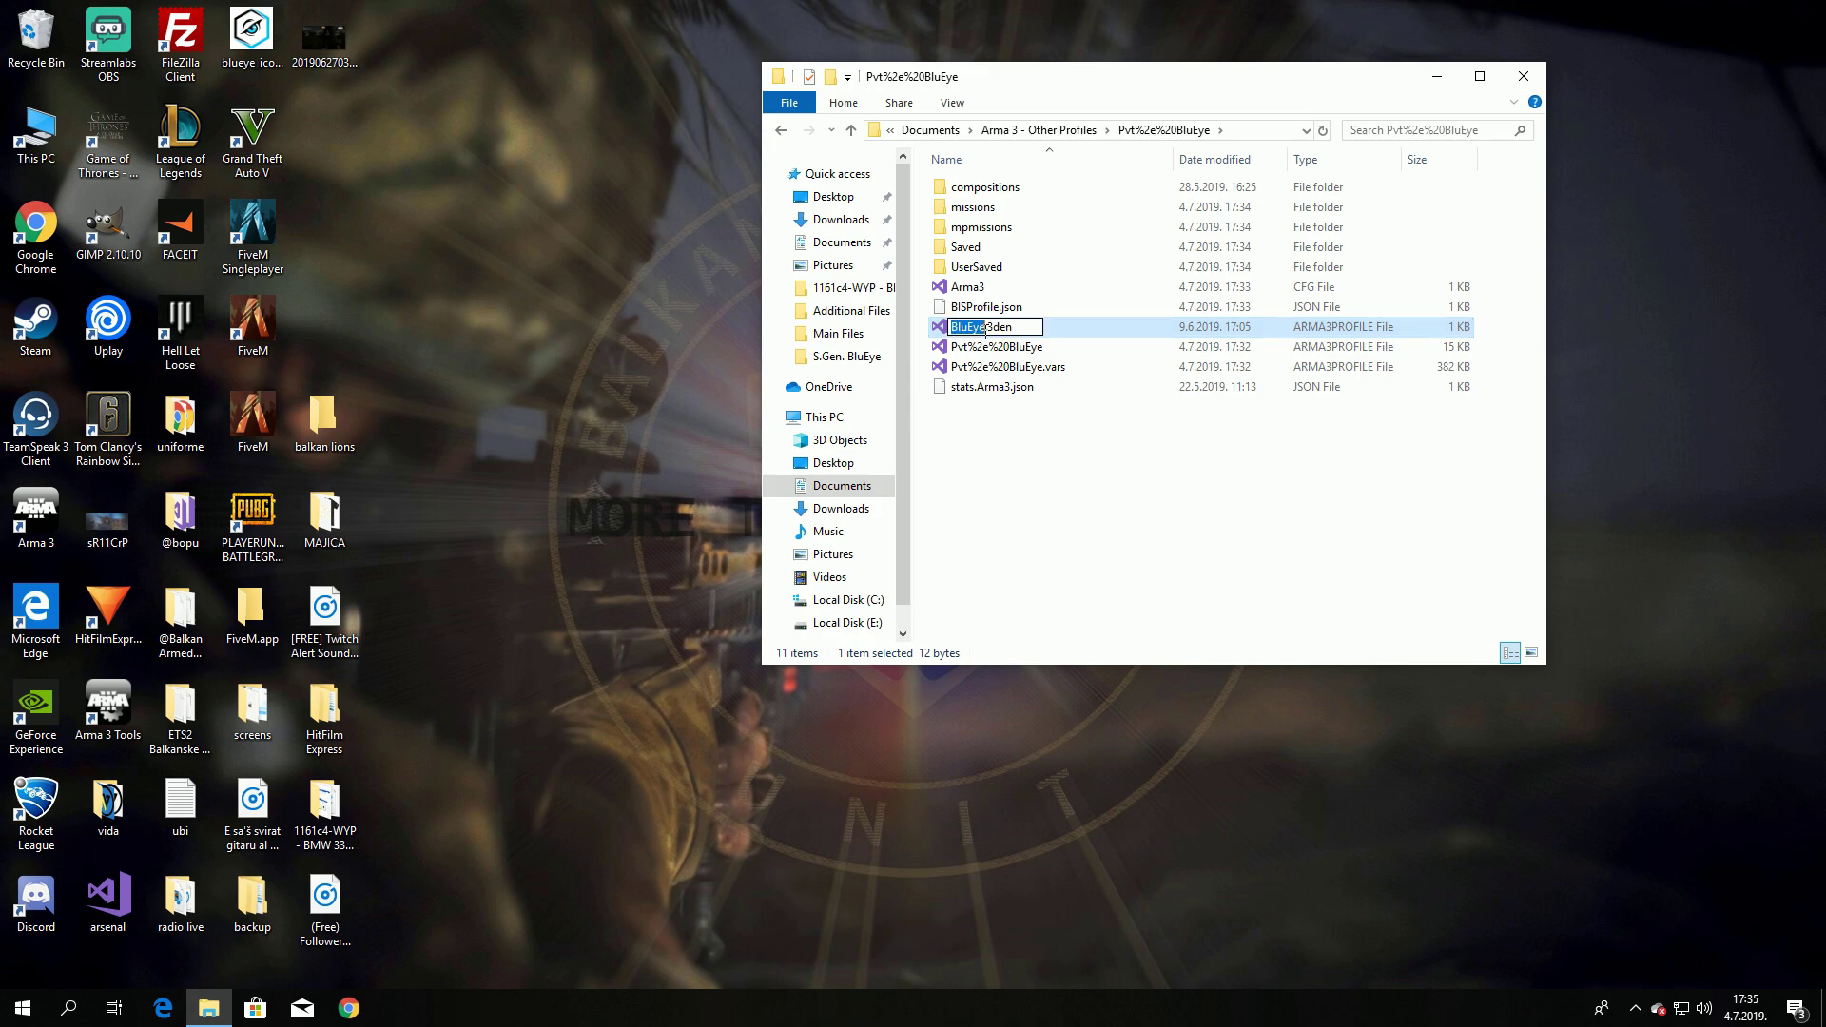
pyautogui.hotkey('ctrl', 'v')
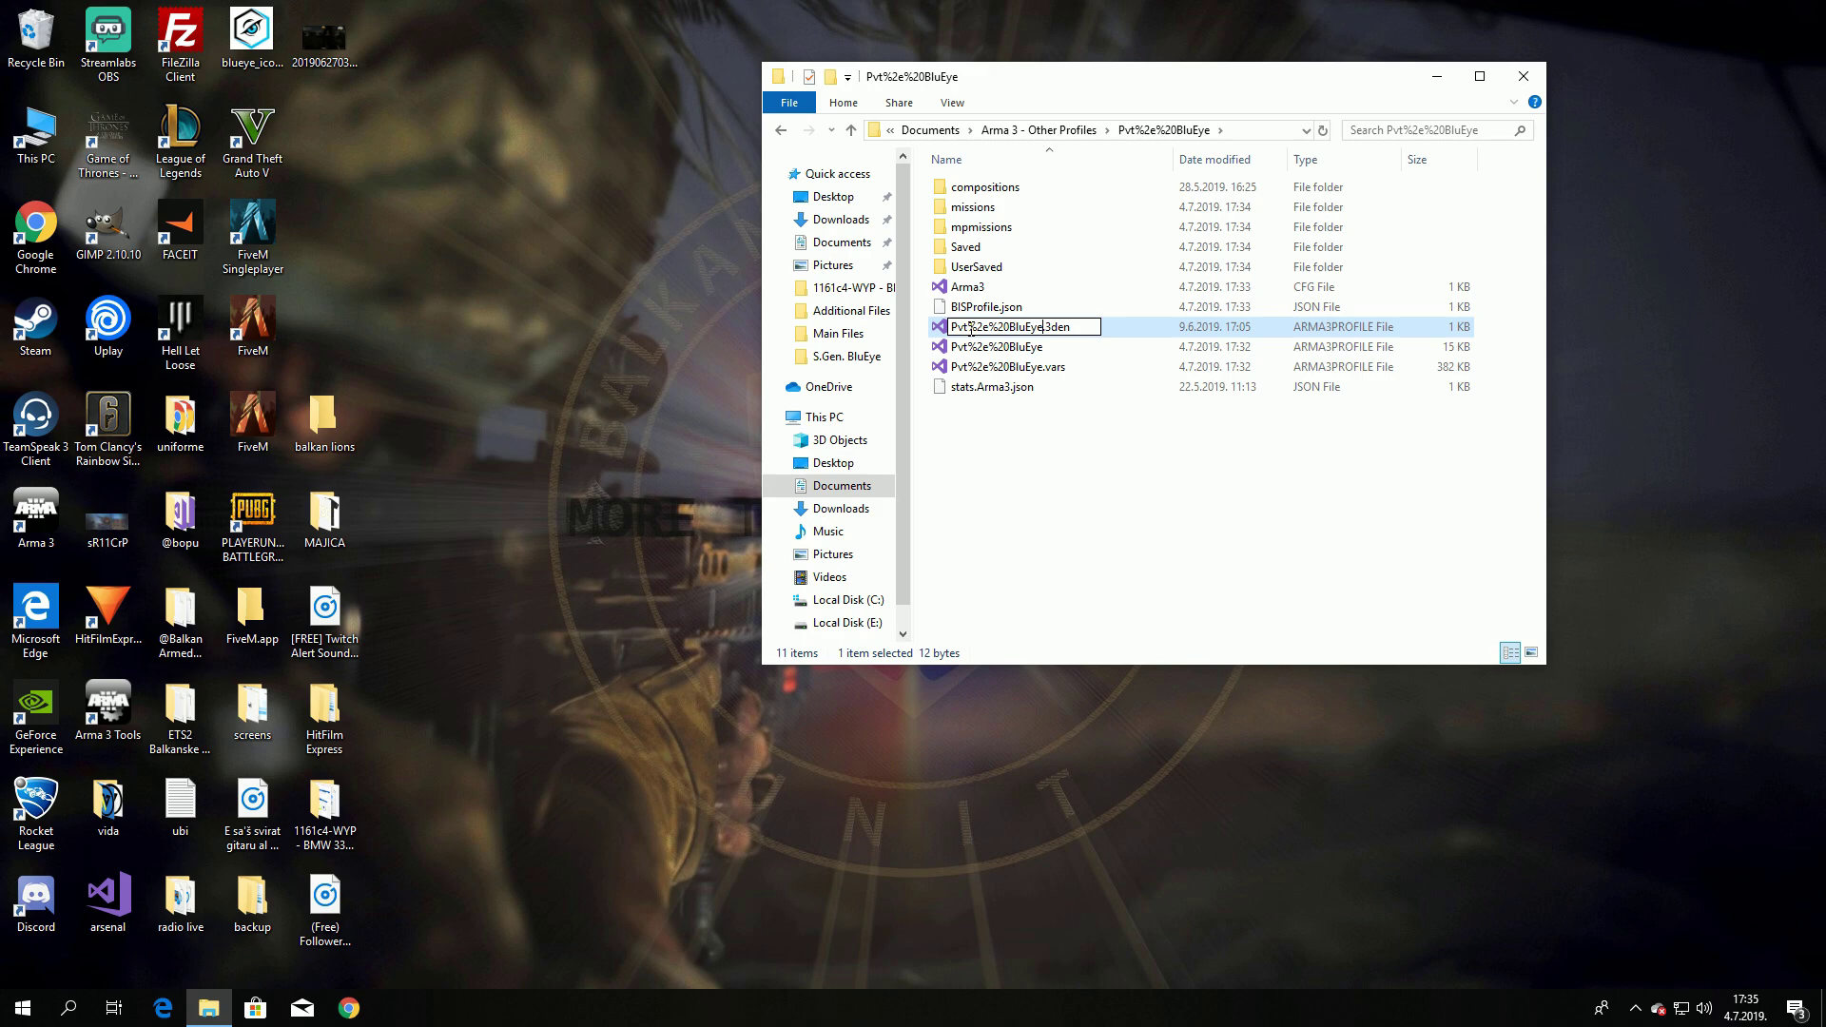
pyautogui.click(981, 458)
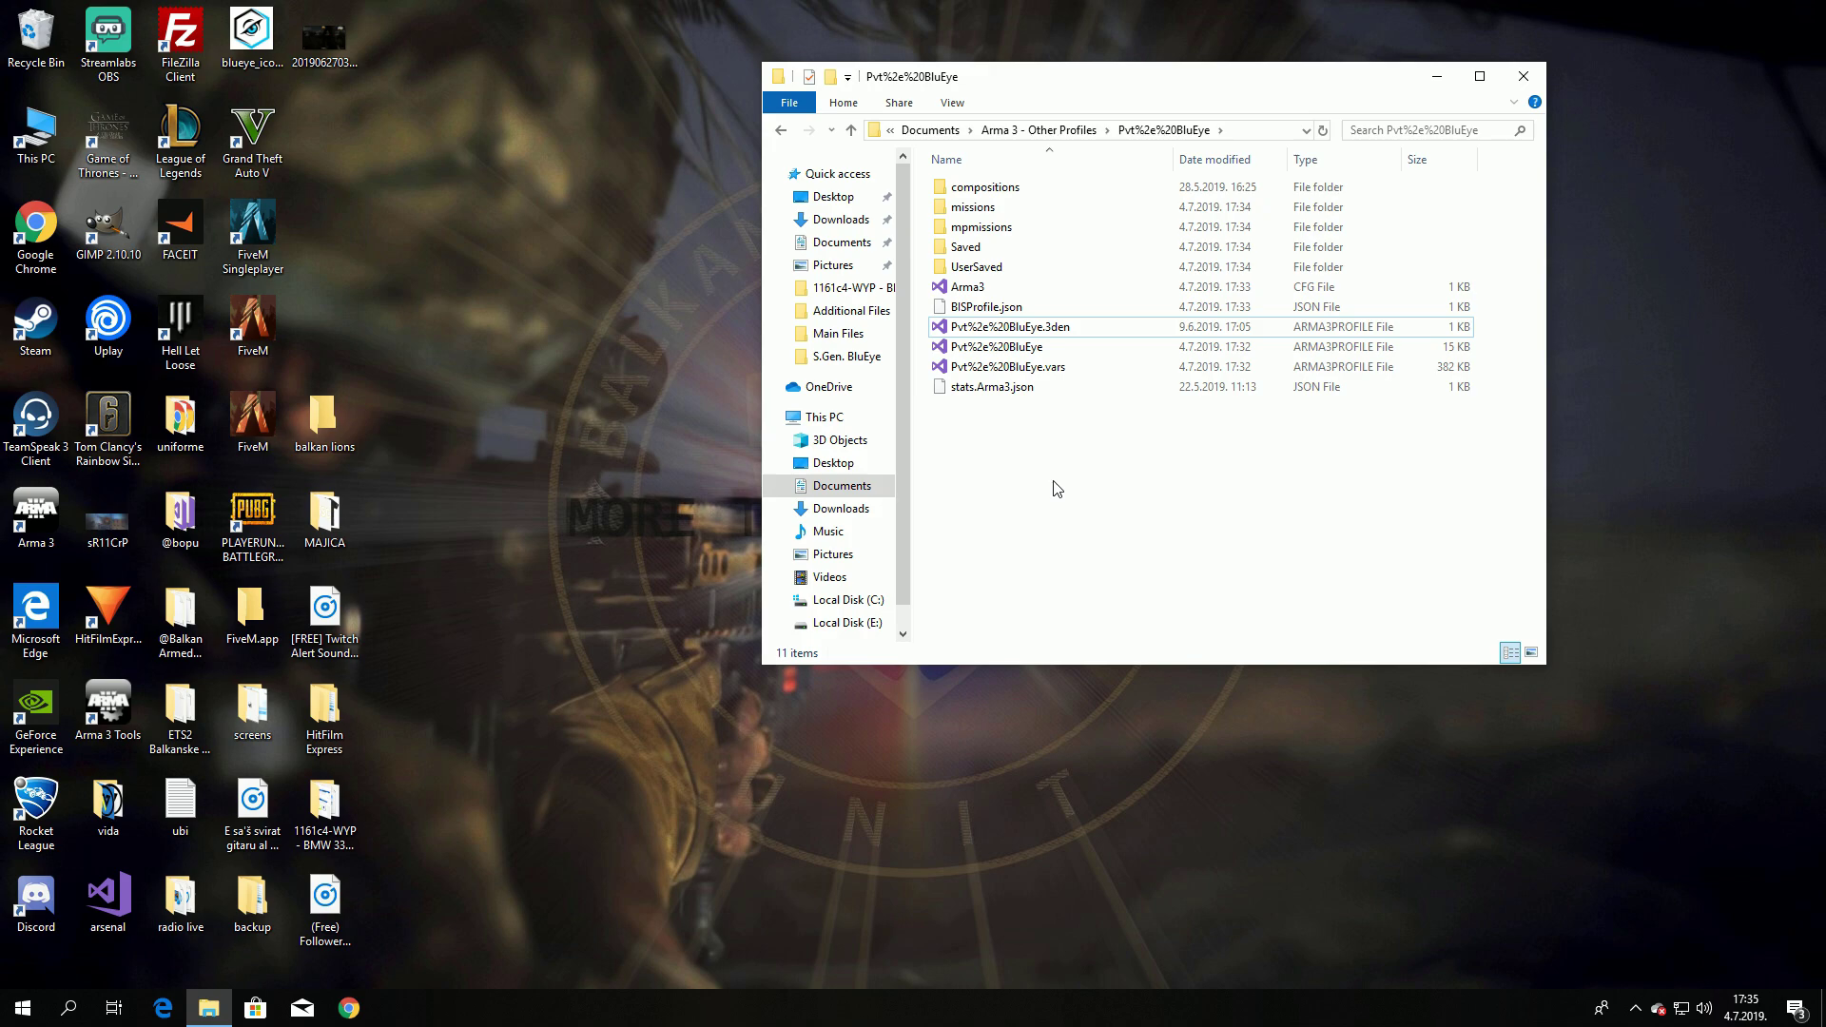
# Return to the Arma 3 - Other Profiles folder and close the File Explorer window.
pyautogui.moveTo(1047, 87); pyautogui.dragTo(789, 152)
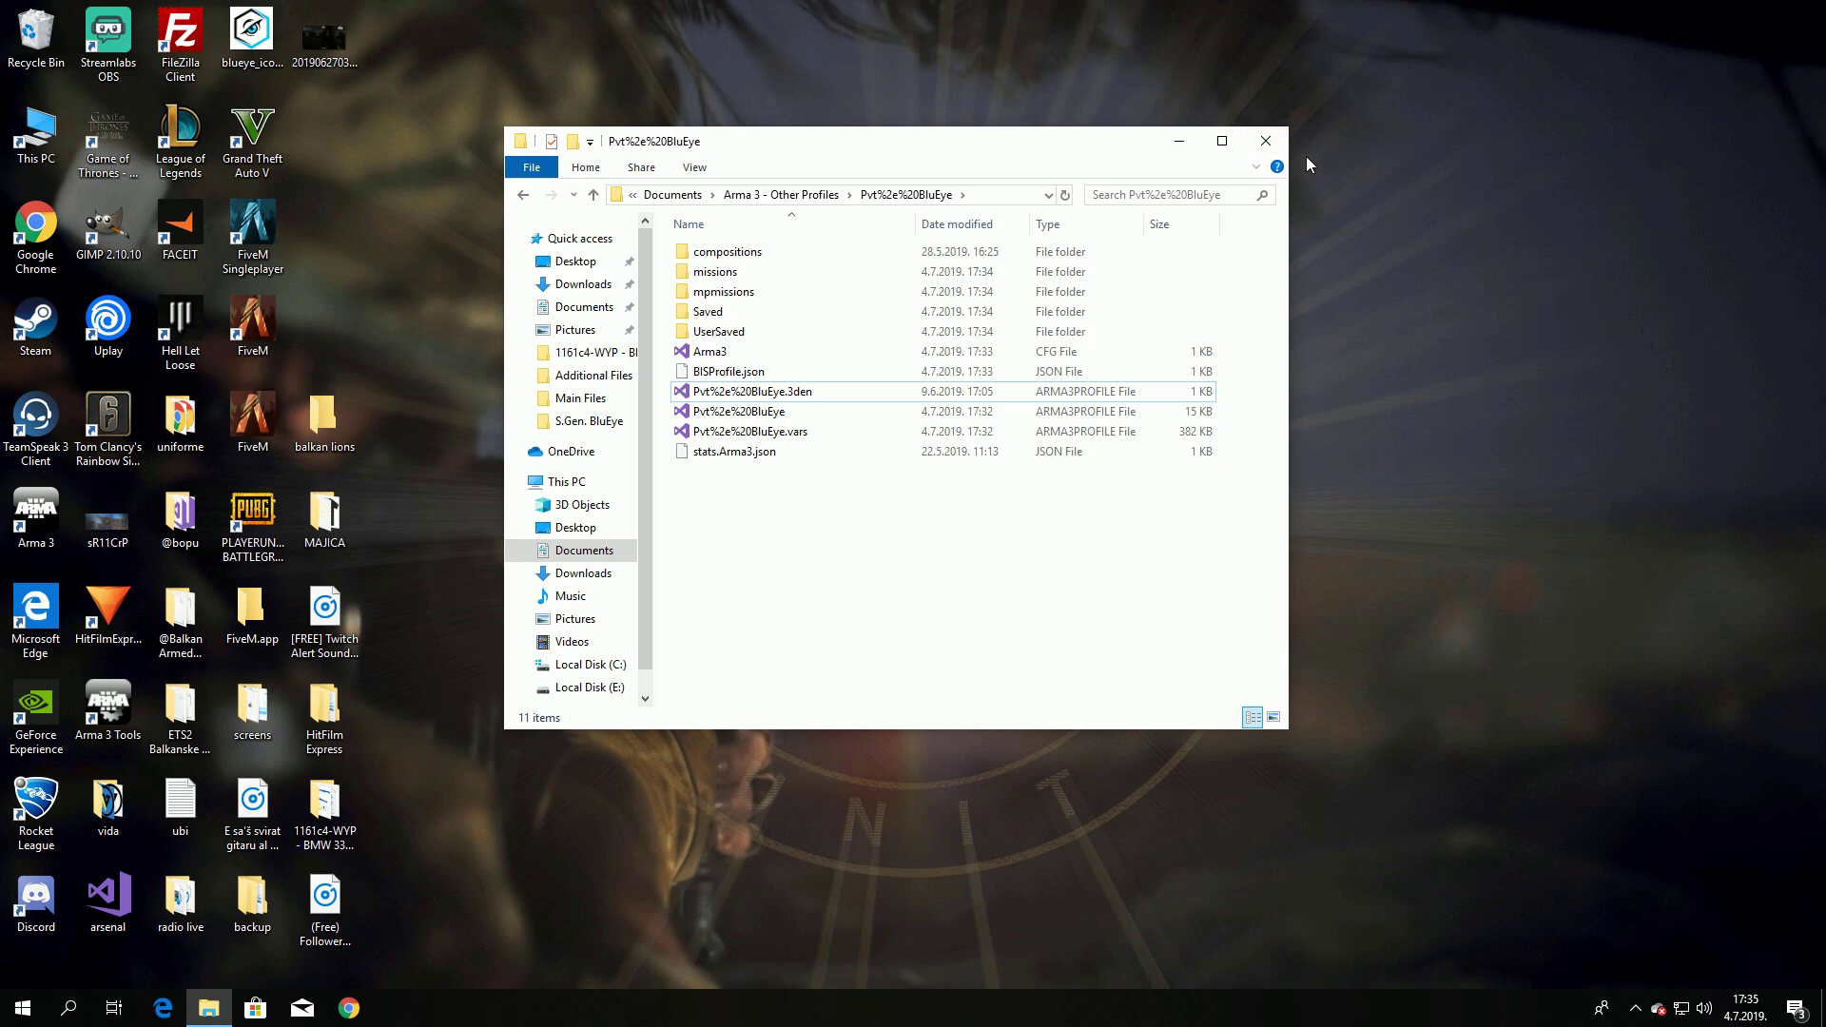
pyautogui.click(521, 197)
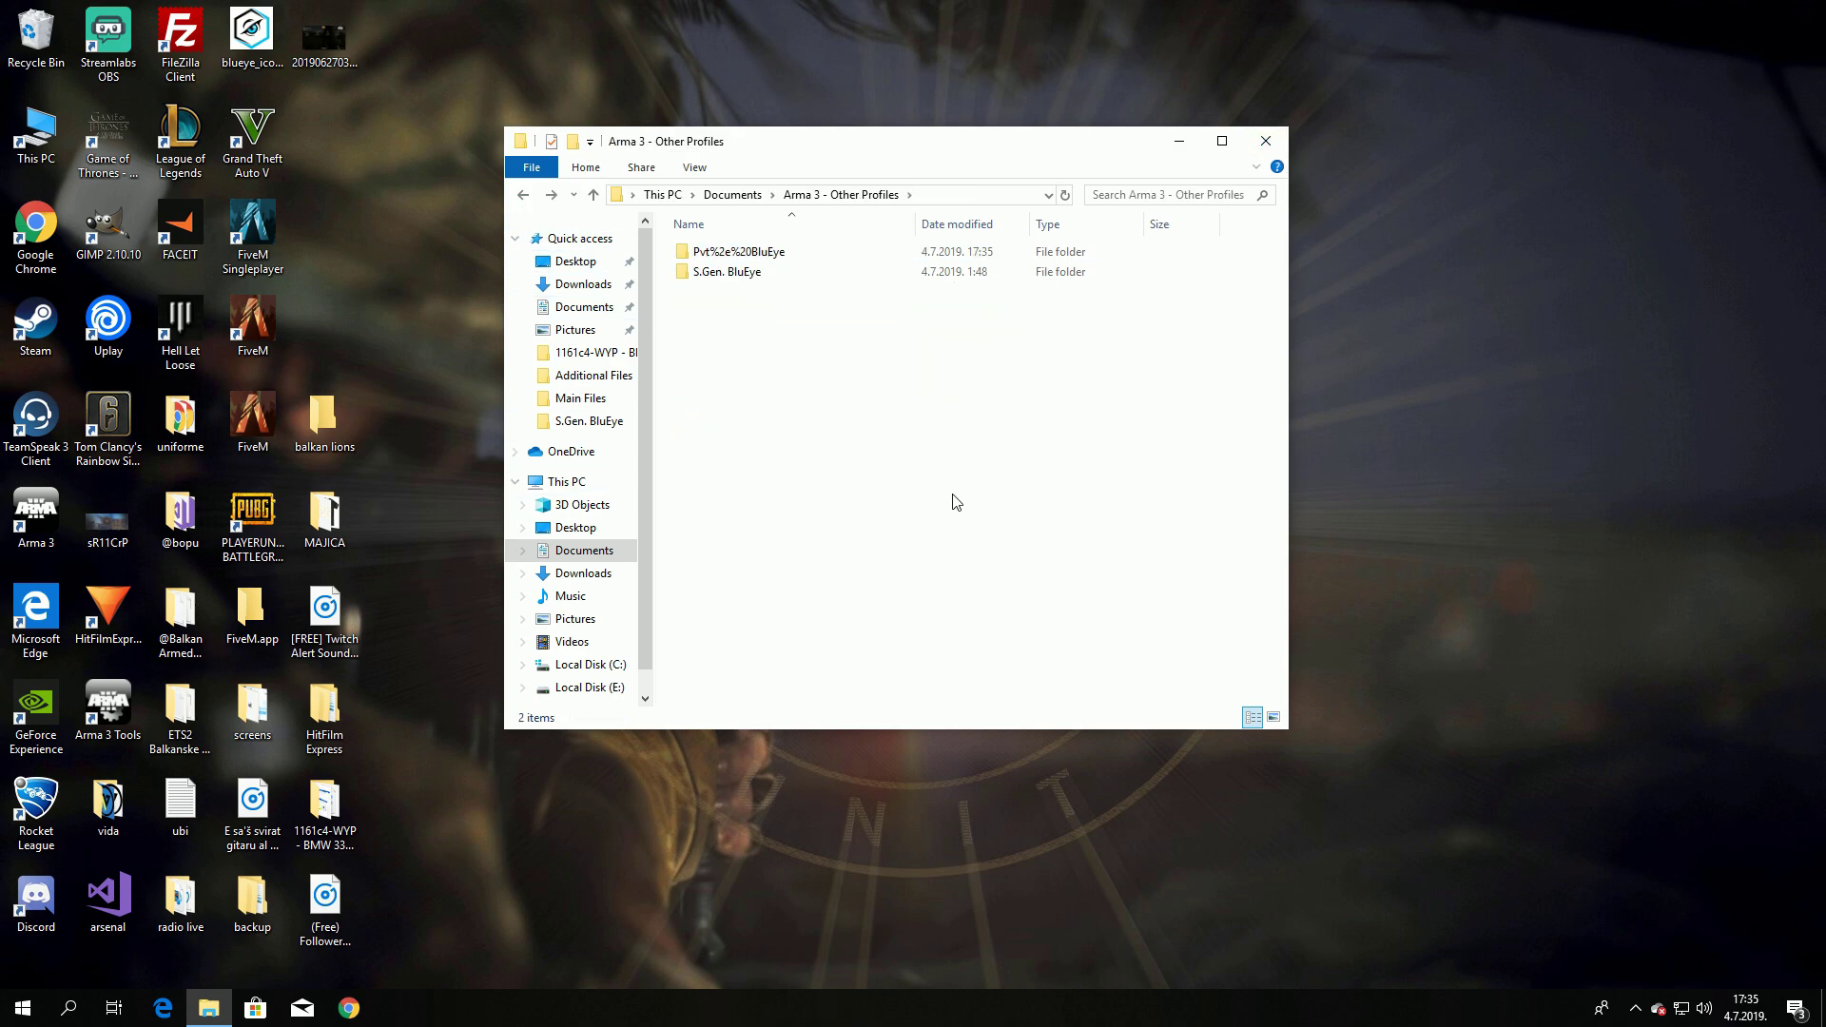
pyautogui.click(1271, 145)
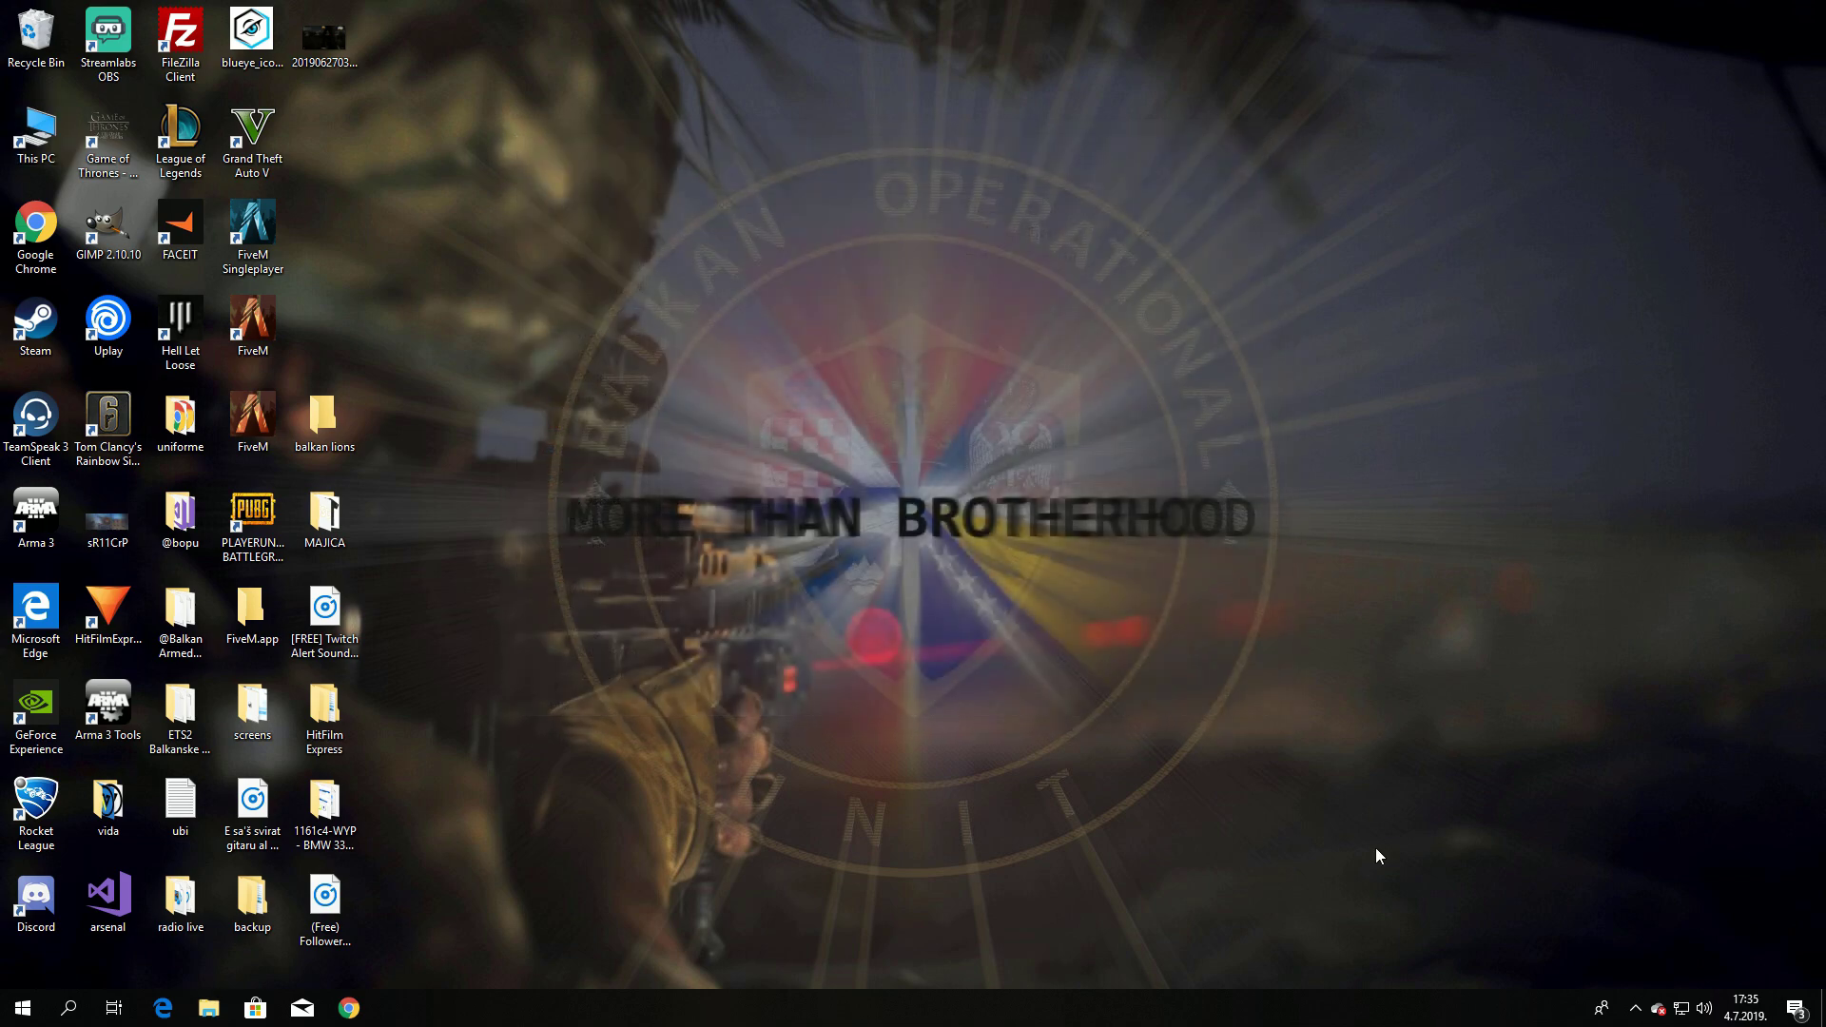
# Launch Arma 3 through Steam, start the game and dismiss the welcome message.
pyautogui.click(1636, 1008)
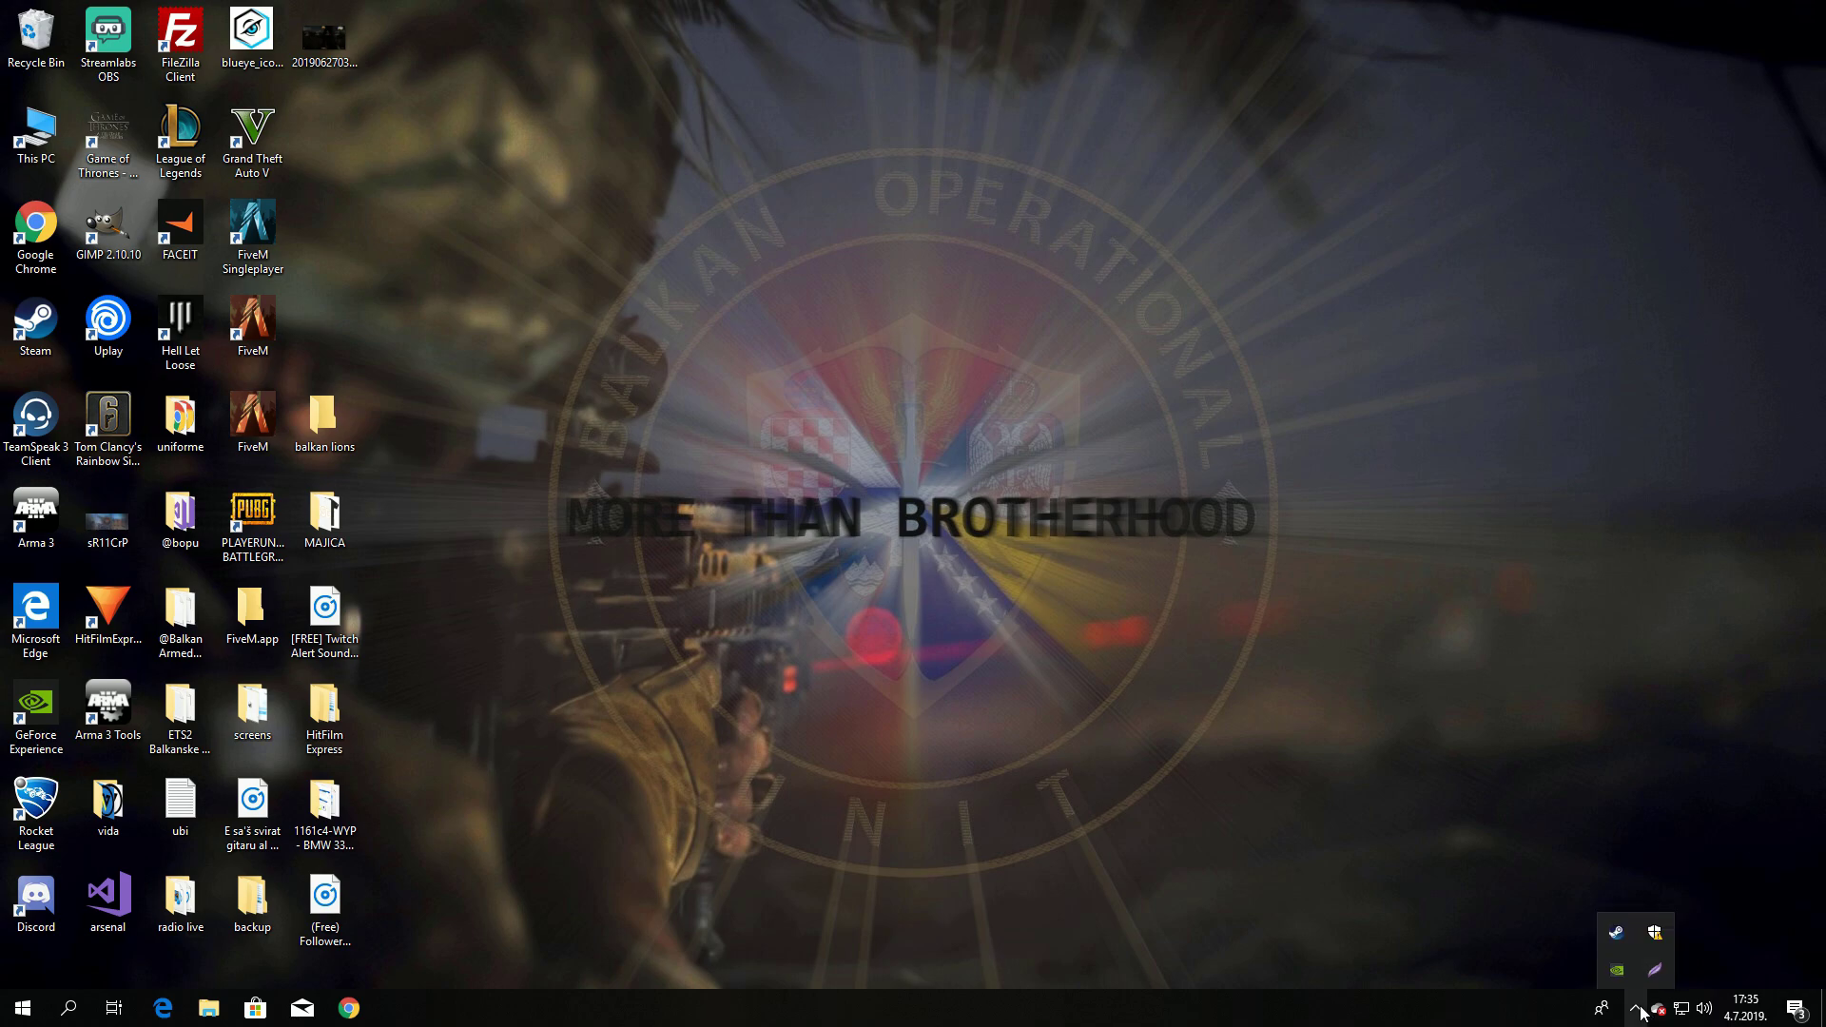
pyautogui.rightClick(1617, 933)
pyautogui.click(1647, 658)
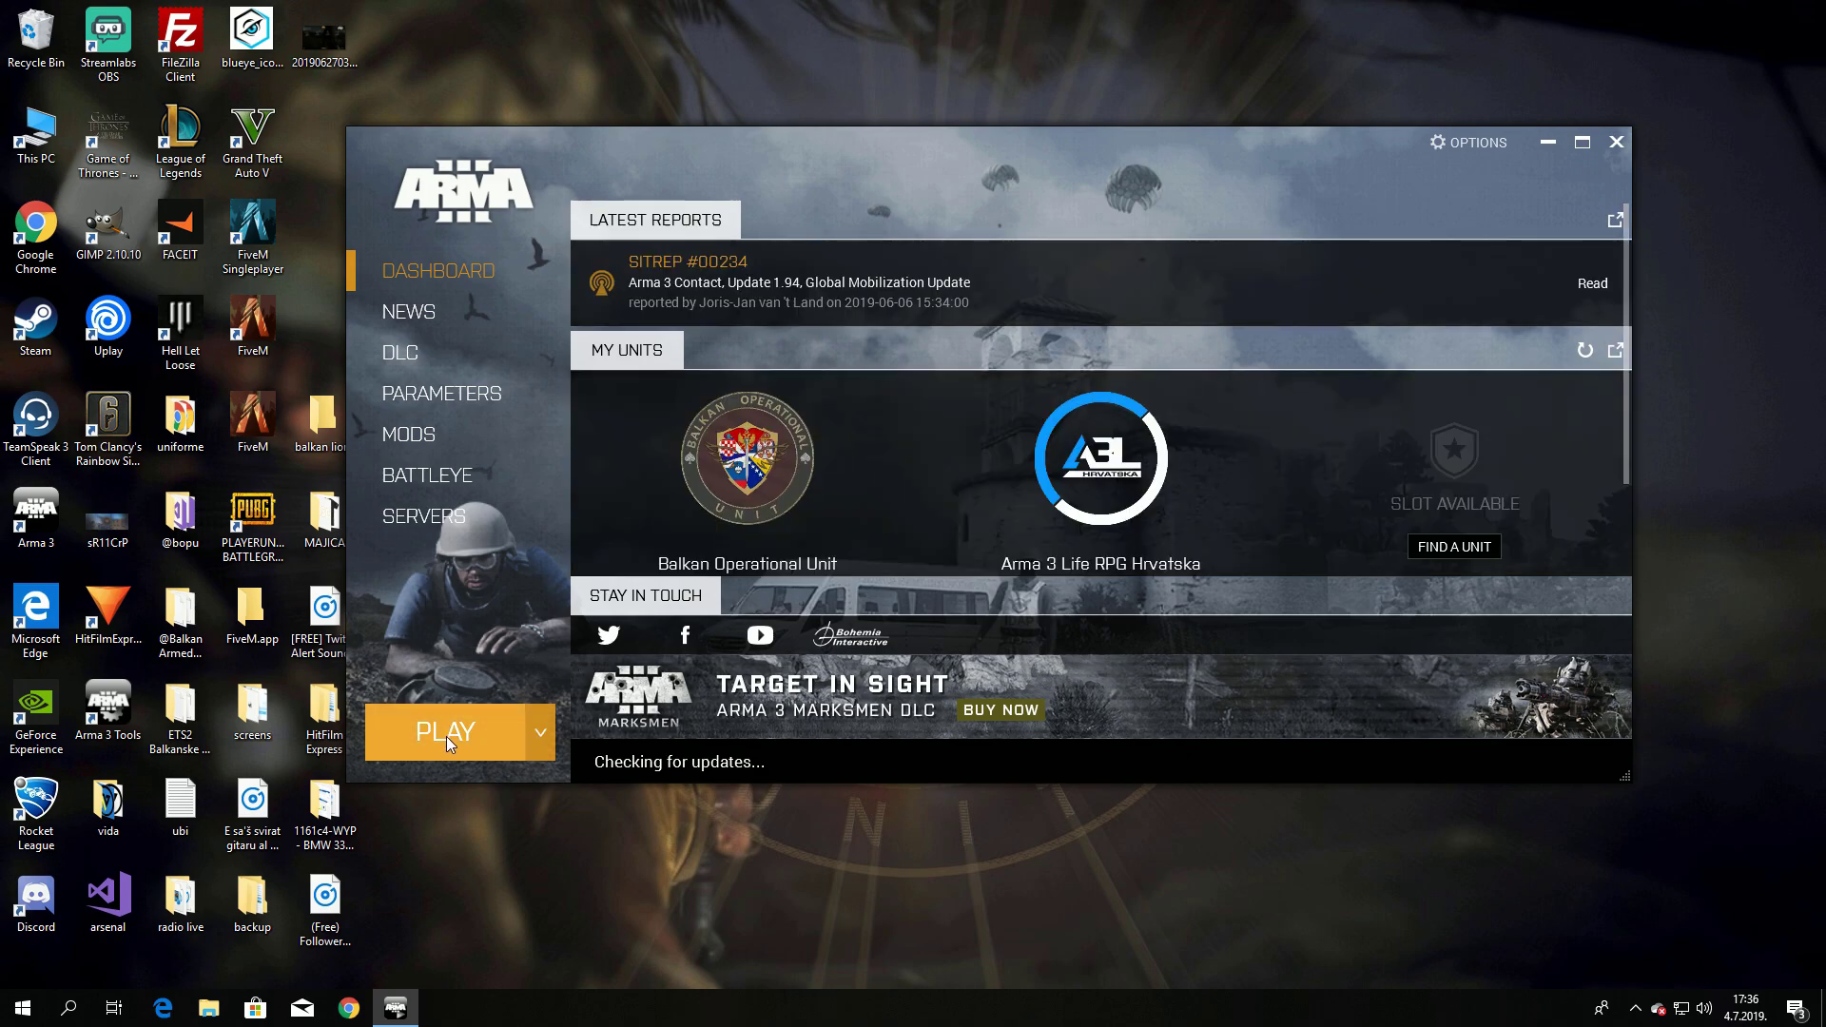
pyautogui.click(447, 736)
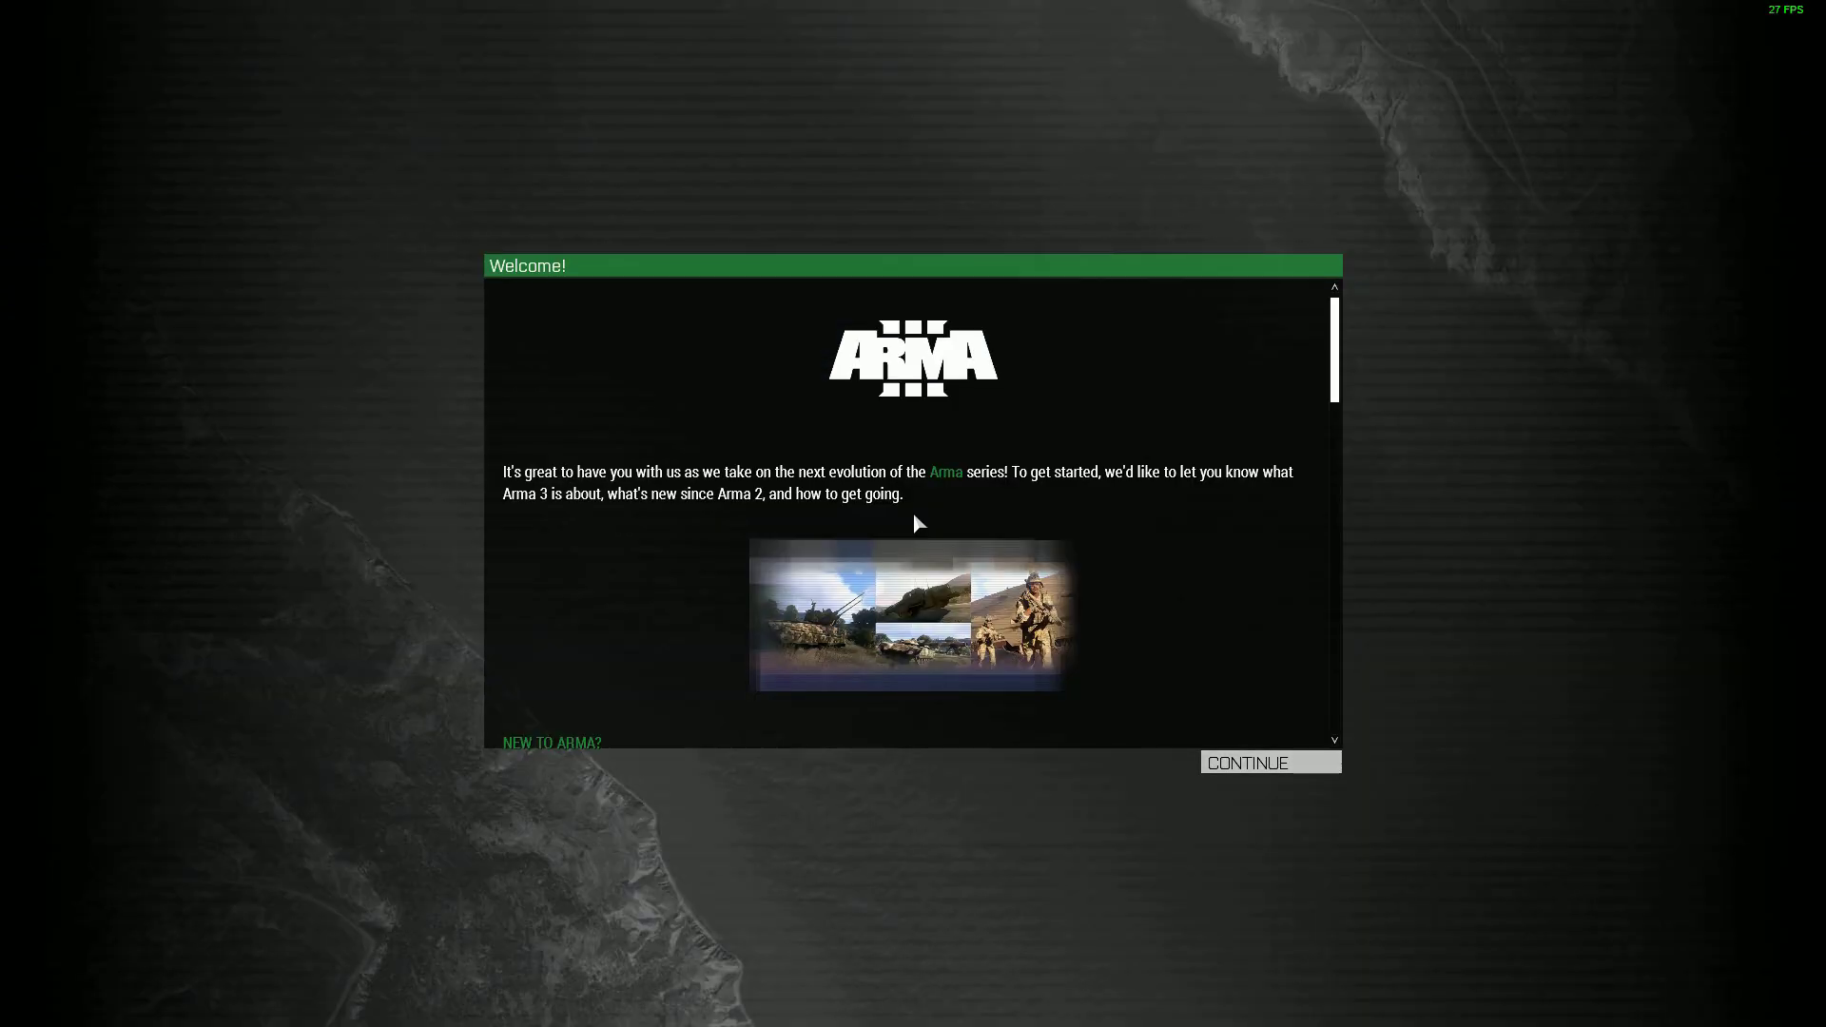
pyautogui.click(1246, 764)
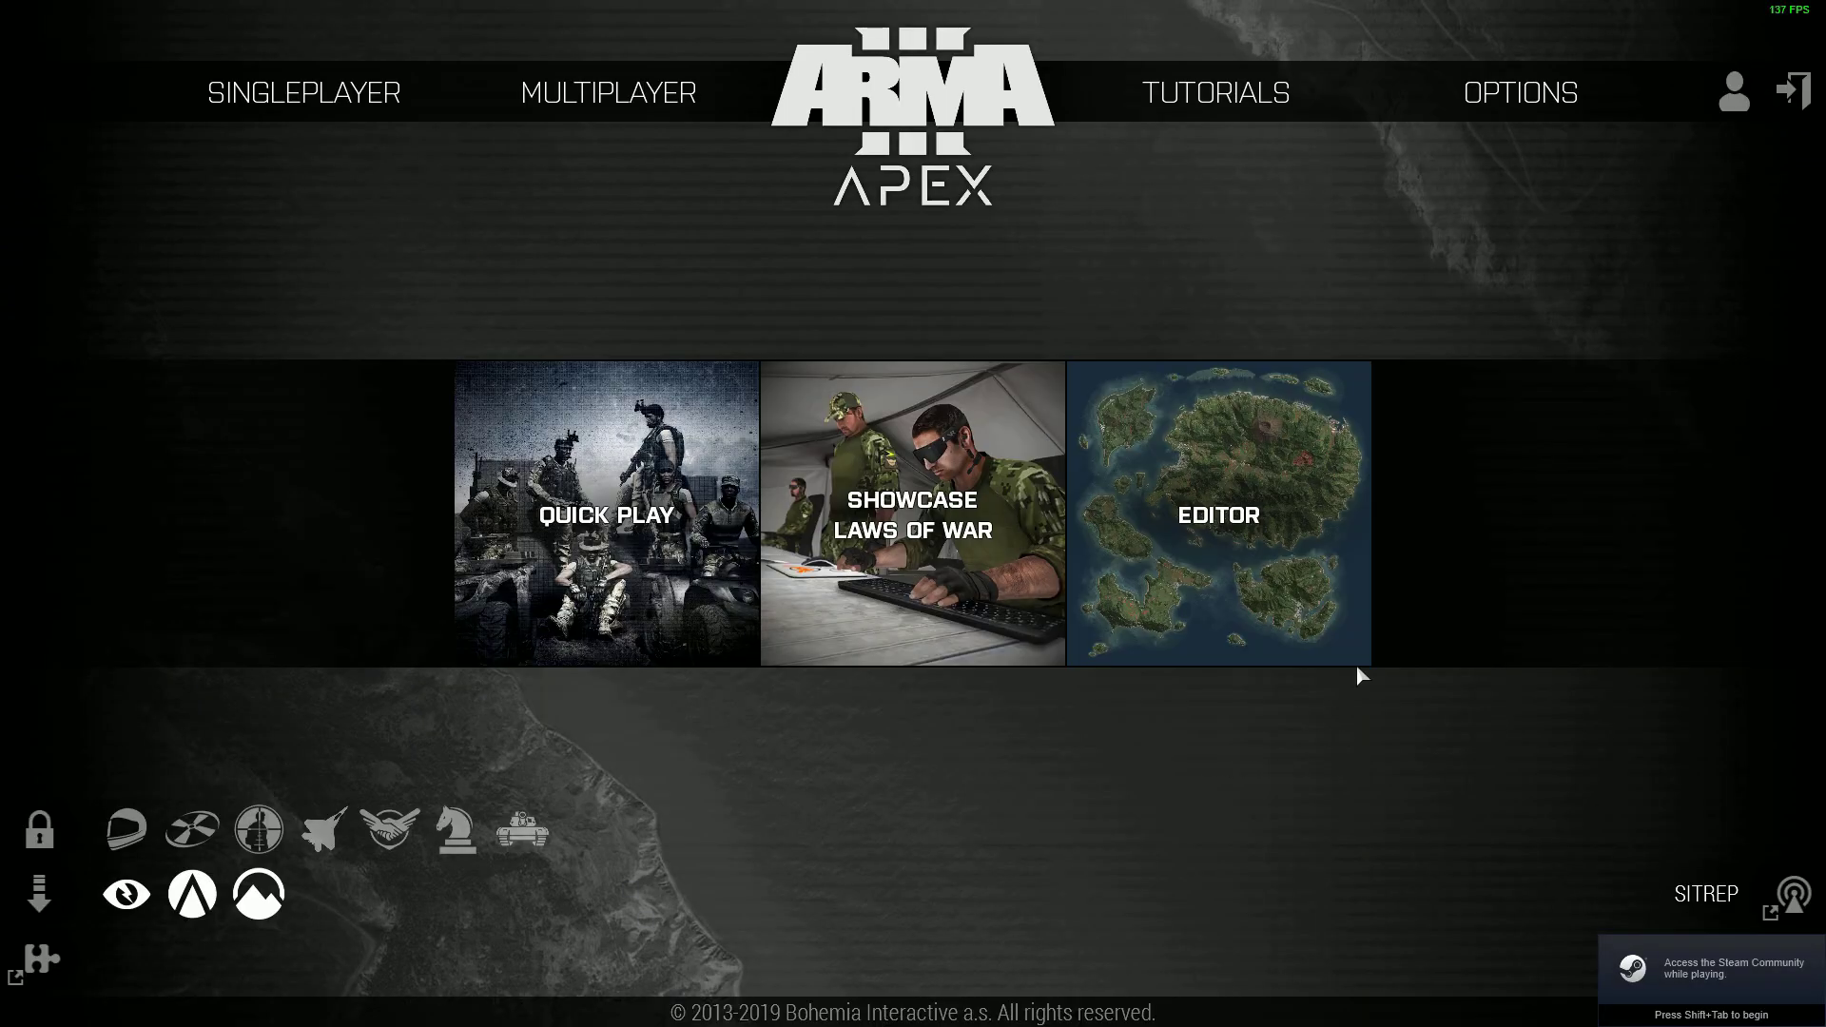
# Compare the avatar settings of the BluEye and Pvt. BluEye profiles in the game's profile manager.
pyautogui.moveTo(1737, 108)
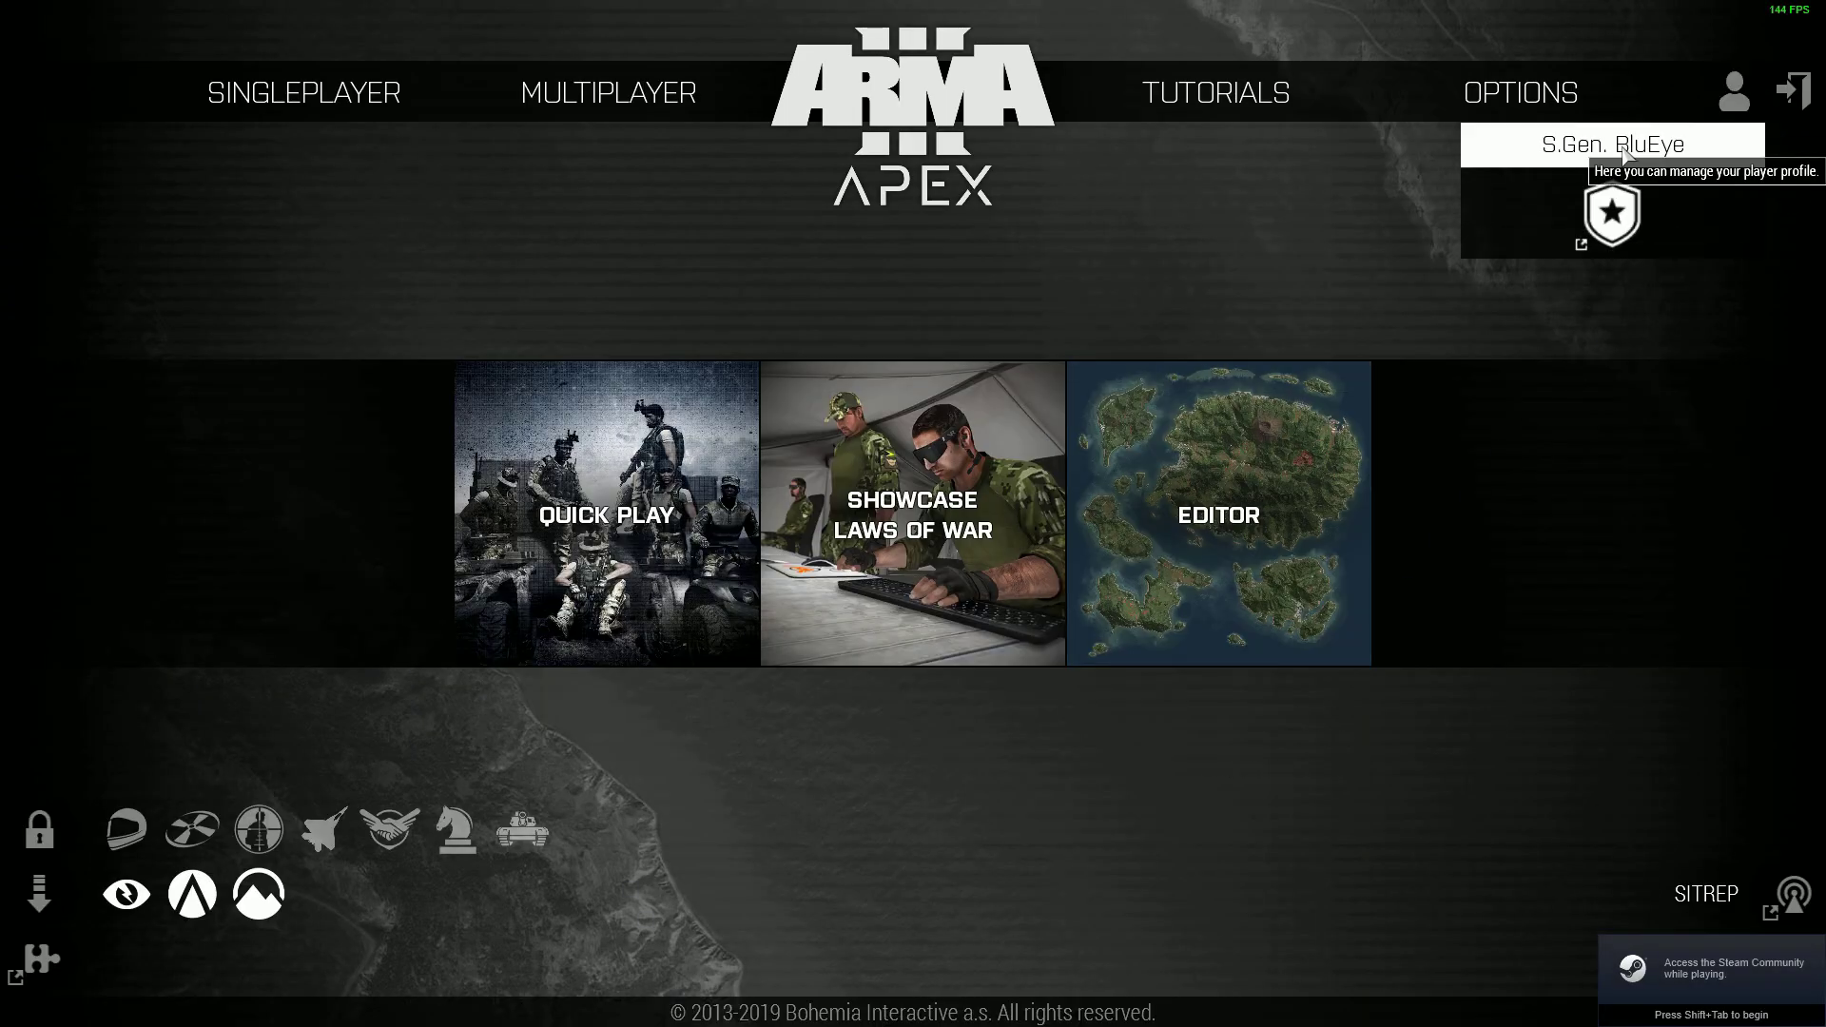
pyautogui.moveTo(1521, 106)
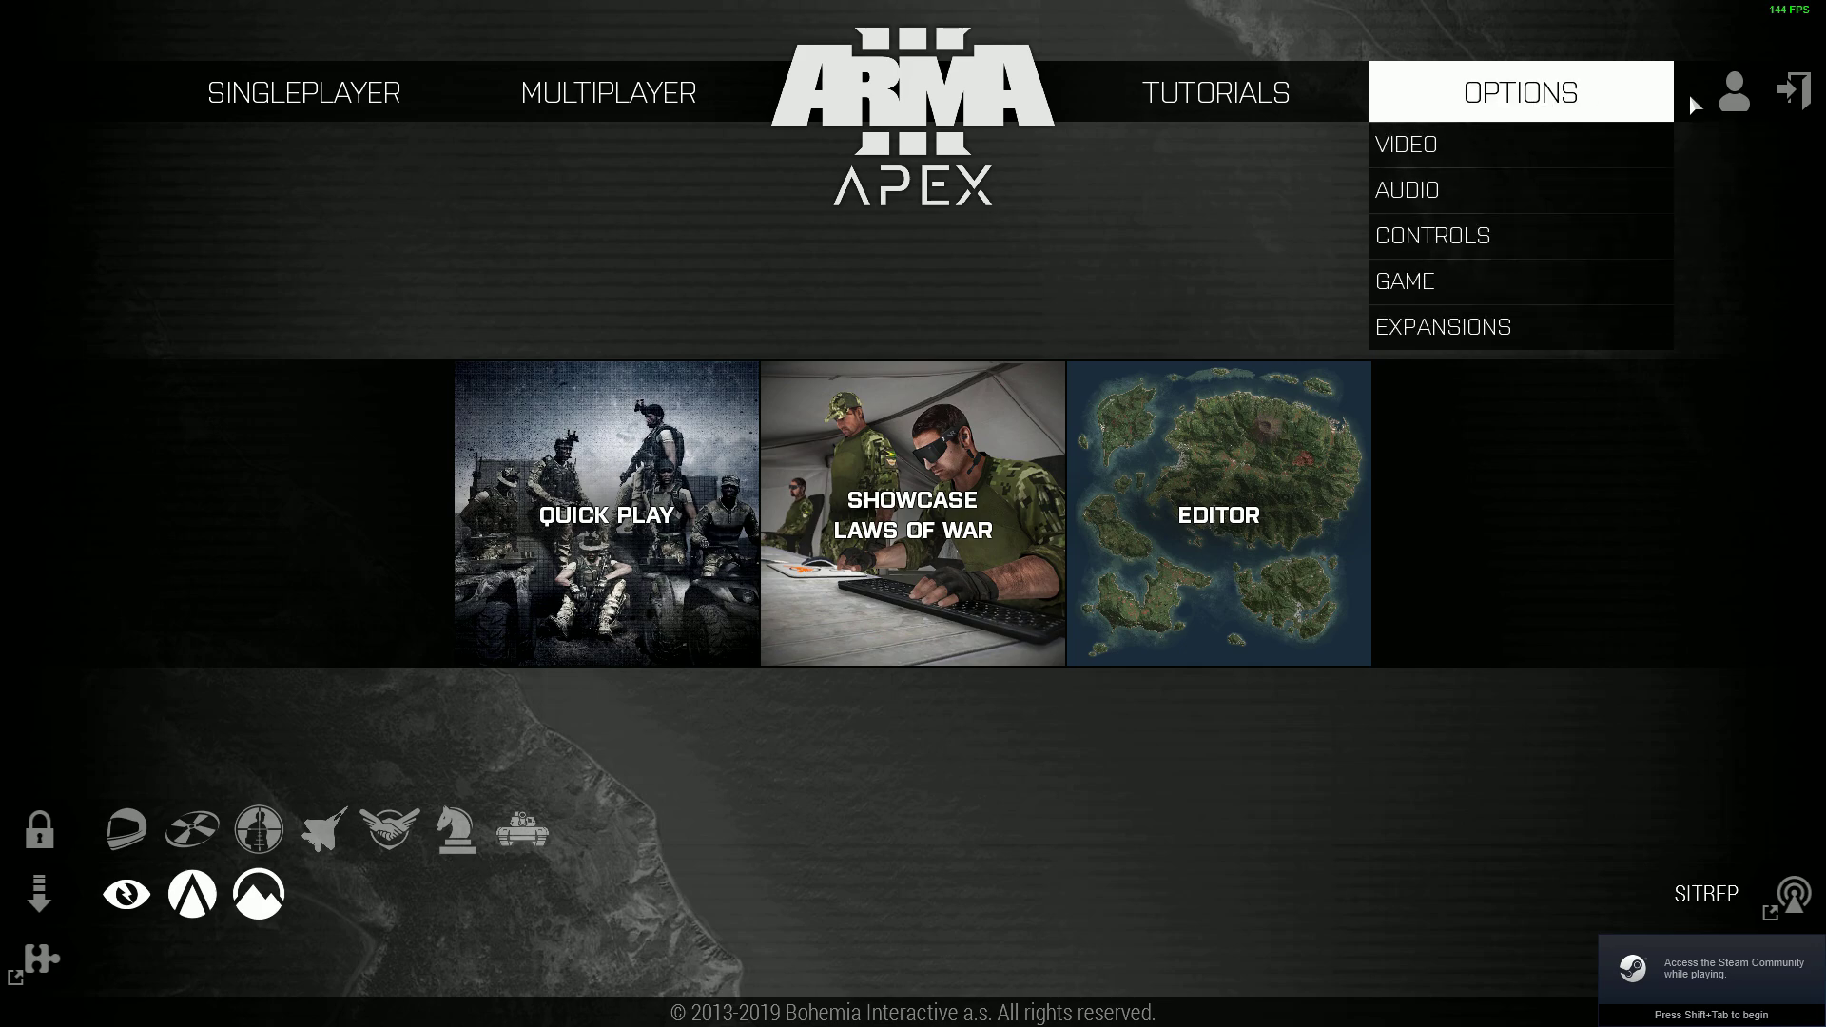
pyautogui.click(1734, 91)
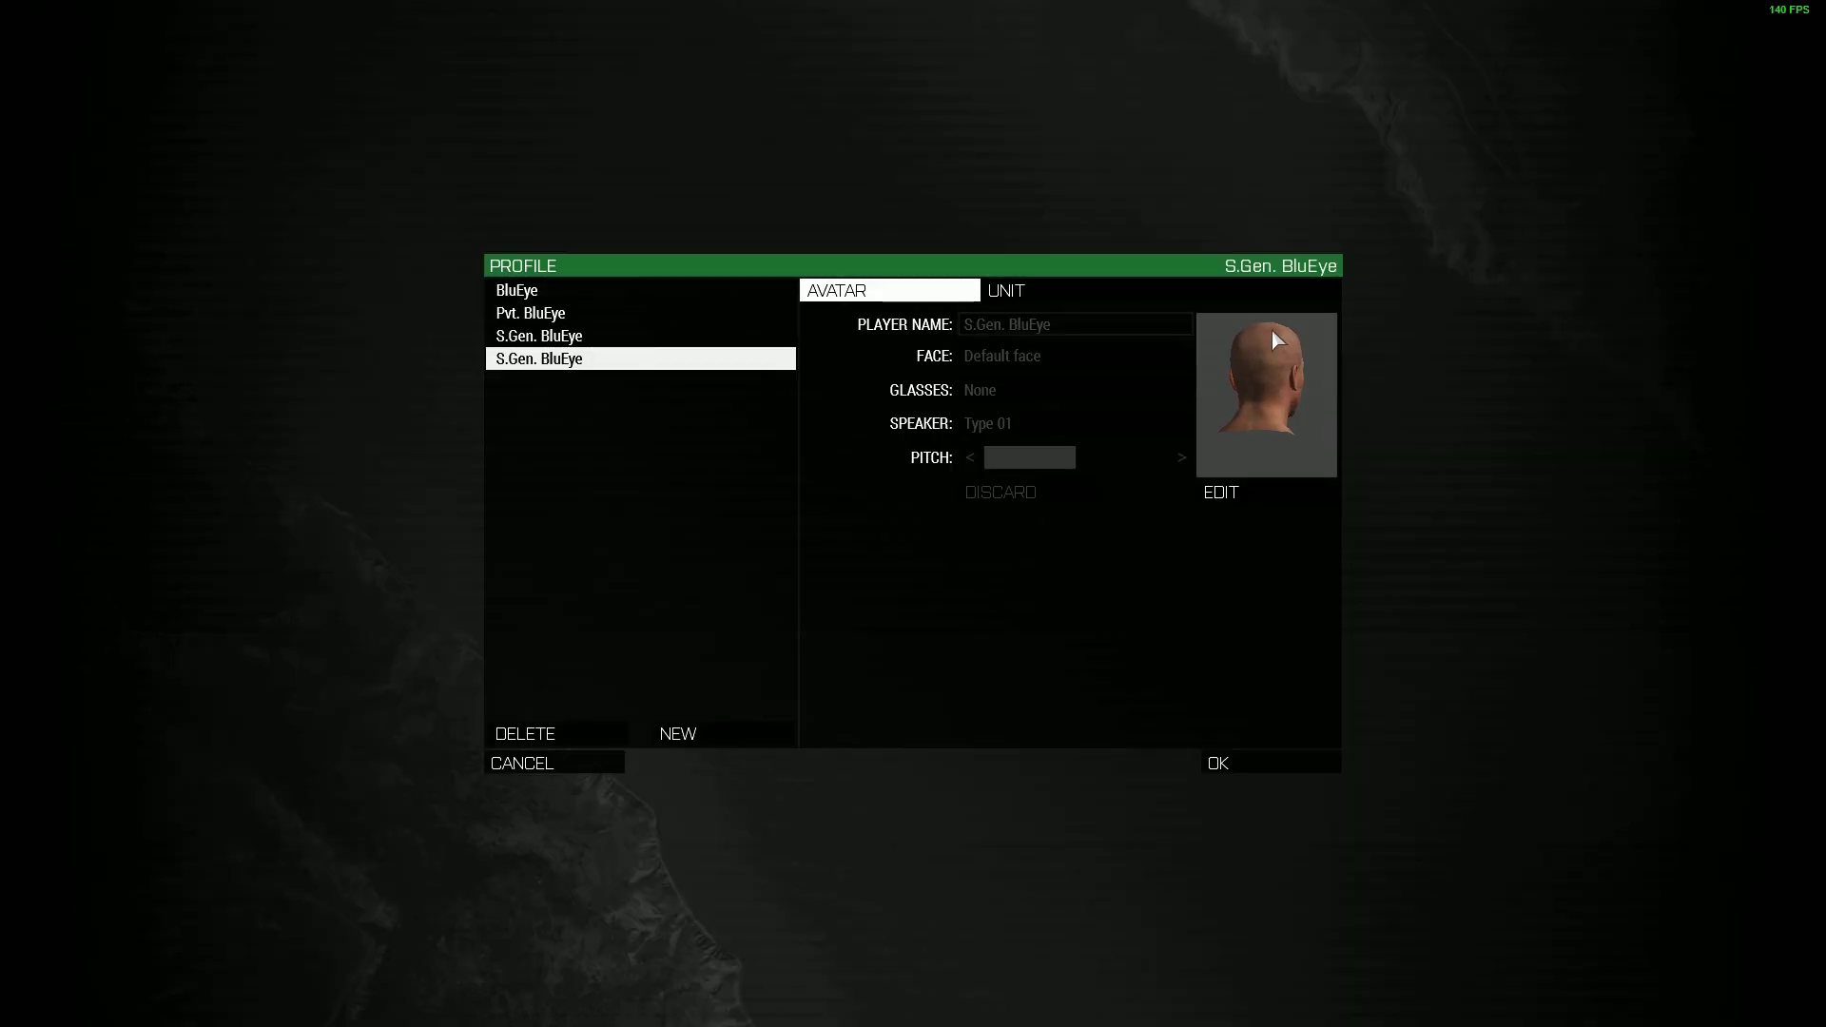
pyautogui.click(551, 315)
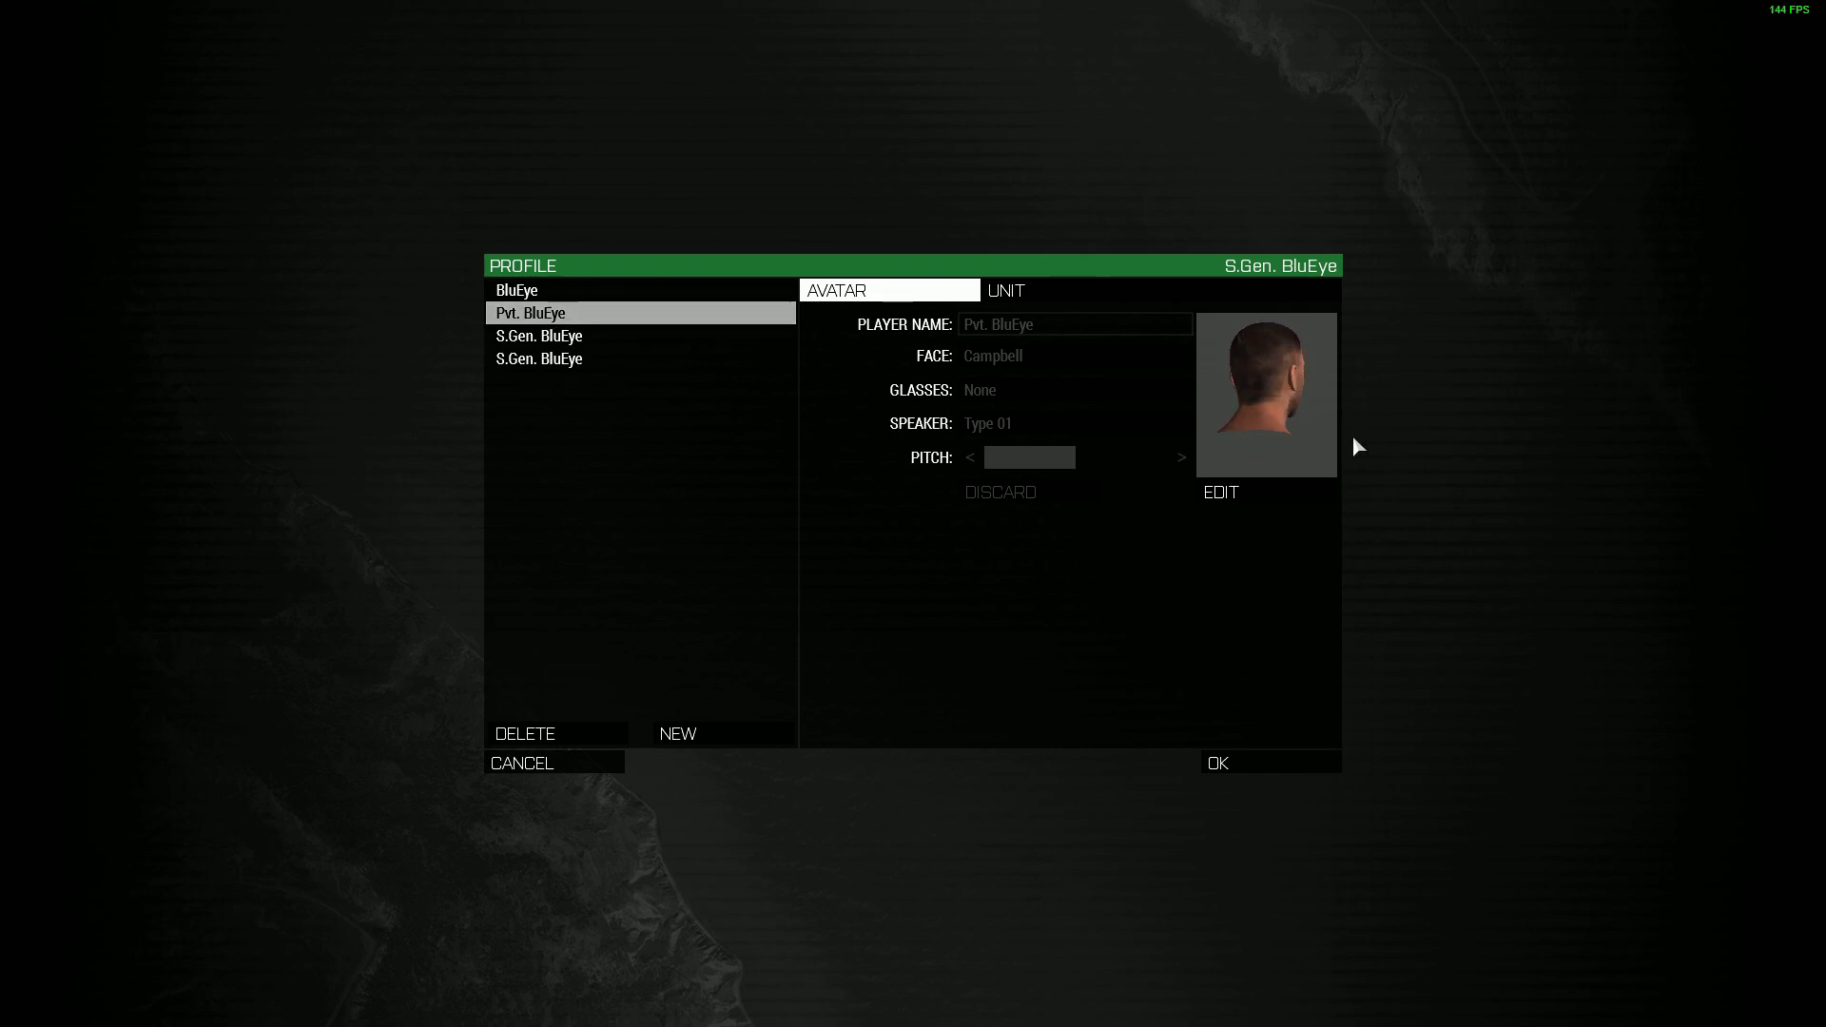
pyautogui.click(571, 291)
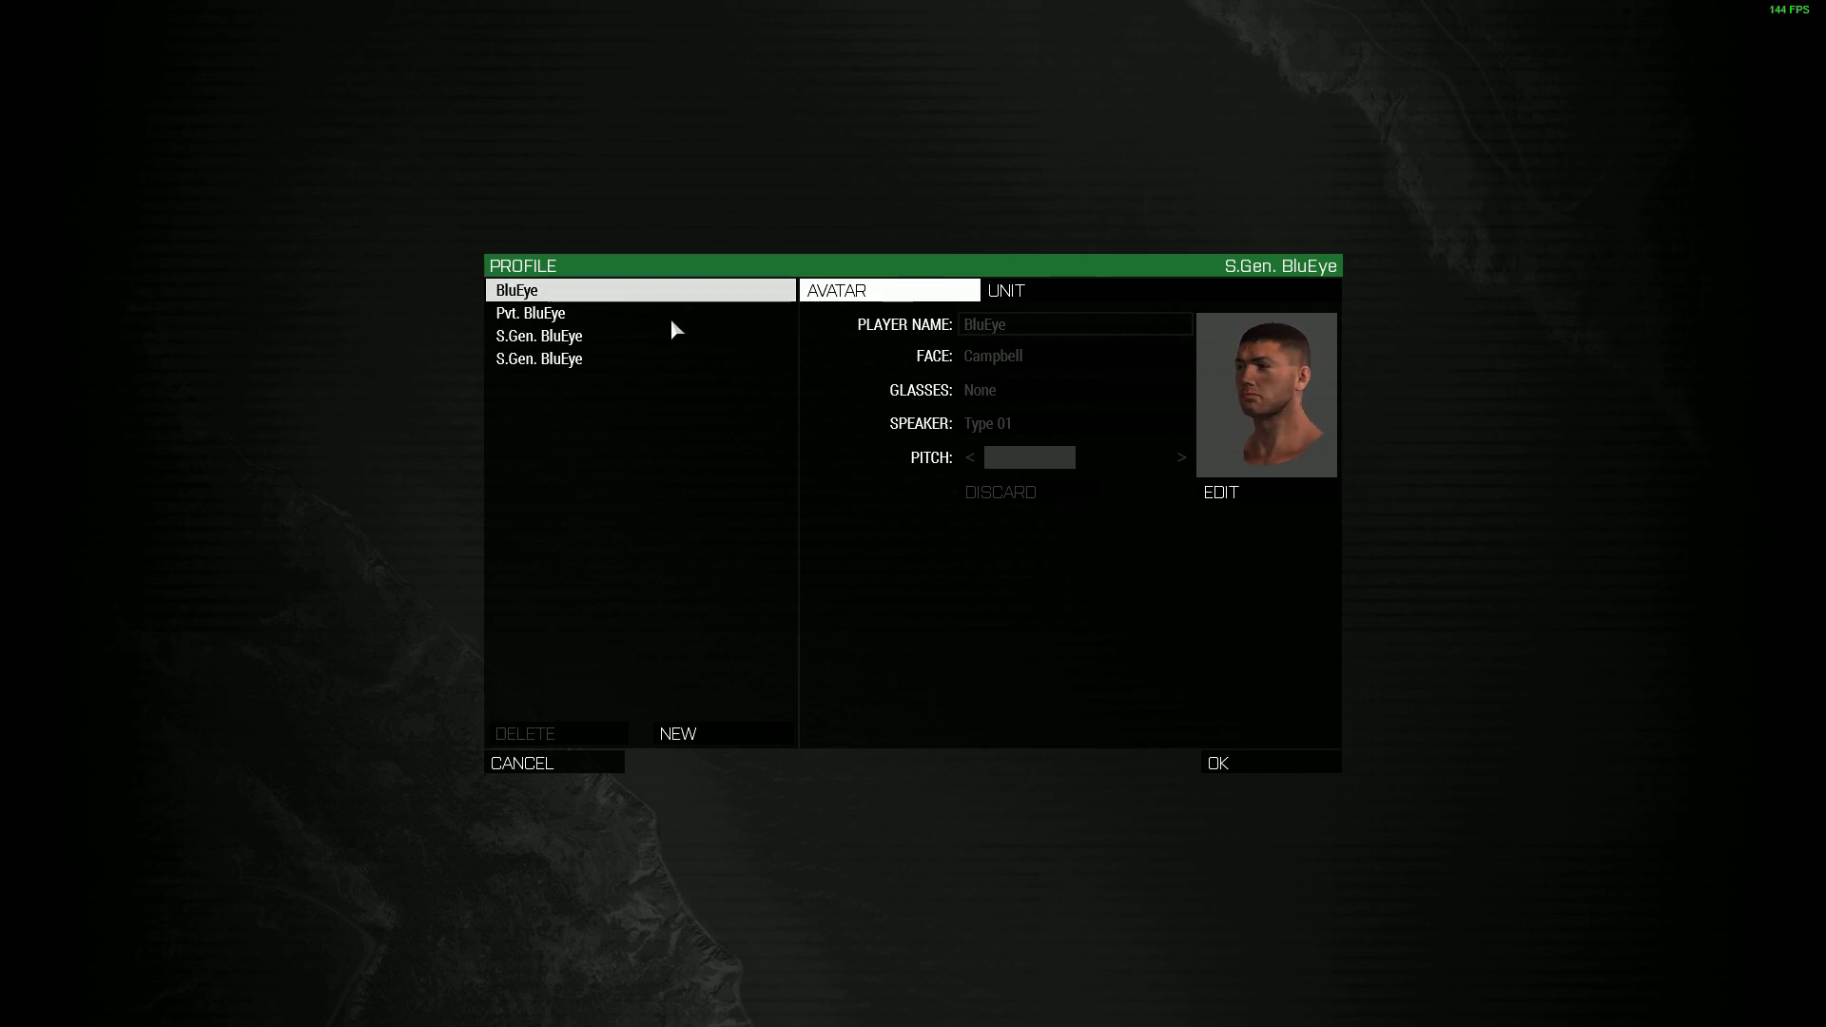
pyautogui.click(571, 315)
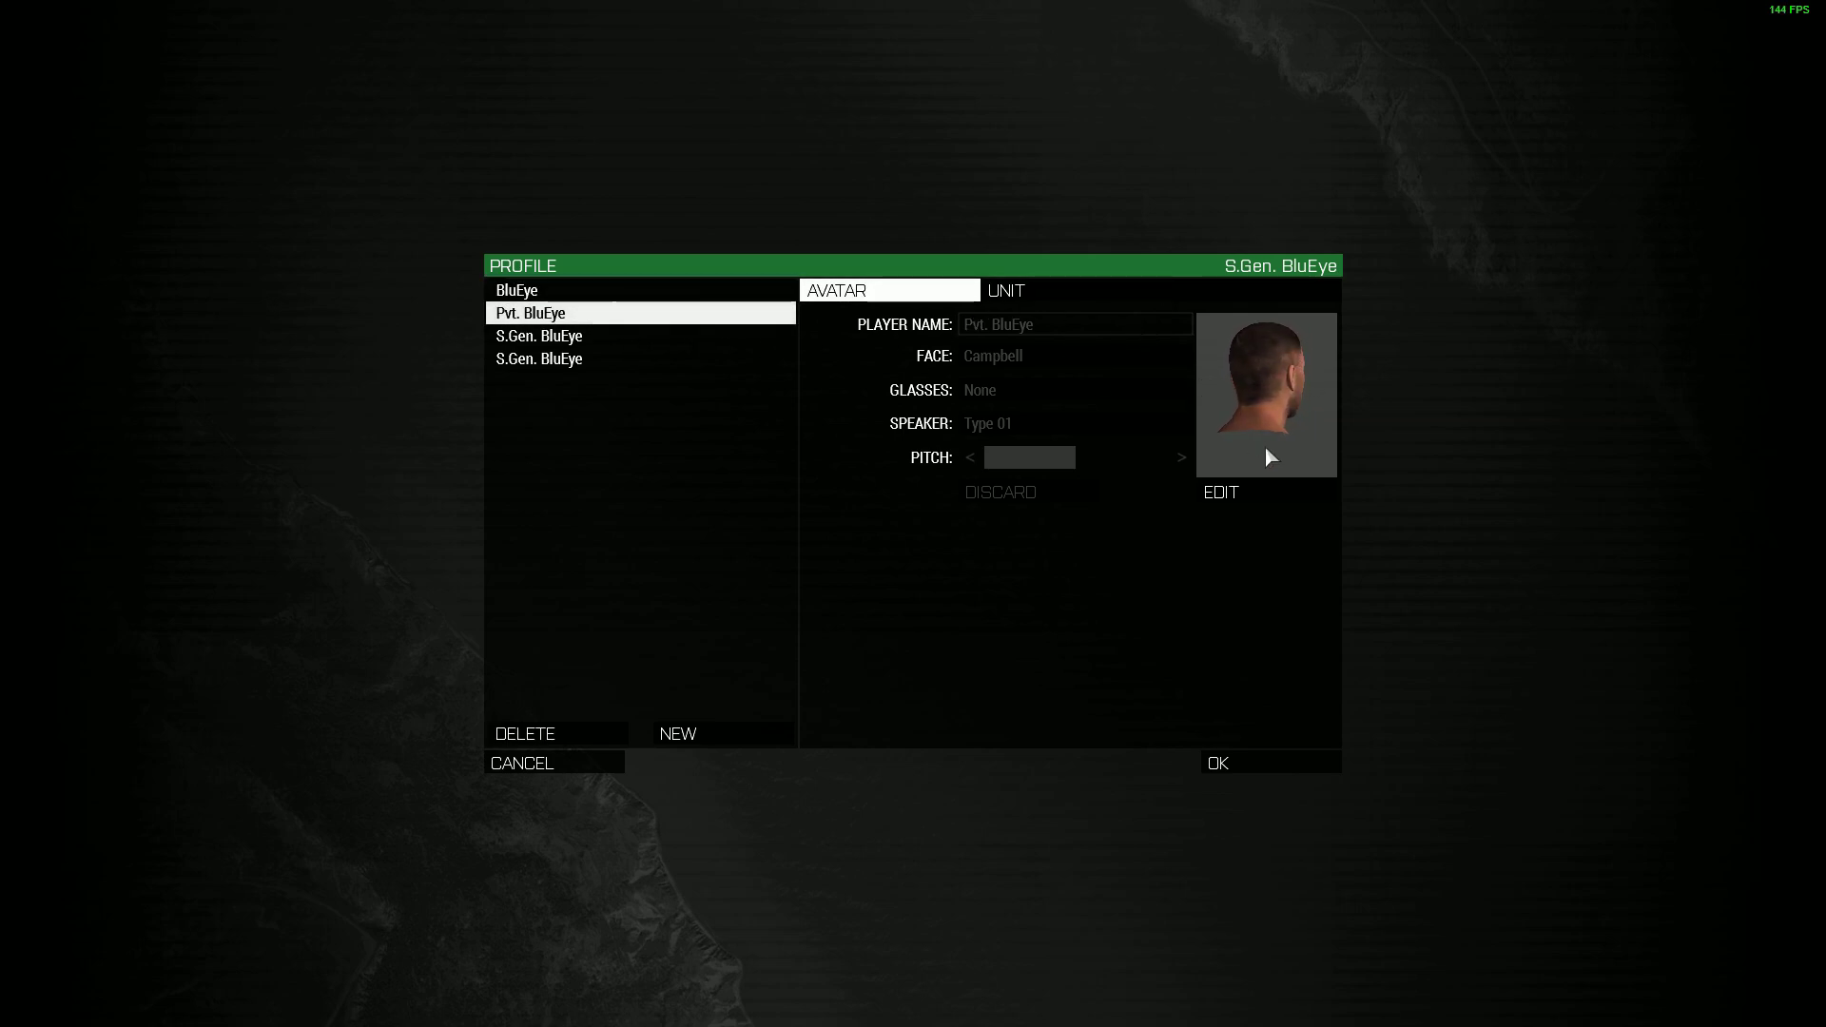
pyautogui.click(550, 295)
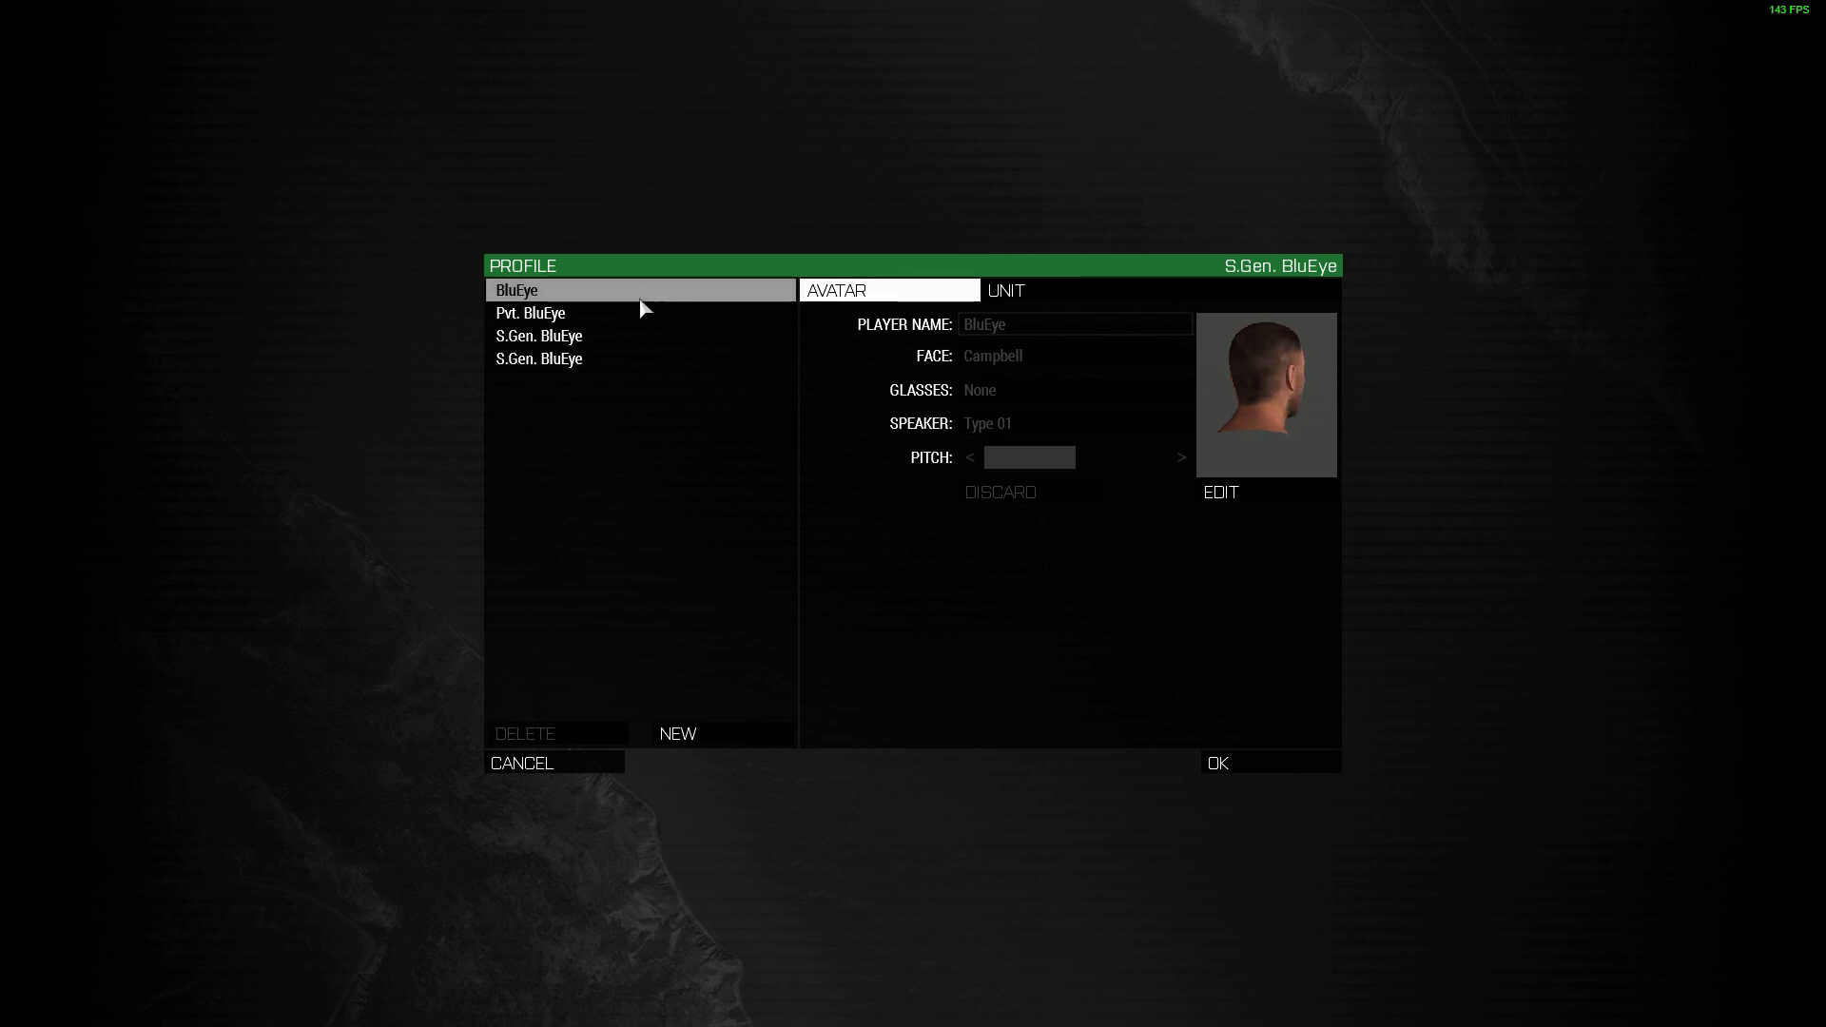
pyautogui.click(552, 315)
pyautogui.click(552, 291)
# Activate the Pvt. BluEye profile and check the active profile on the main menu.
pyautogui.click(556, 319)
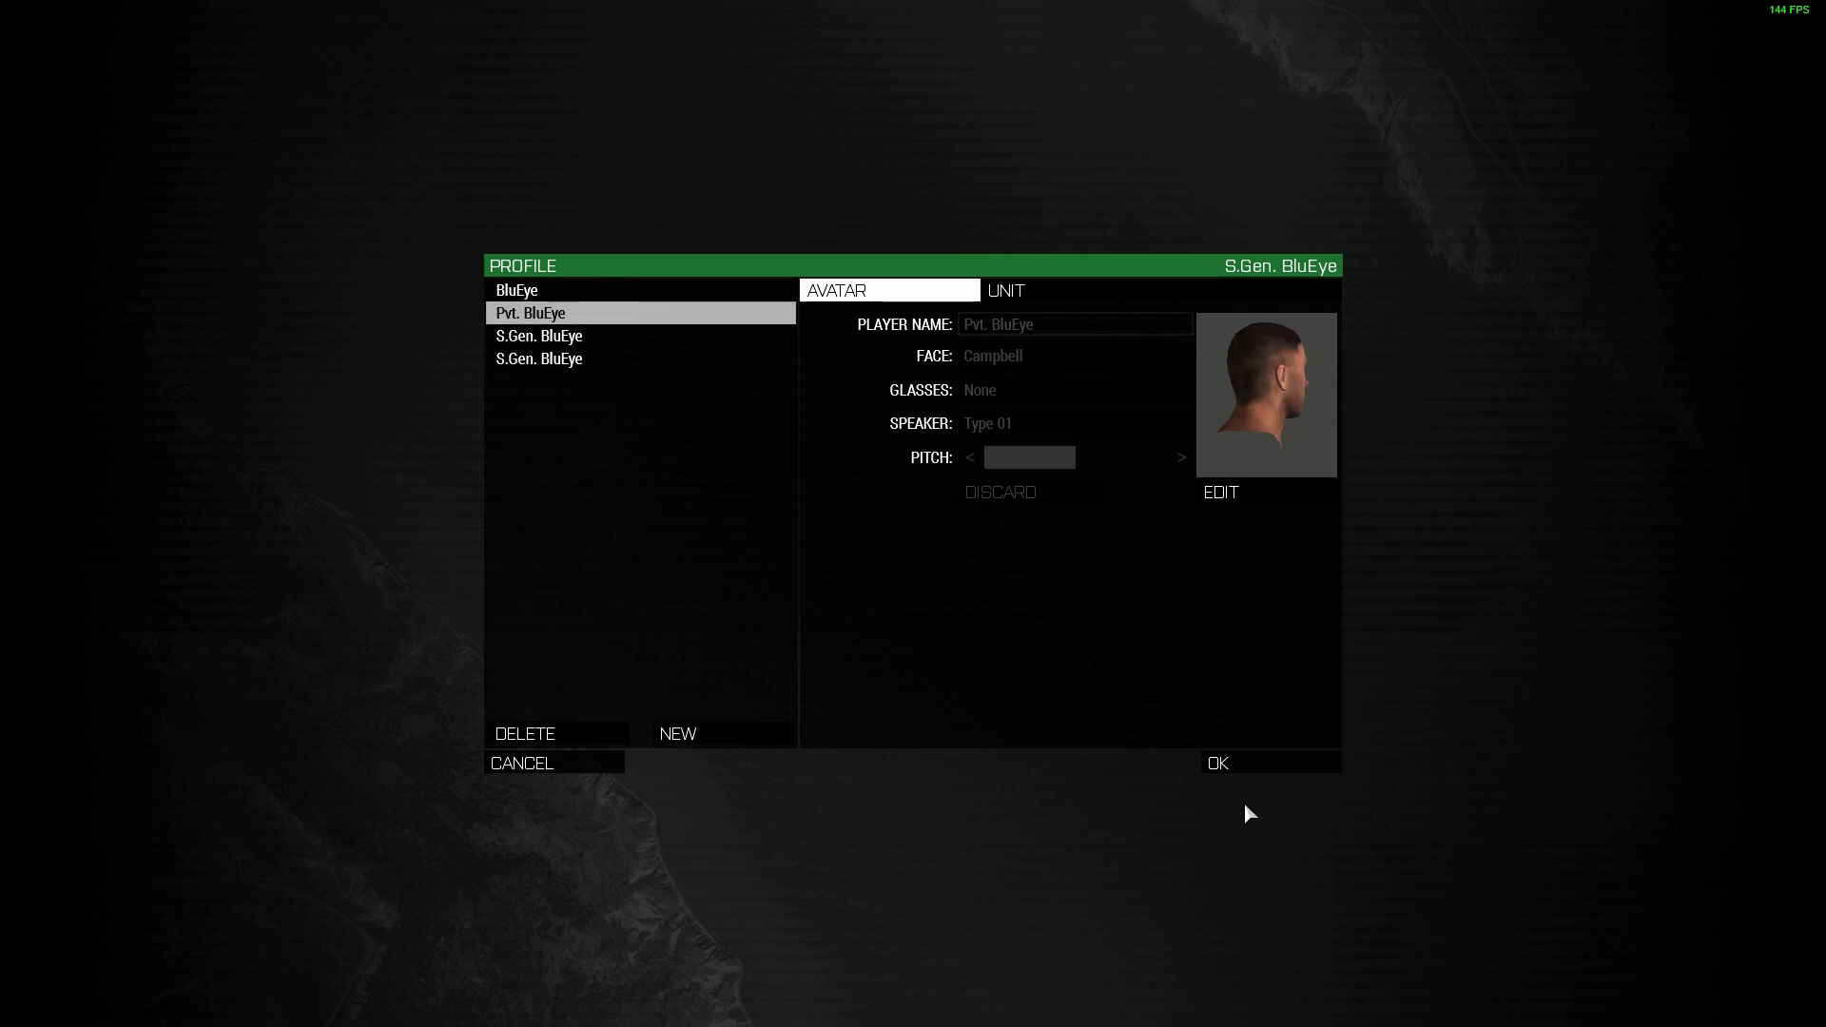
pyautogui.click(1246, 764)
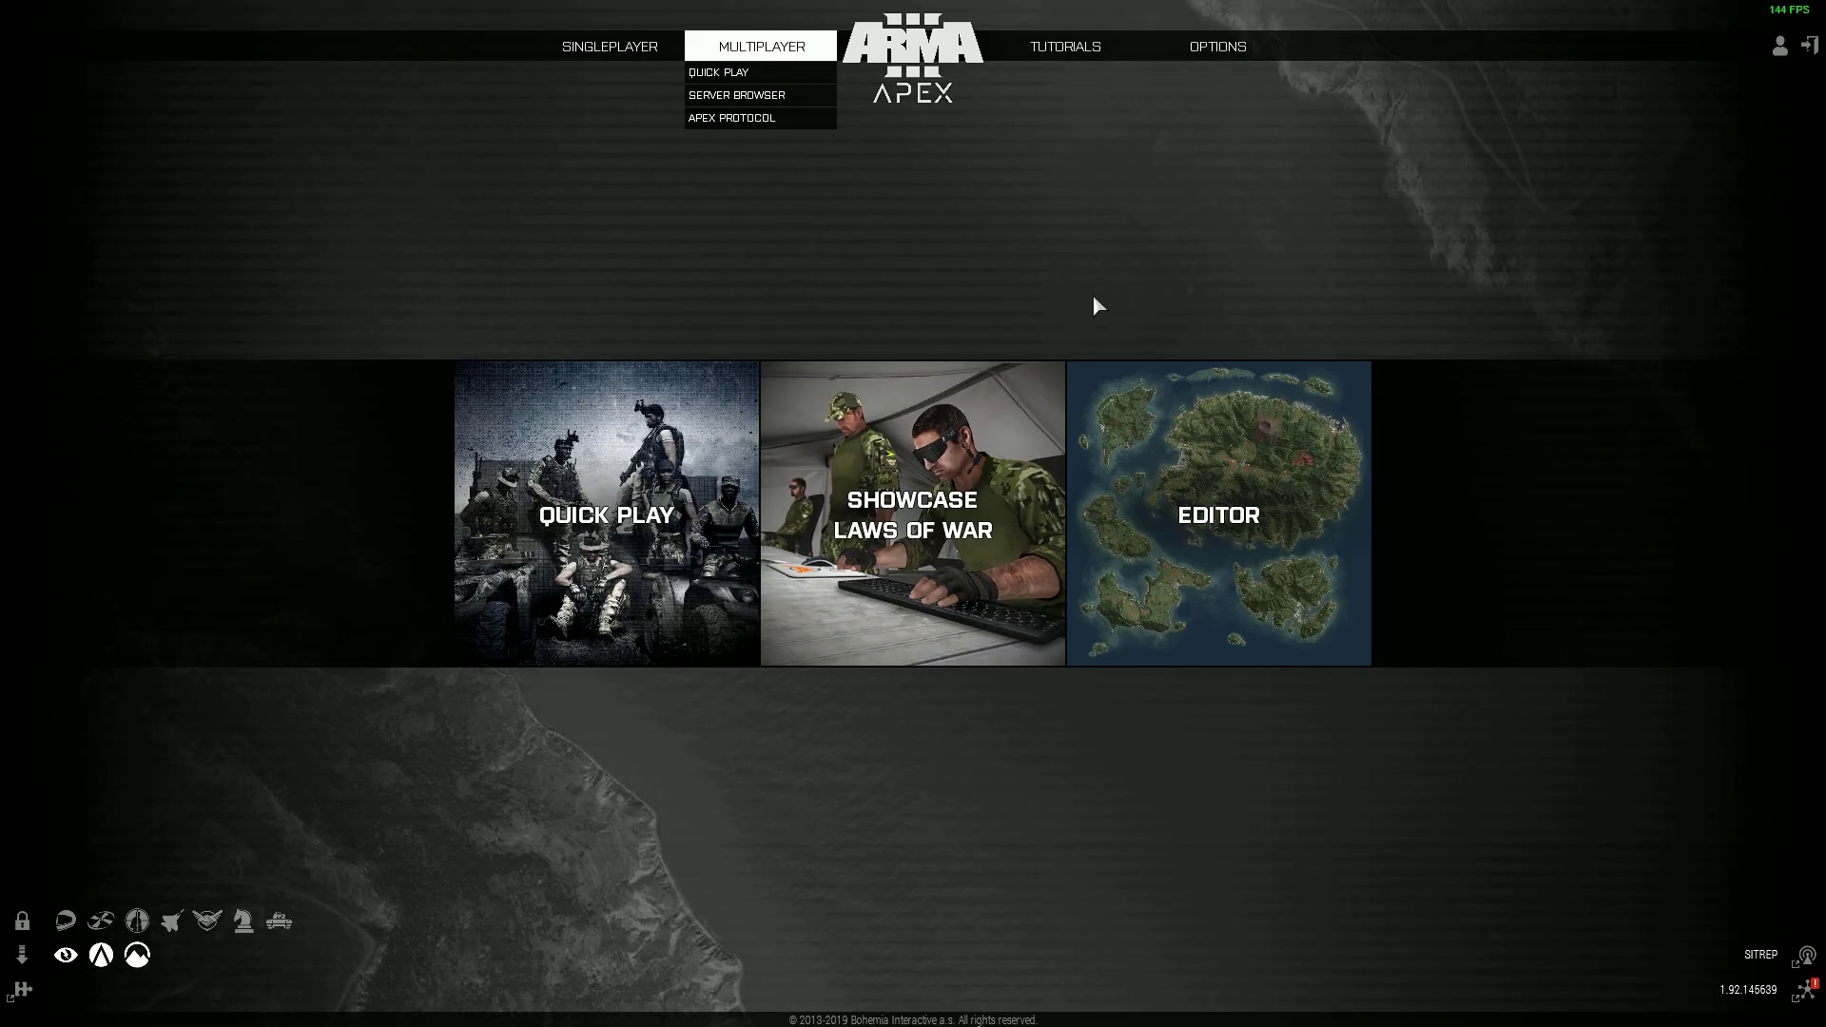
pyautogui.moveTo(1775, 59)
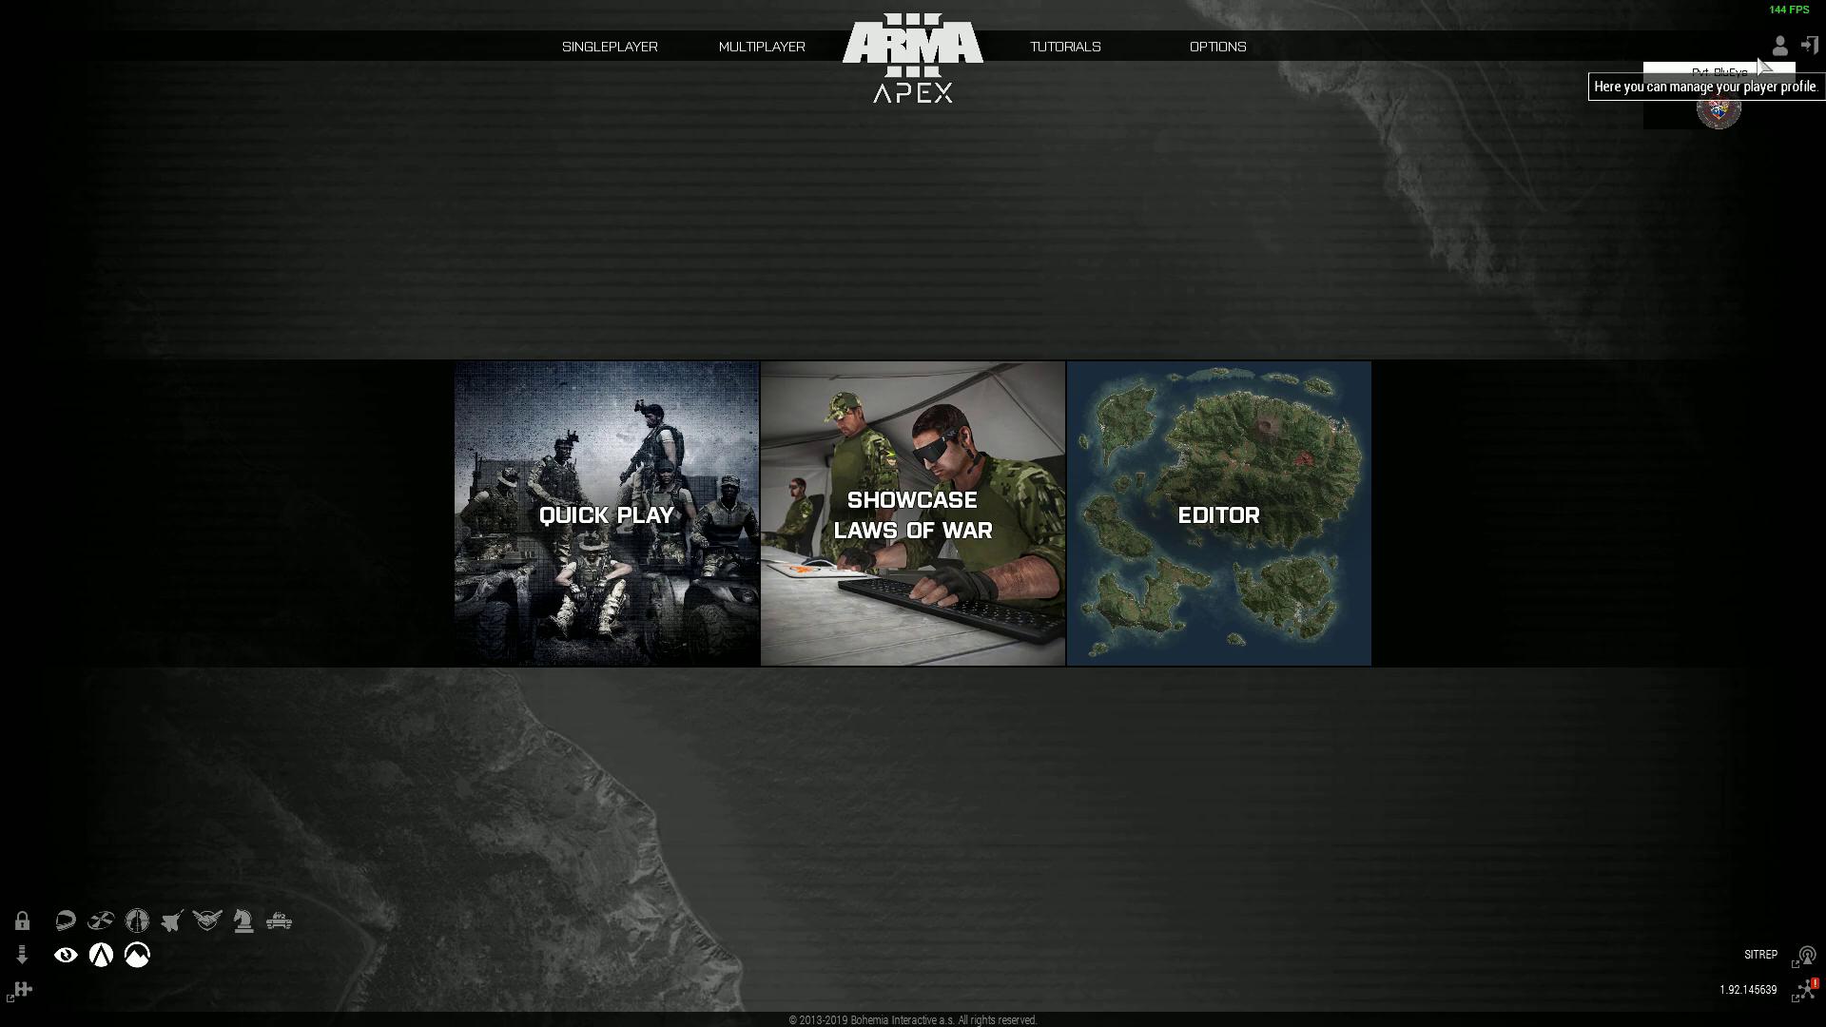